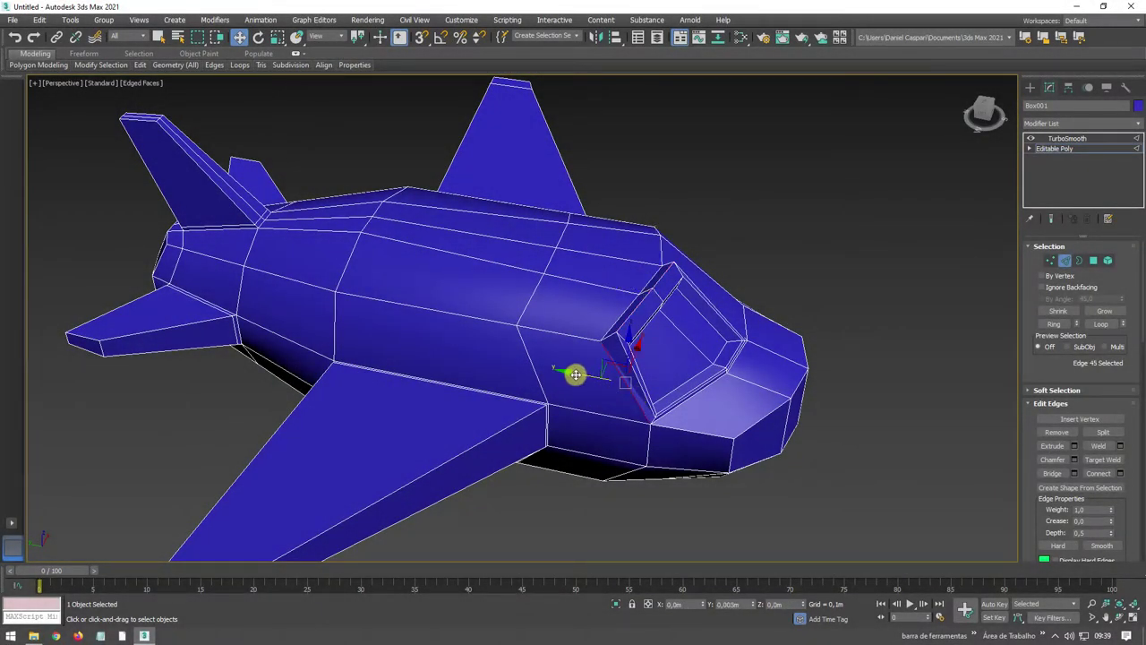
# Step: Nudge the cockpit corner edges into place and check the TurboSmooth preview
pyautogui.moveTo(575, 374)
pyautogui.mouseDown()
pyautogui.moveTo(639, 376)
pyautogui.moveTo(583, 368)
pyautogui.mouseUp()
pyautogui.click(636, 390)
pyautogui.moveTo(637, 373)
pyautogui.keyDown('alt'); pyautogui.mouseDown(button='middle')
pyautogui.moveTo(545, 364)
pyautogui.moveTo(722, 324)
pyautogui.moveTo(696, 310)
pyautogui.moveTo(744, 350)
pyautogui.moveTo(788, 341)
pyautogui.mouseUp(button='middle'); pyautogui.keyUp('alt')
pyautogui.click(680, 331)
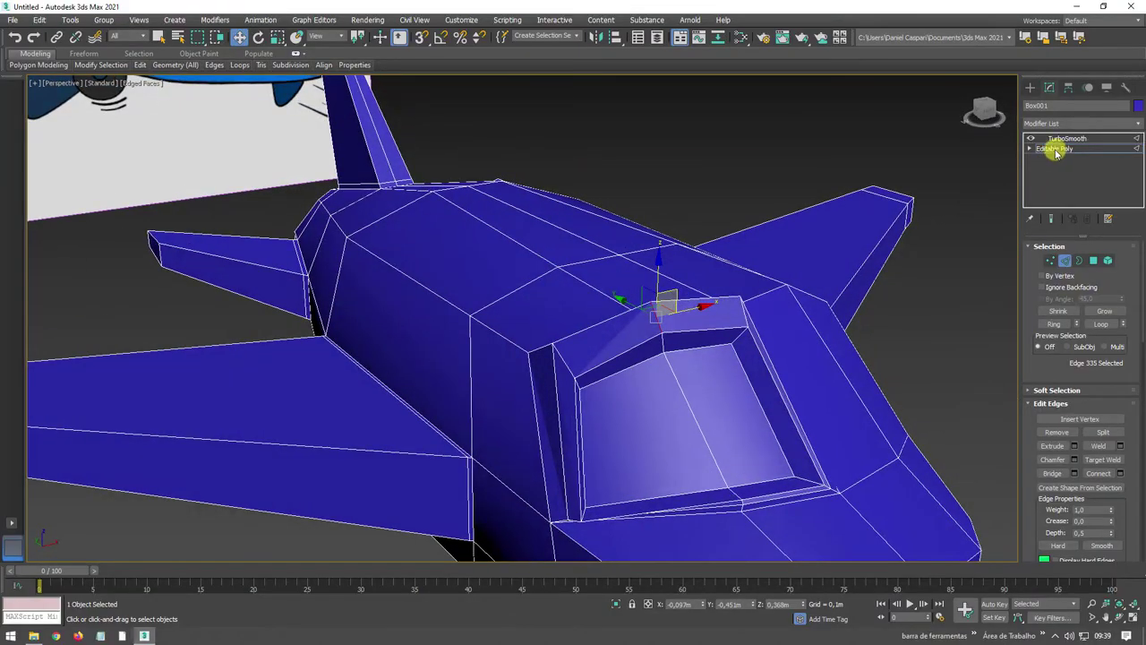
pyautogui.click(1062, 139)
pyautogui.moveTo(780, 289)
pyautogui.keyDown('alt'); pyautogui.mouseDown(button='middle')
pyautogui.moveTo(854, 279)
pyautogui.moveTo(771, 299)
pyautogui.moveTo(829, 299)
pyautogui.mouseUp(button='middle'); pyautogui.keyUp('alt')
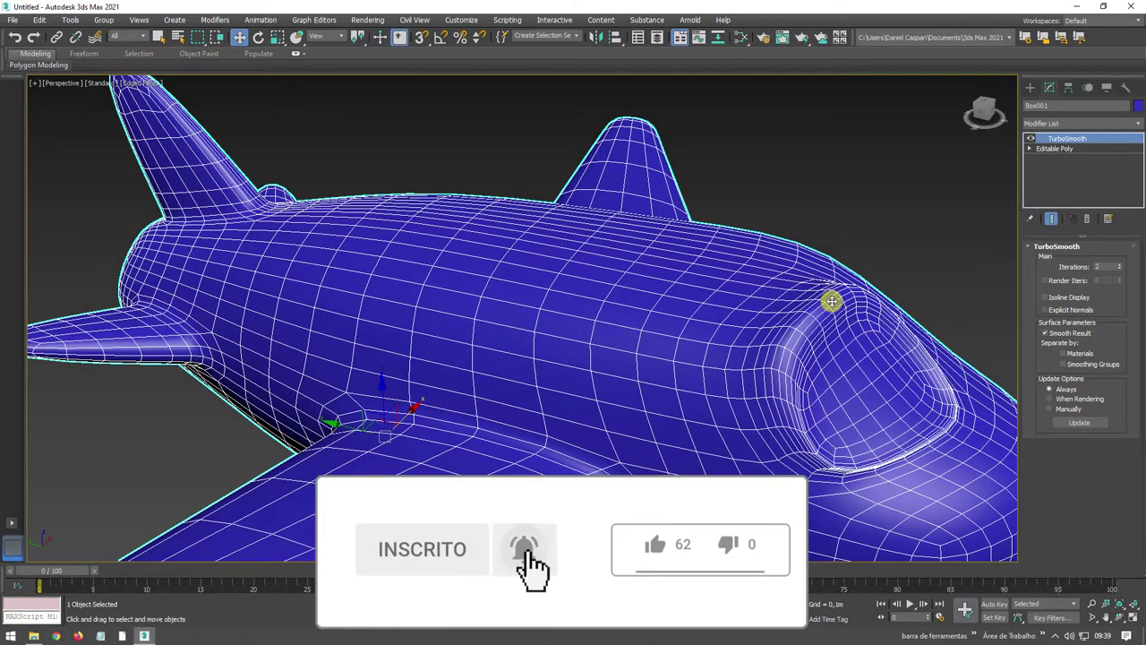
pyautogui.click(1063, 149)
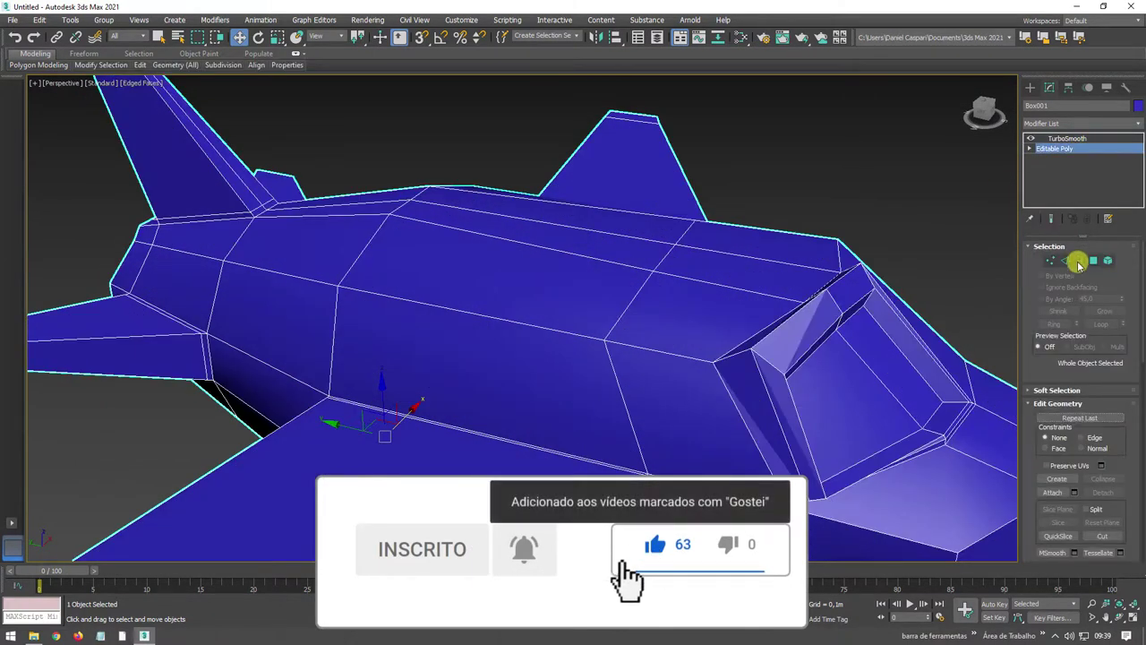
# Step: Raise a cockpit edge slightly and select the vertex at the cockpit's rear corner
pyautogui.click(1065, 260)
pyautogui.moveTo(832, 302)
pyautogui.keyDown('alt'); pyautogui.mouseDown(button='middle')
pyautogui.moveTo(863, 299)
pyautogui.moveTo(824, 274)
pyautogui.mouseUp(button='middle'); pyautogui.keyUp('alt')
pyautogui.moveTo(817, 277); pyautogui.dragTo(837, 253)
pyautogui.press('2')
pyautogui.click(829, 269)
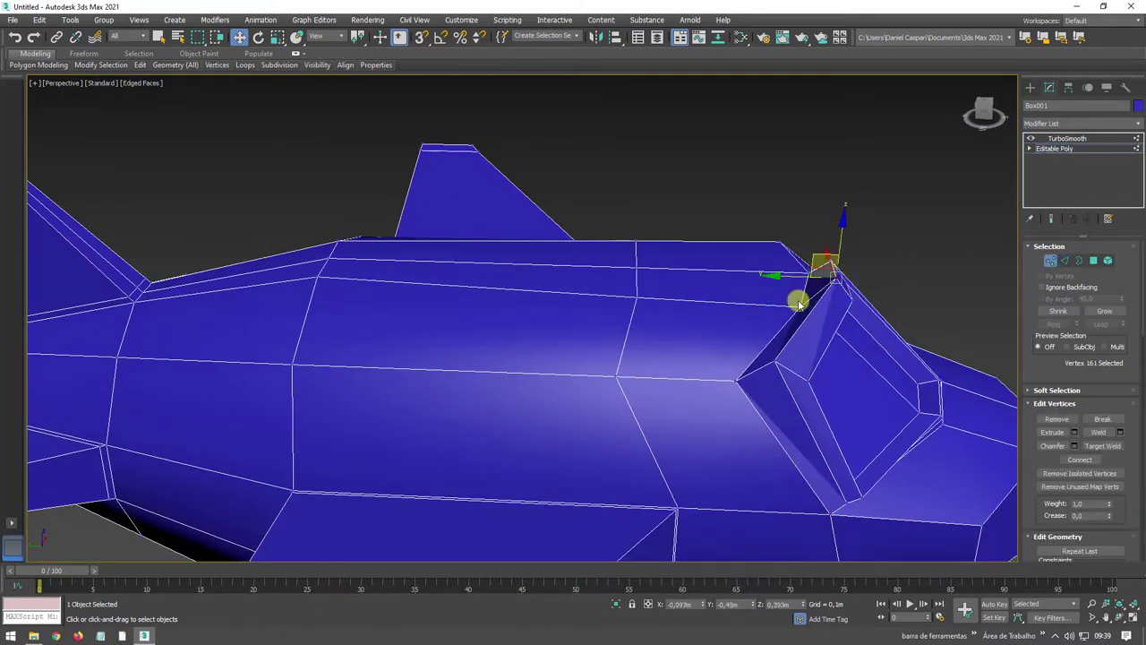
pyautogui.keyDown('ctrl'); pyautogui.click(768, 291); pyautogui.keyUp('ctrl')
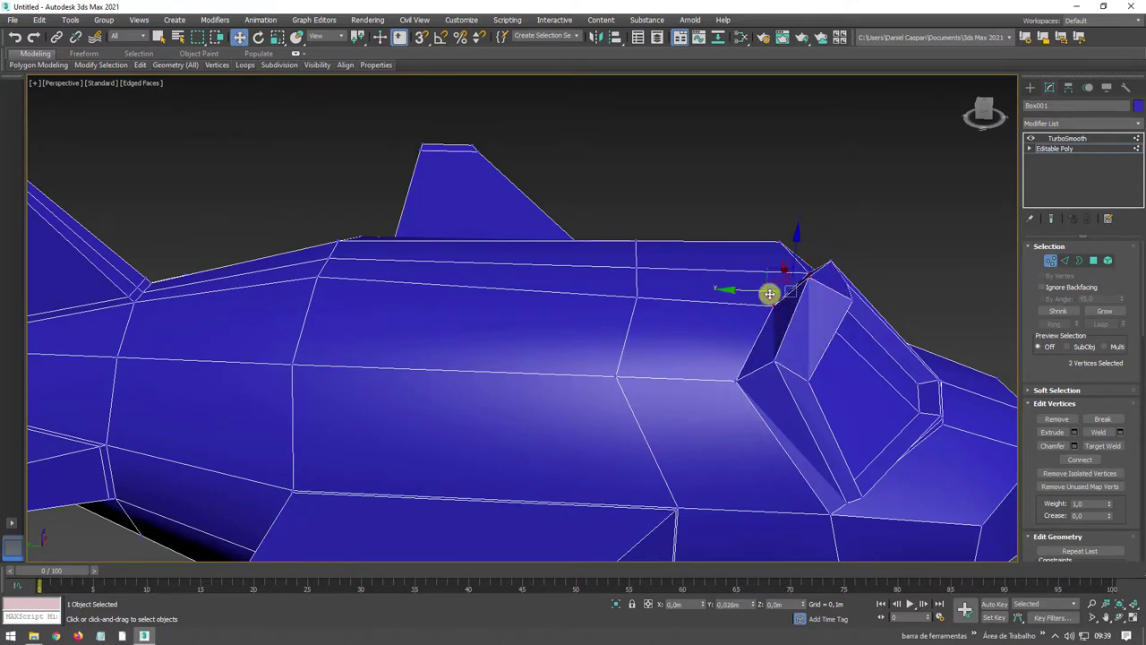
pyautogui.keyDown('alt'); pyautogui.moveTo(768, 292); pyautogui.dragTo(842, 298, button='middle'); pyautogui.keyUp('alt')
pyautogui.click(808, 277)
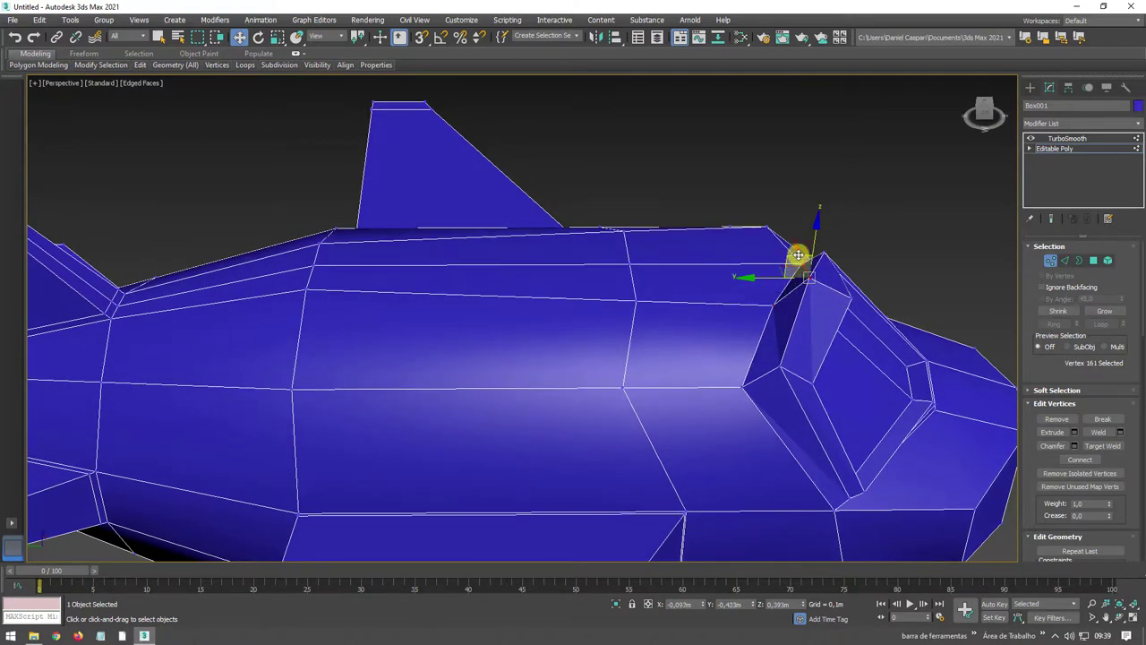
pyautogui.moveTo(801, 256)
pyautogui.keyDown('alt'); pyautogui.mouseDown(button='middle')
pyautogui.moveTo(793, 302)
pyautogui.moveTo(829, 322)
pyautogui.mouseUp(button='middle'); pyautogui.keyUp('alt')
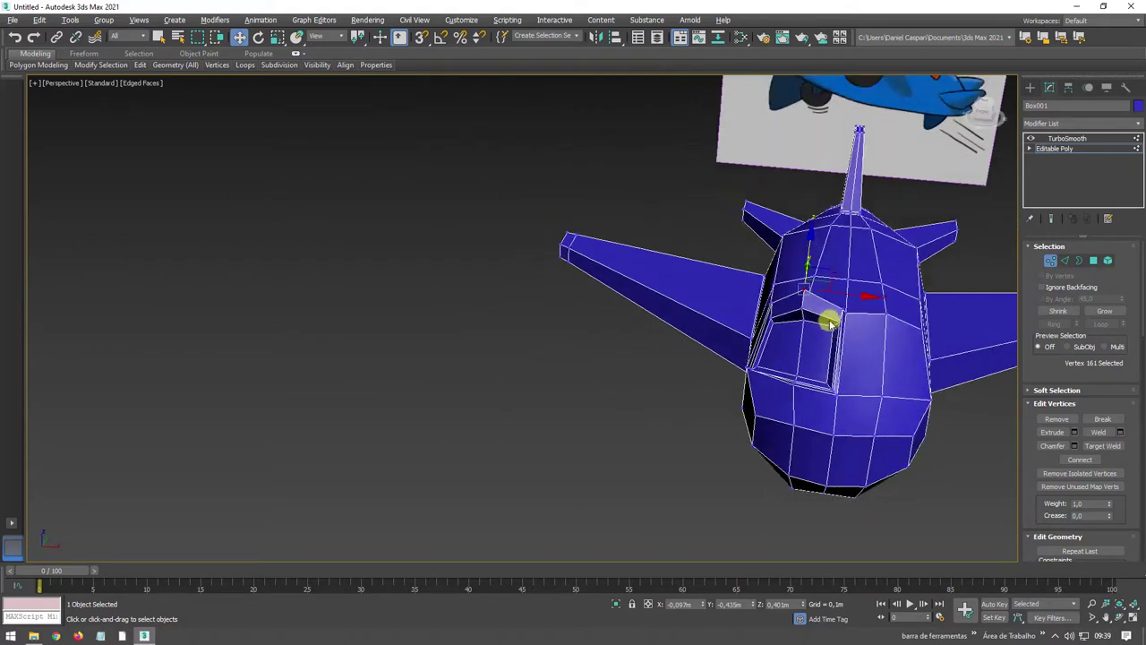
# Step: Inspect the cockpit from the front, preview the smoothed plane, then turn TurboSmooth off
pyautogui.scroll(2, 829, 323)
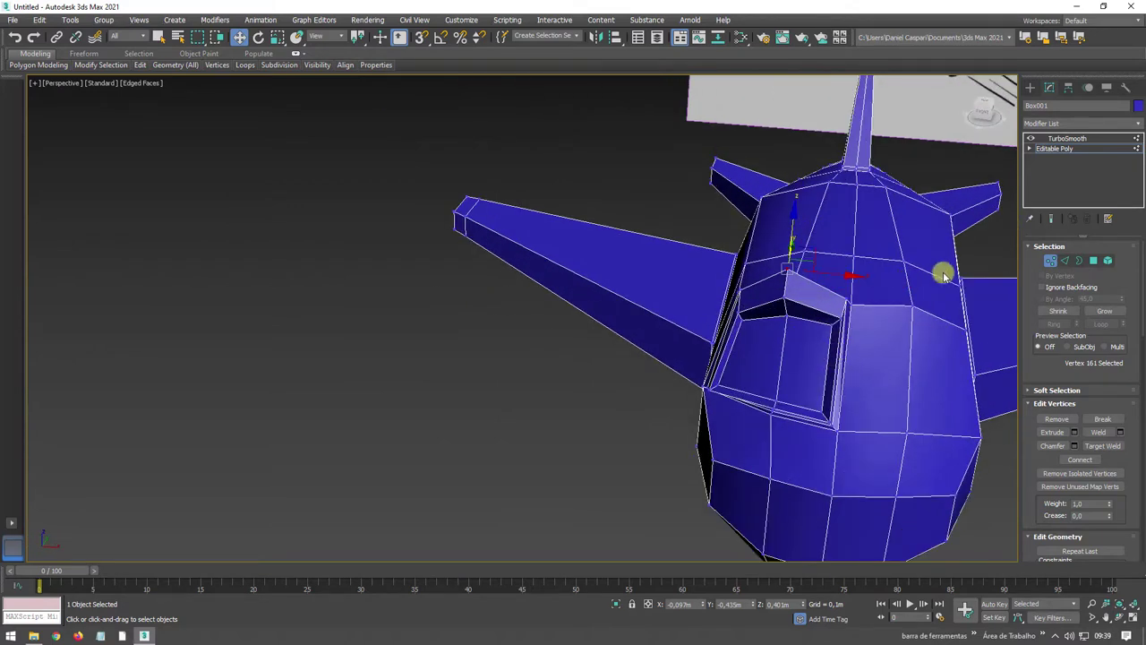
pyautogui.keyDown('alt'); pyautogui.moveTo(851, 323); pyautogui.dragTo(798, 353, button='middle'); pyautogui.keyUp('alt')
pyautogui.scroll(3, 776, 307)
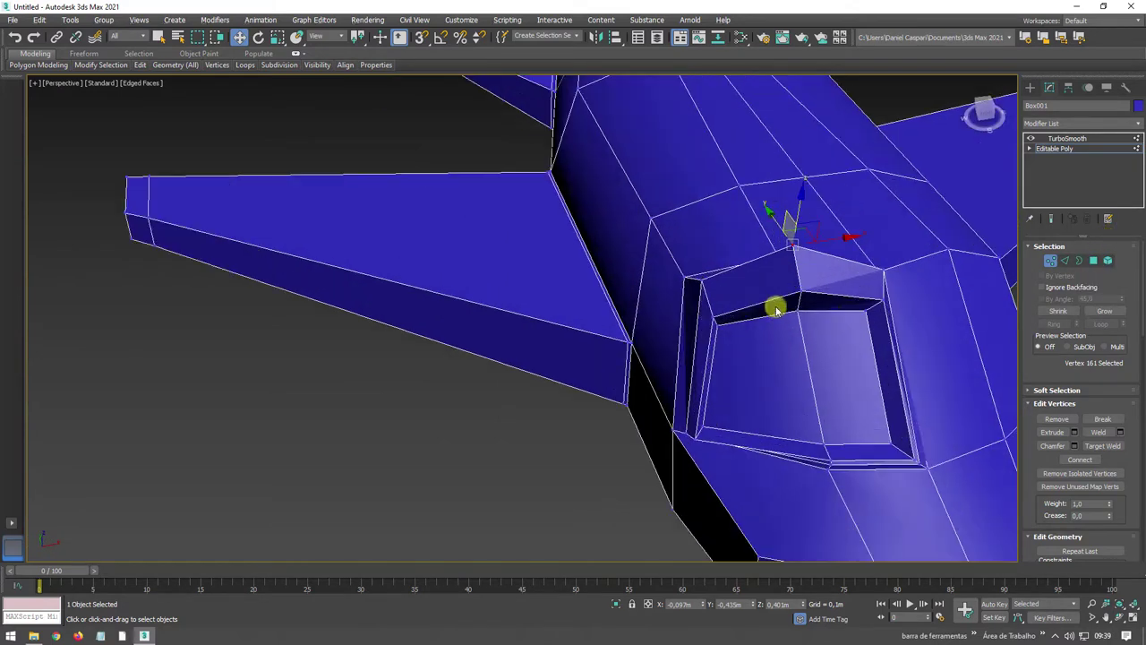
pyautogui.scroll(-3, 865, 312)
pyautogui.keyDown('alt'); pyautogui.moveTo(716, 310); pyautogui.dragTo(806, 259, button='middle'); pyautogui.keyUp('alt')
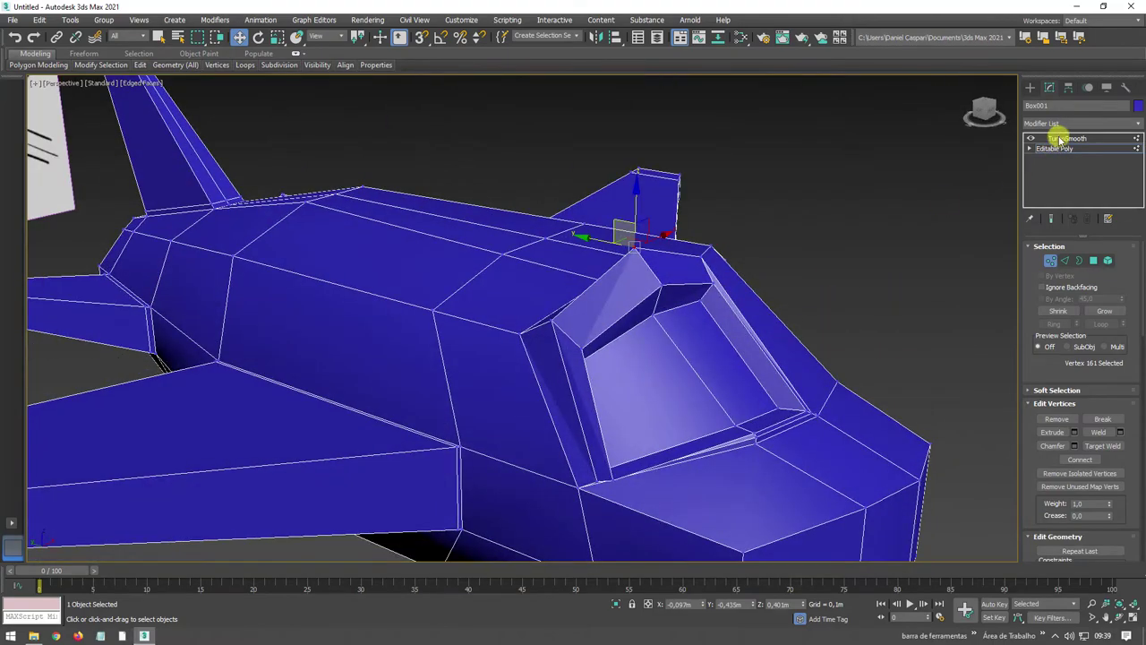
pyautogui.click(1066, 149)
pyautogui.click(1068, 137)
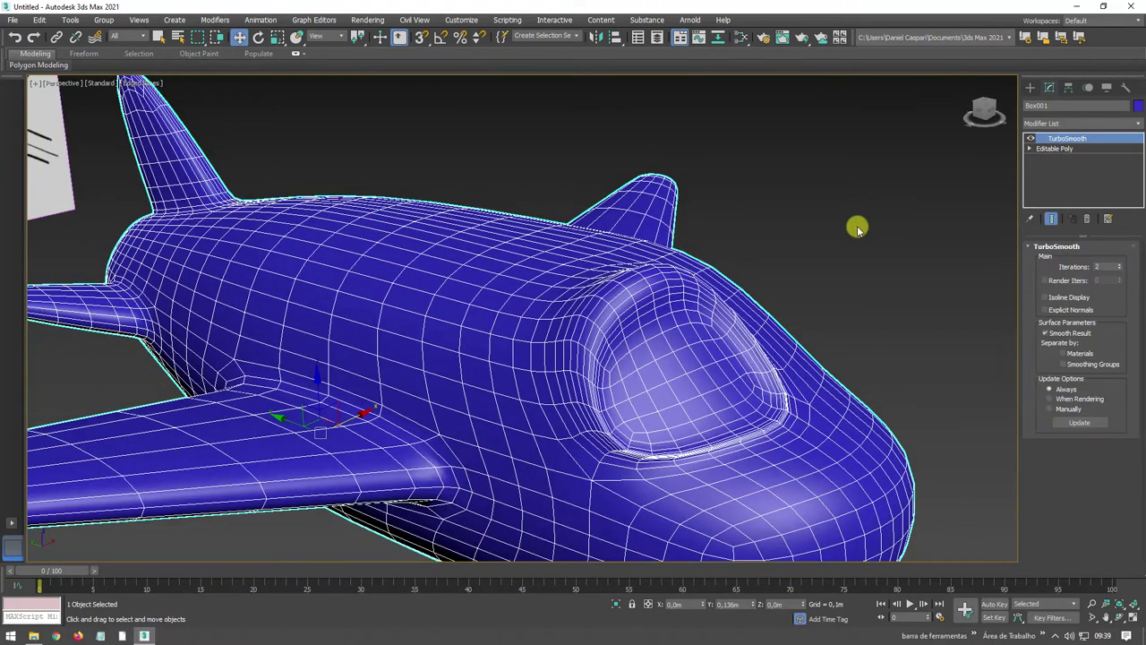
pyautogui.scroll(2, 827, 271)
pyautogui.scroll(-3, 828, 271)
pyautogui.moveTo(779, 296)
pyautogui.keyDown('alt'); pyautogui.mouseDown(button='middle')
pyautogui.moveTo(753, 328)
pyautogui.moveTo(806, 304)
pyautogui.mouseUp(button='middle'); pyautogui.keyUp('alt')
pyautogui.click(1051, 148)
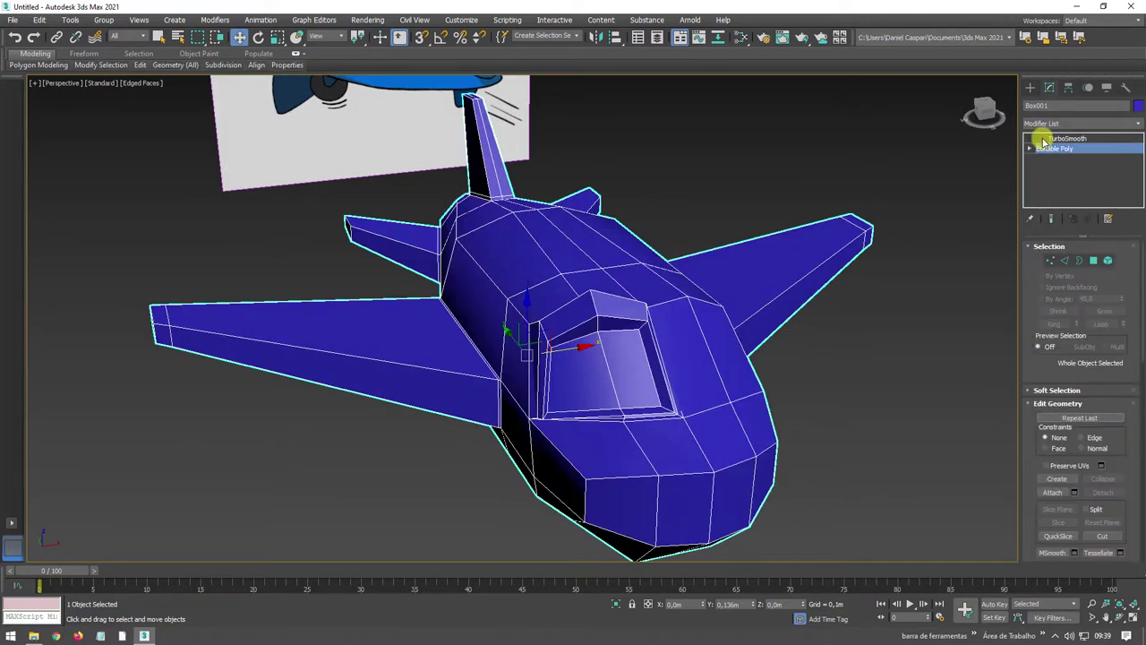
# Step: Add a Symmetry modifier with Flip ticked and view the mirrored plane through TurboSmooth
pyautogui.click(1139, 124)
pyautogui.scroll(-10, 1087, 465)
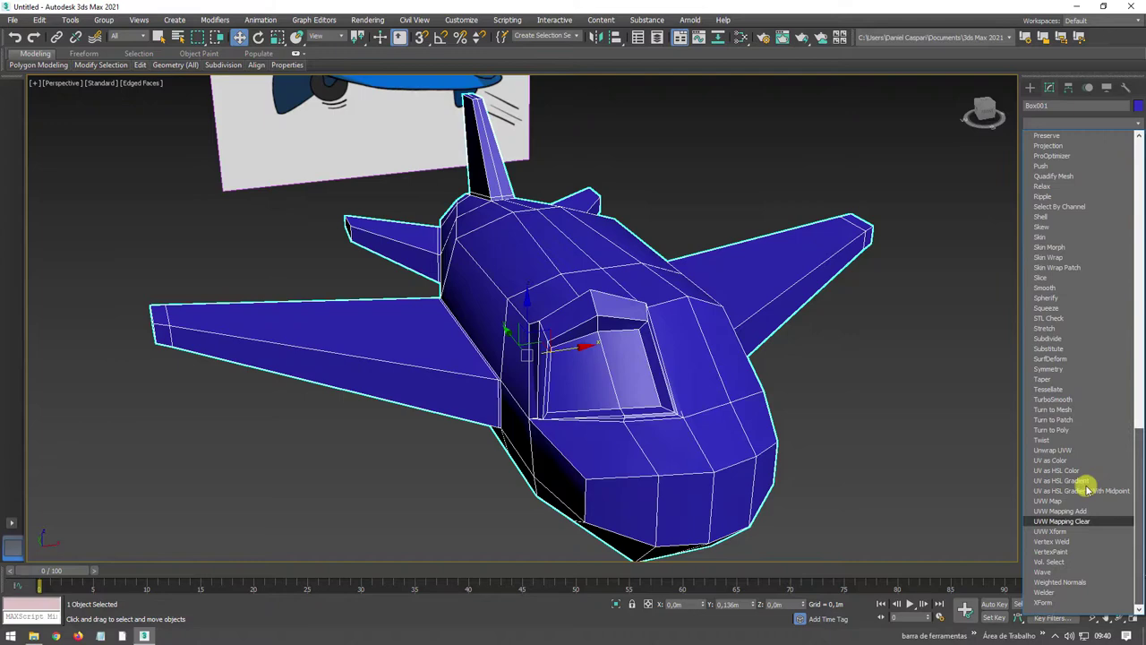
pyautogui.click(1062, 369)
pyautogui.keyDown('alt'); pyautogui.moveTo(658, 430); pyautogui.dragTo(831, 369, button='middle'); pyautogui.keyUp('alt')
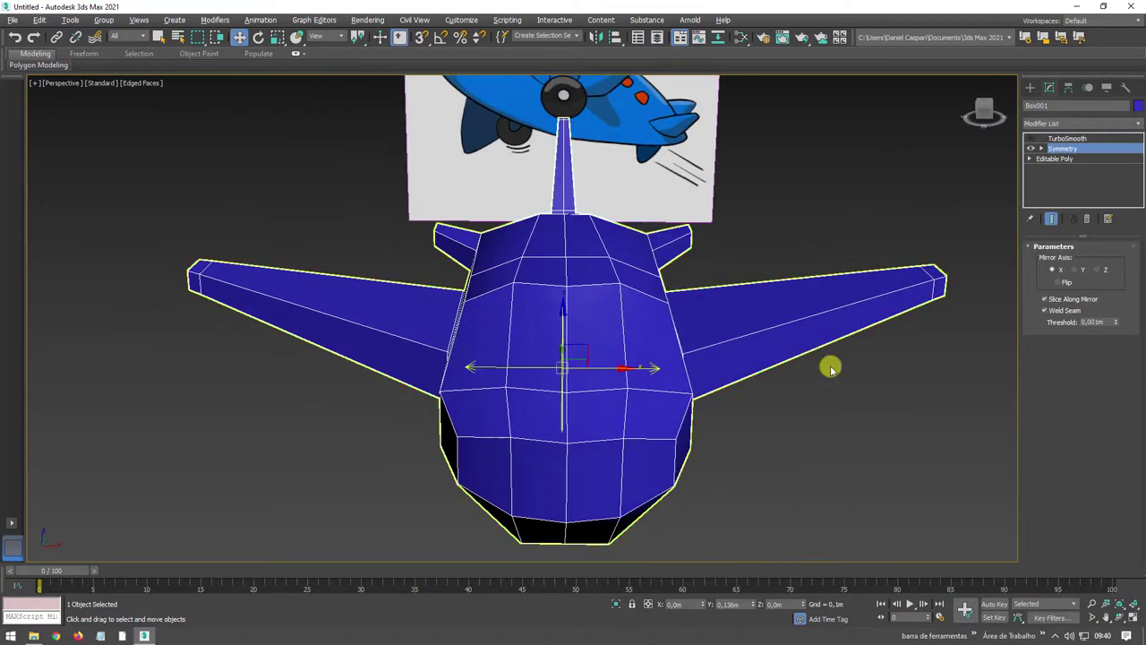
pyautogui.click(1059, 282)
pyautogui.keyDown('alt'); pyautogui.moveTo(621, 297); pyautogui.dragTo(618, 376, button='middle'); pyautogui.keyUp('alt')
pyautogui.click(1033, 140)
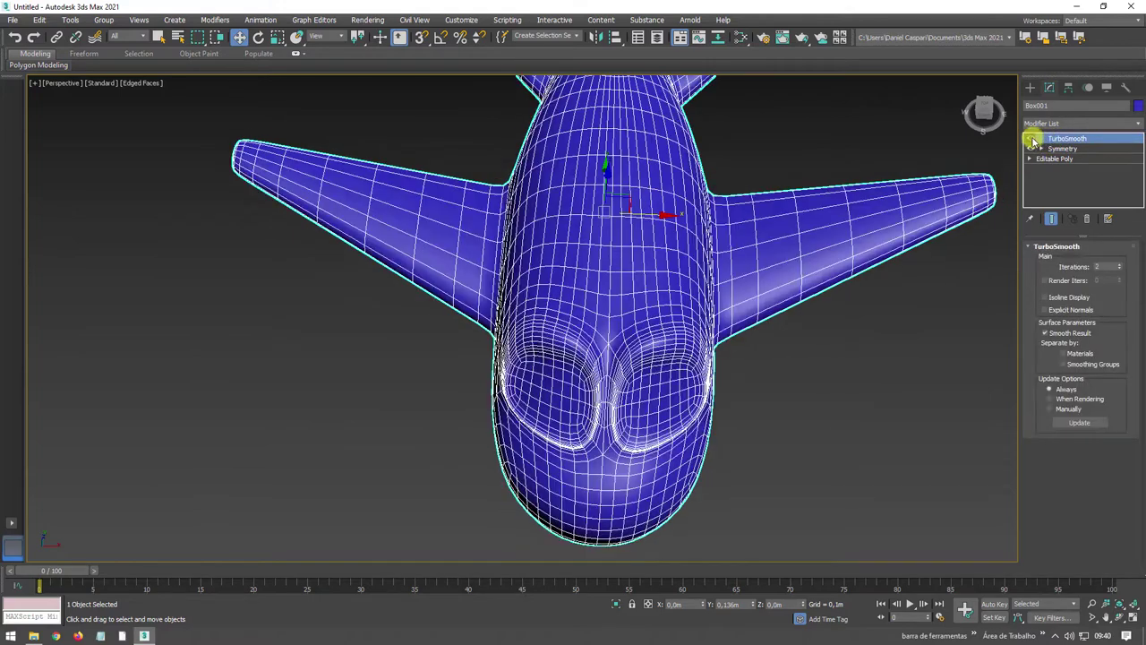
pyautogui.moveTo(700, 341)
pyautogui.keyDown('alt'); pyautogui.mouseDown(button='middle')
pyautogui.moveTo(725, 332)
pyautogui.moveTo(706, 242)
pyautogui.moveTo(664, 276)
pyautogui.moveTo(686, 268)
pyautogui.moveTo(532, 256)
pyautogui.moveTo(601, 268)
pyautogui.moveTo(525, 256)
pyautogui.moveTo(525, 244)
pyautogui.moveTo(509, 256)
pyautogui.mouseUp(button='middle'); pyautogui.keyUp('alt')
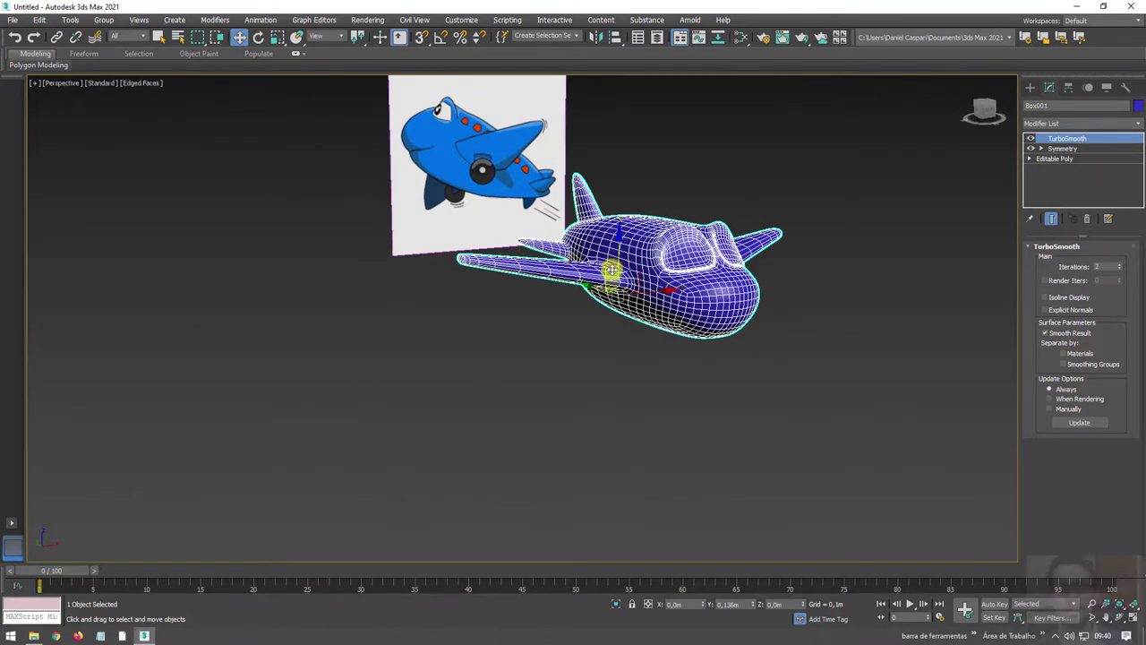
pyautogui.scroll(5, 784, 284)
pyautogui.scroll(2, 784, 285)
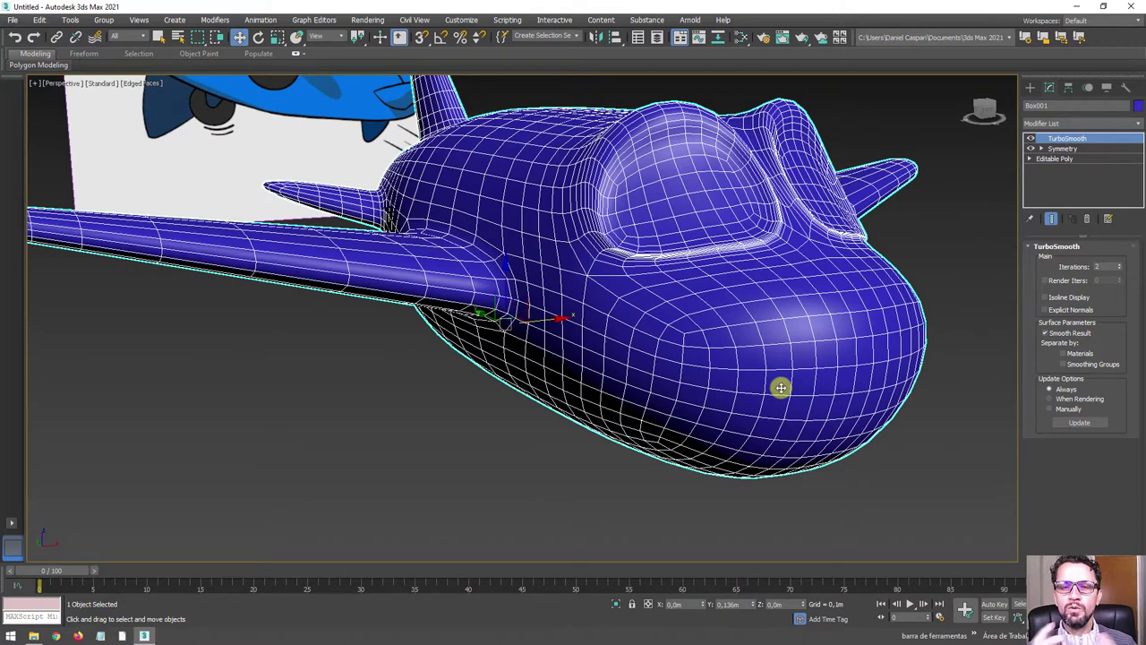
# Step: In Top wireframe view at Vertex level, move the lower nose vertices up and left
pyautogui.click(1030, 139)
pyautogui.click(1031, 158)
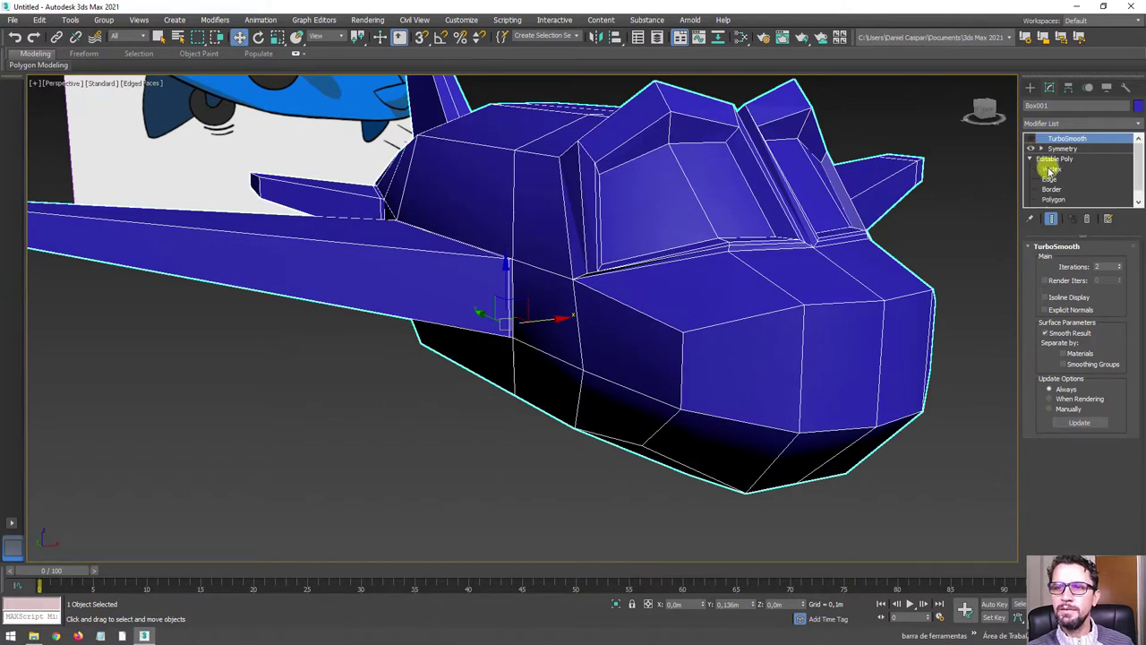
pyautogui.click(1052, 168)
pyautogui.moveTo(812, 266)
pyautogui.keyDown('alt'); pyautogui.mouseDown(button='middle')
pyautogui.moveTo(775, 277)
pyautogui.moveTo(809, 303)
pyautogui.moveTo(722, 263)
pyautogui.moveTo(550, 332)
pyautogui.moveTo(592, 366)
pyautogui.mouseUp(button='middle'); pyautogui.keyUp('alt')
pyautogui.press('t')
pyautogui.press('F3')
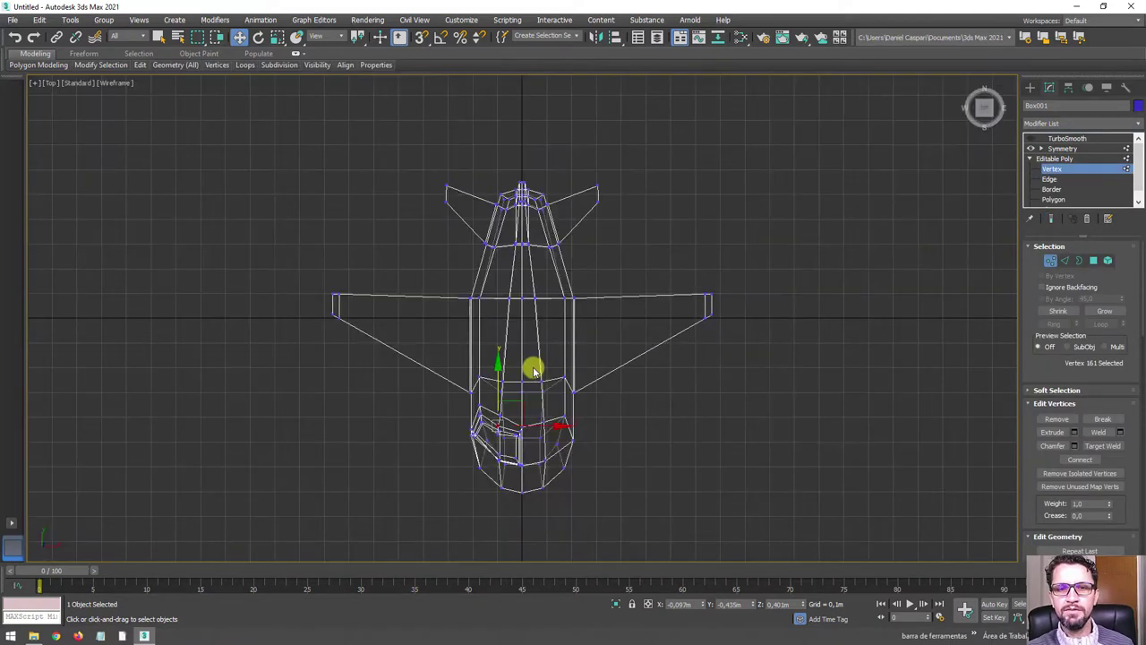
pyautogui.scroll(3, 532, 366)
pyautogui.scroll(3, 596, 404)
pyautogui.click(576, 390)
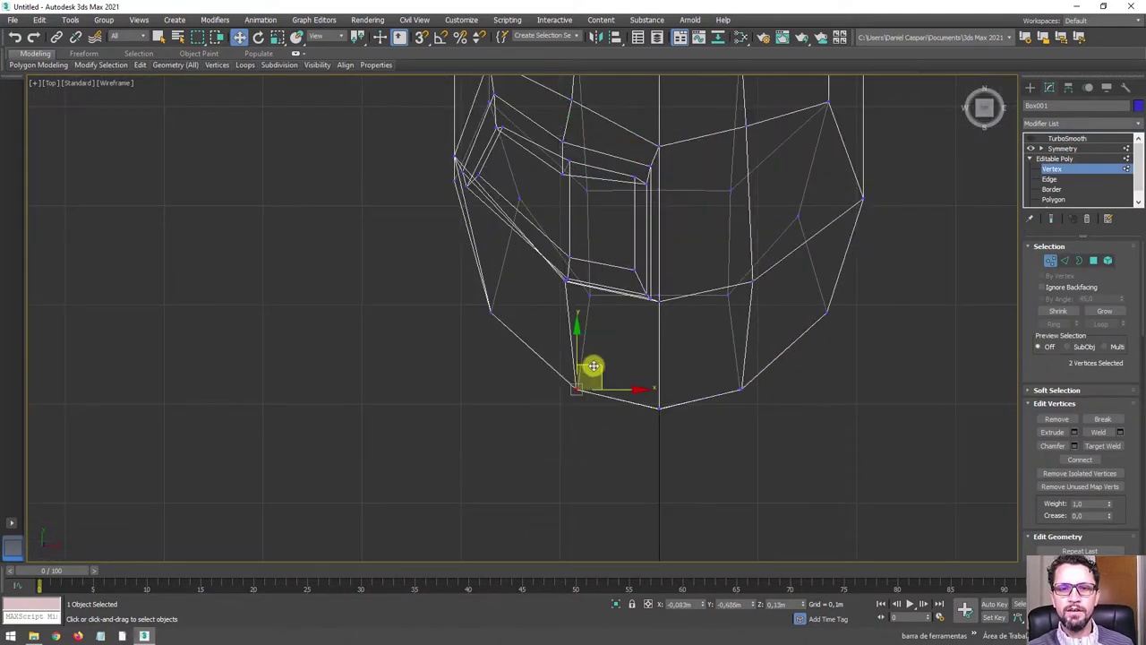
pyautogui.moveTo(589, 377)
pyautogui.mouseDown()
pyautogui.moveTo(583, 356)
pyautogui.moveTo(466, 278)
pyautogui.moveTo(519, 297)
pyautogui.mouseUp()
# Step: Select the cockpit's outer-side vertices, then re-enable TurboSmooth and return to Perspective view
pyautogui.moveTo(492, 223); pyautogui.dragTo(495, 193)
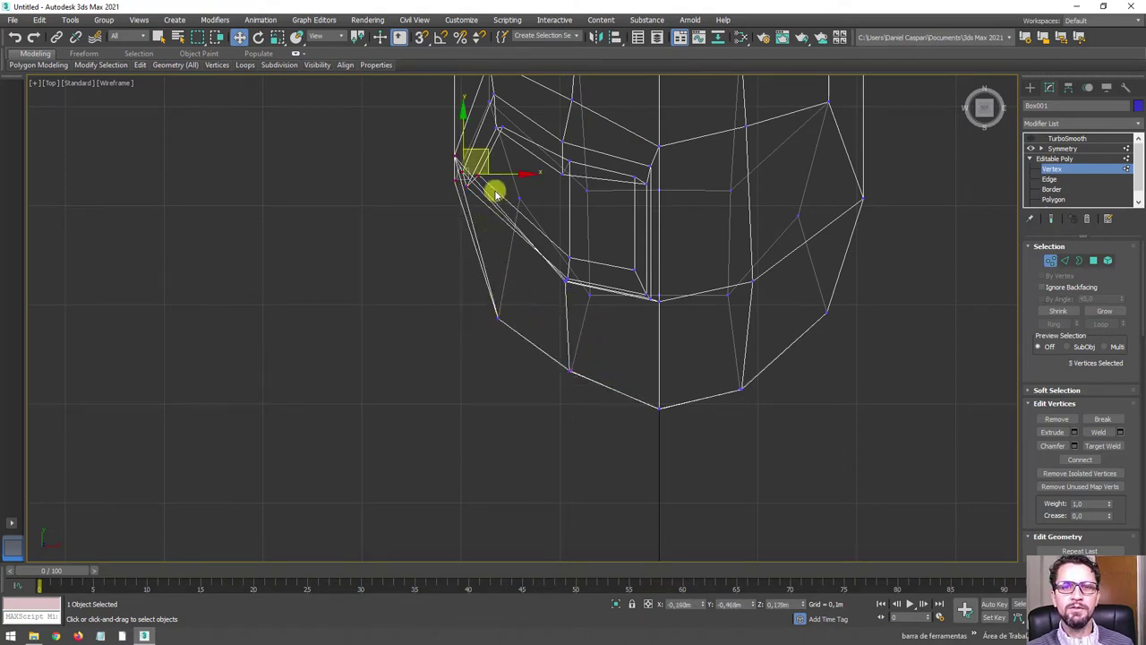
pyautogui.scroll(-3, 517, 307)
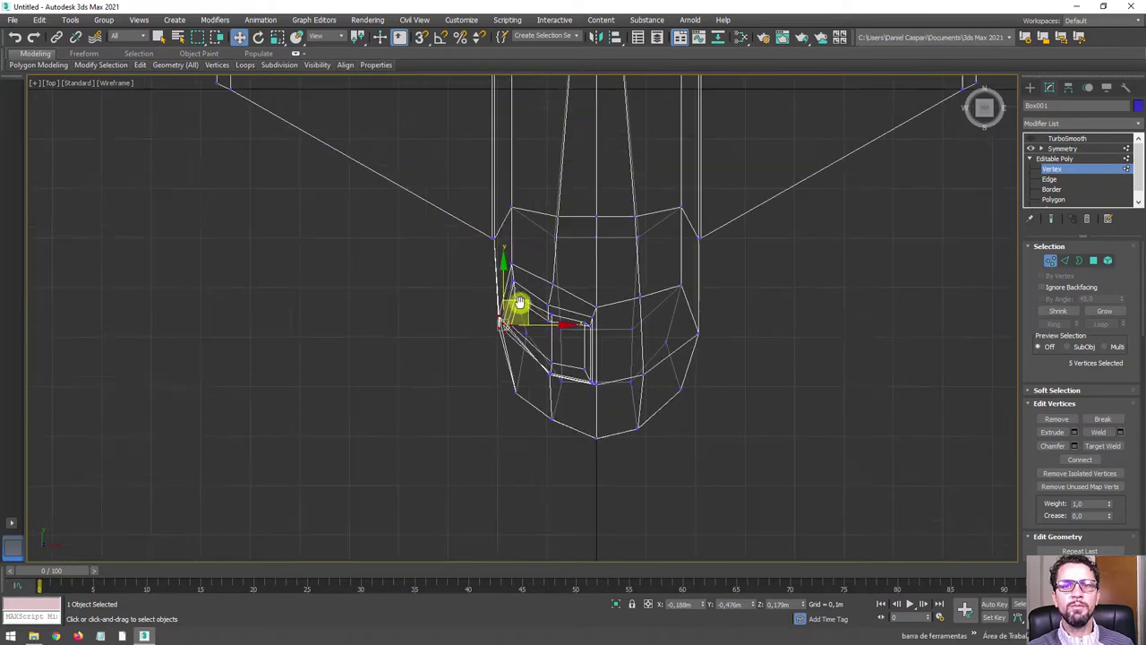
pyautogui.click(1057, 159)
pyautogui.click(1059, 148)
pyautogui.click(1066, 138)
pyautogui.click(1031, 138)
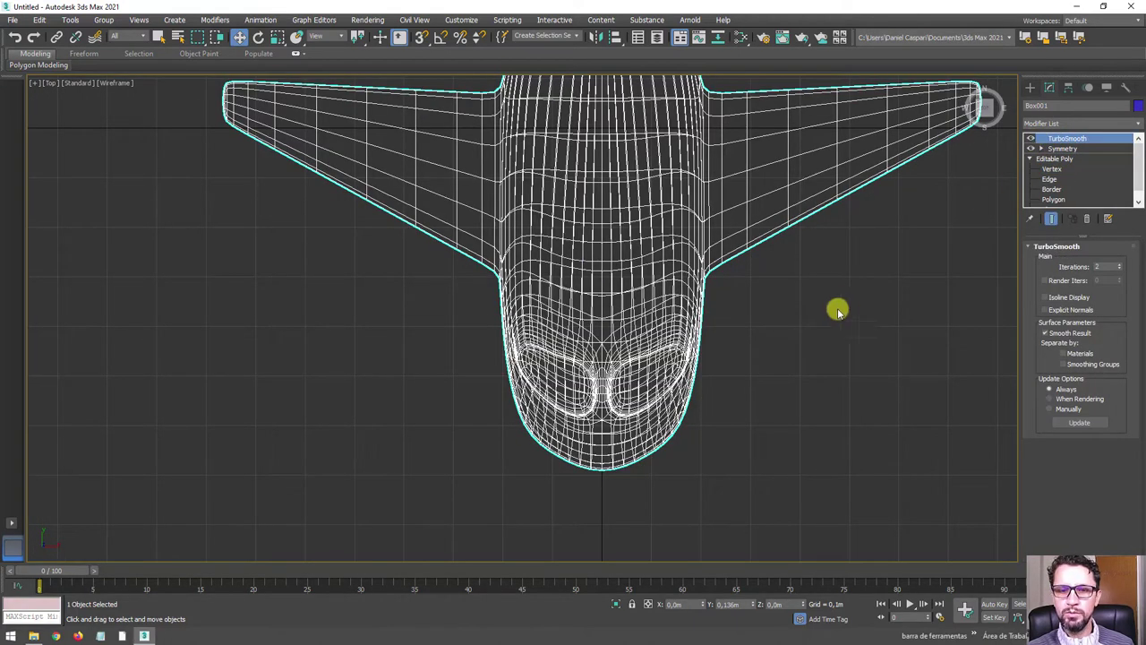
pyautogui.press('p')
pyautogui.moveTo(729, 414)
pyautogui.keyDown('alt'); pyautogui.mouseDown(button='middle')
pyautogui.moveTo(779, 333)
pyautogui.moveTo(681, 493)
pyautogui.moveTo(717, 467)
pyautogui.moveTo(639, 473)
pyautogui.moveTo(749, 477)
pyautogui.mouseUp(button='middle'); pyautogui.keyUp('alt')
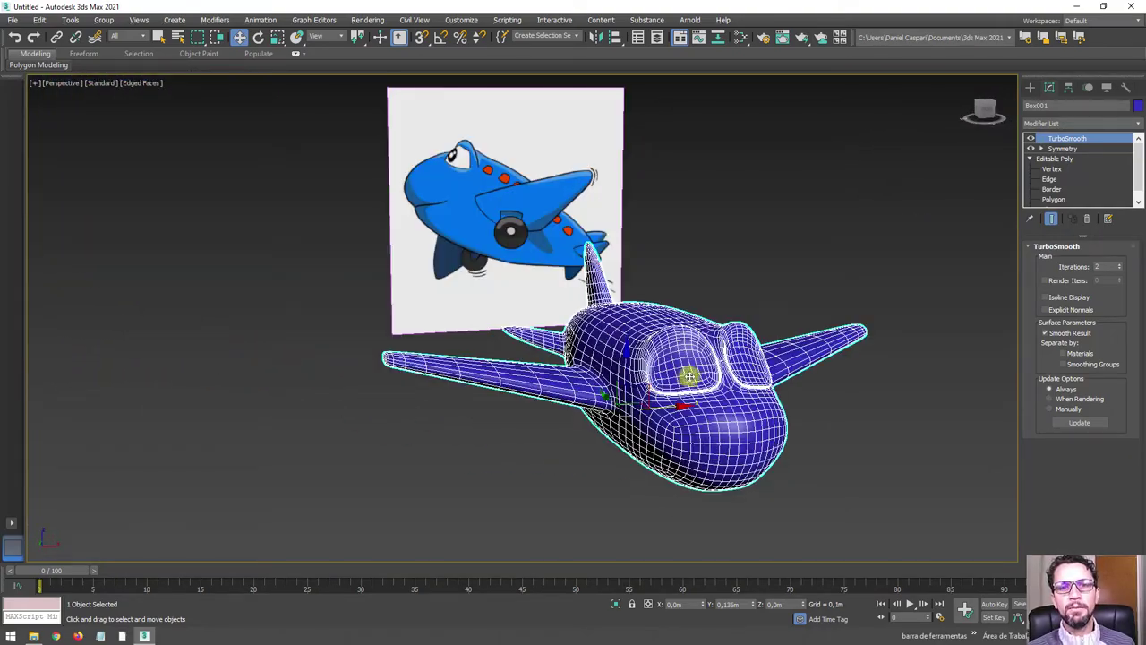
pyautogui.scroll(2, 750, 454)
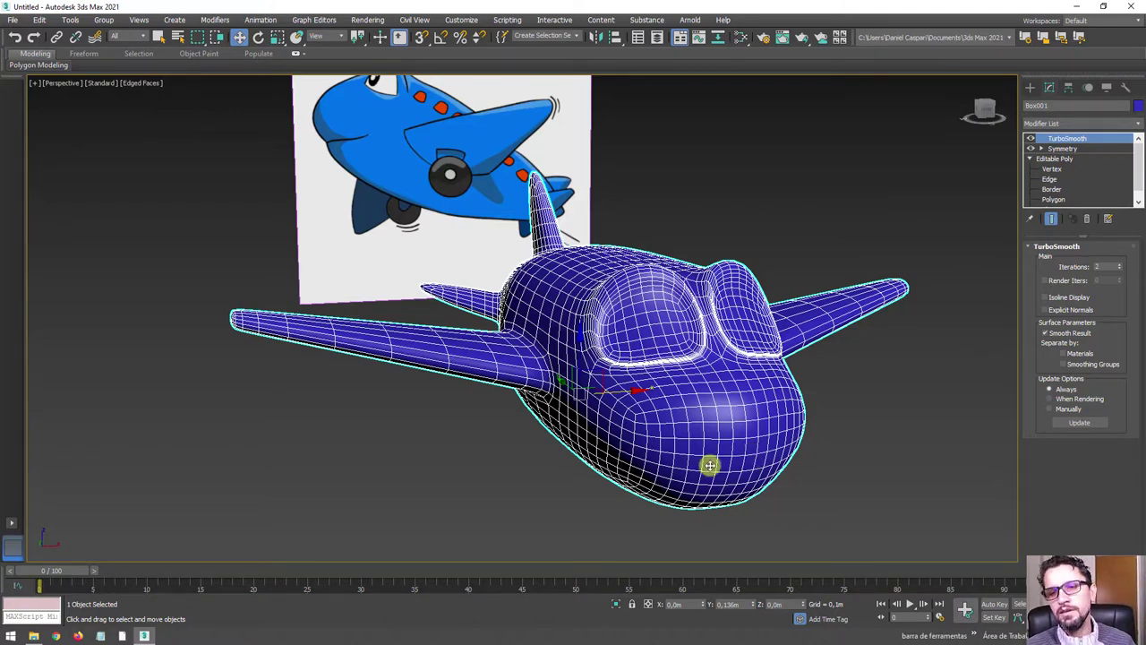
# Step: Turn off TurboSmooth and add an Edit Poly modifier above Symmetry
pyautogui.keyDown('alt'); pyautogui.moveTo(708, 466); pyautogui.dragTo(729, 448, button='middle'); pyautogui.keyUp('alt')
pyautogui.keyDown('alt'); pyautogui.moveTo(776, 366); pyautogui.dragTo(1073, 191, button='middle'); pyautogui.keyUp('alt')
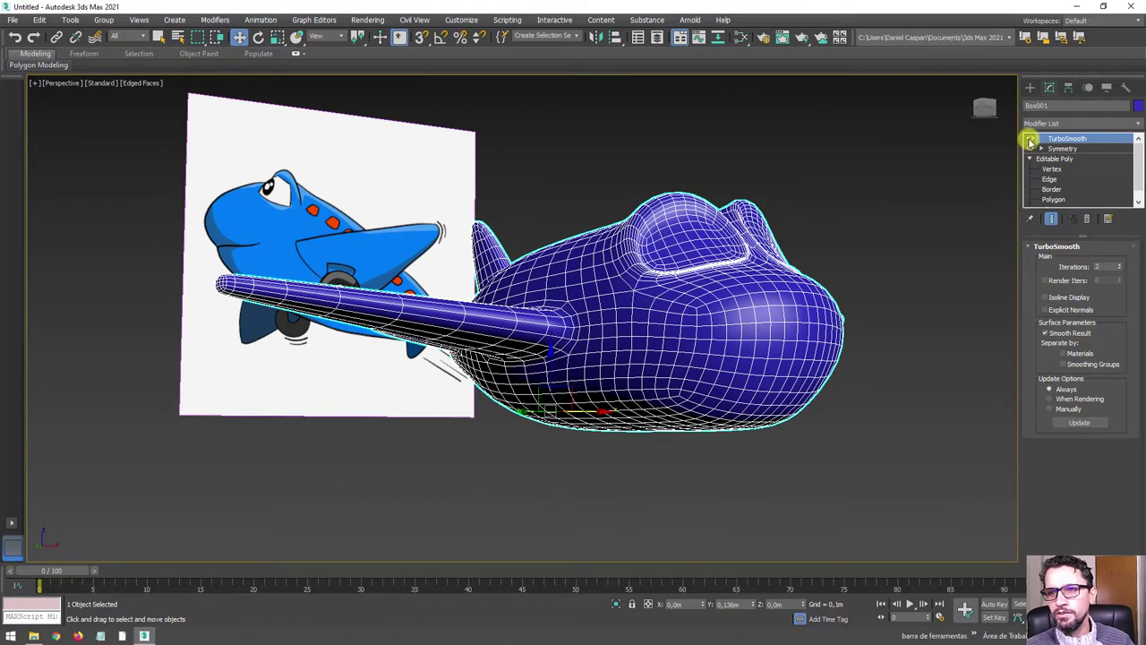
pyautogui.click(1062, 148)
pyautogui.click(1033, 139)
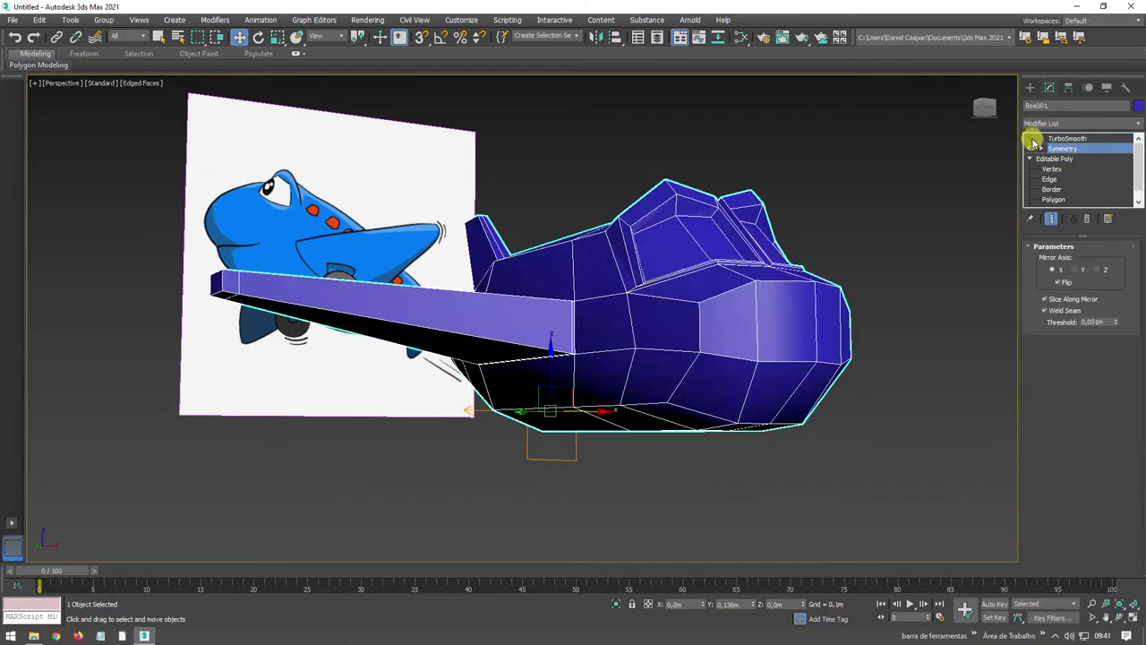
pyautogui.click(1139, 124)
pyautogui.scroll(-4, 1088, 269)
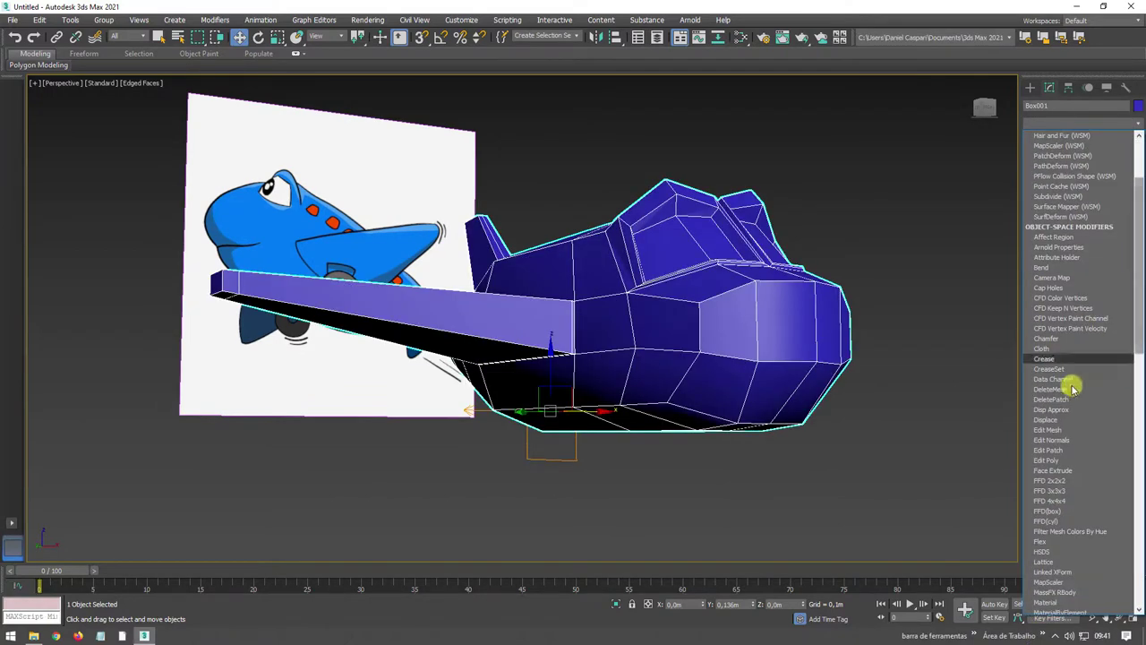
pyautogui.click(1048, 460)
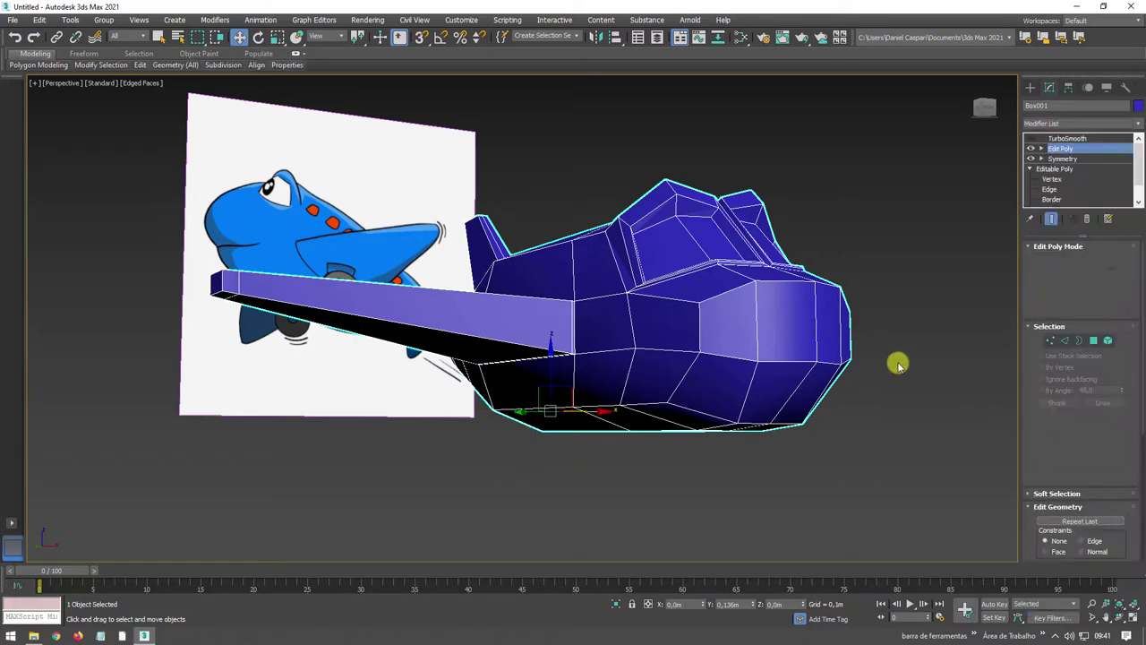
pyautogui.keyDown('alt'); pyautogui.moveTo(902, 363); pyautogui.dragTo(839, 356, button='middle'); pyautogui.keyUp('alt')
# Step: Select the four lower nose polygons and bring up the Modifier List
pyautogui.click(1093, 340)
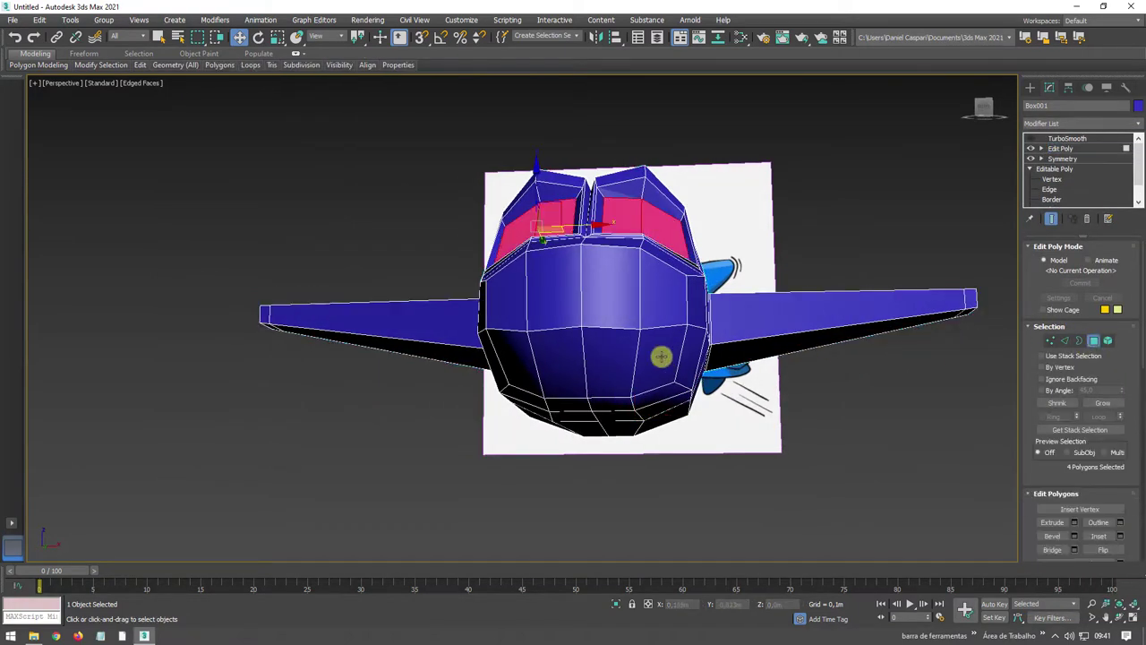
pyautogui.click(641, 357)
pyautogui.keyDown('ctrl'); pyautogui.click(606, 363); pyautogui.keyUp('ctrl')
pyautogui.keyDown('ctrl'); pyautogui.click(560, 365); pyautogui.keyUp('ctrl')
pyautogui.keyDown('ctrl'); pyautogui.click(531, 362); pyautogui.keyUp('ctrl')
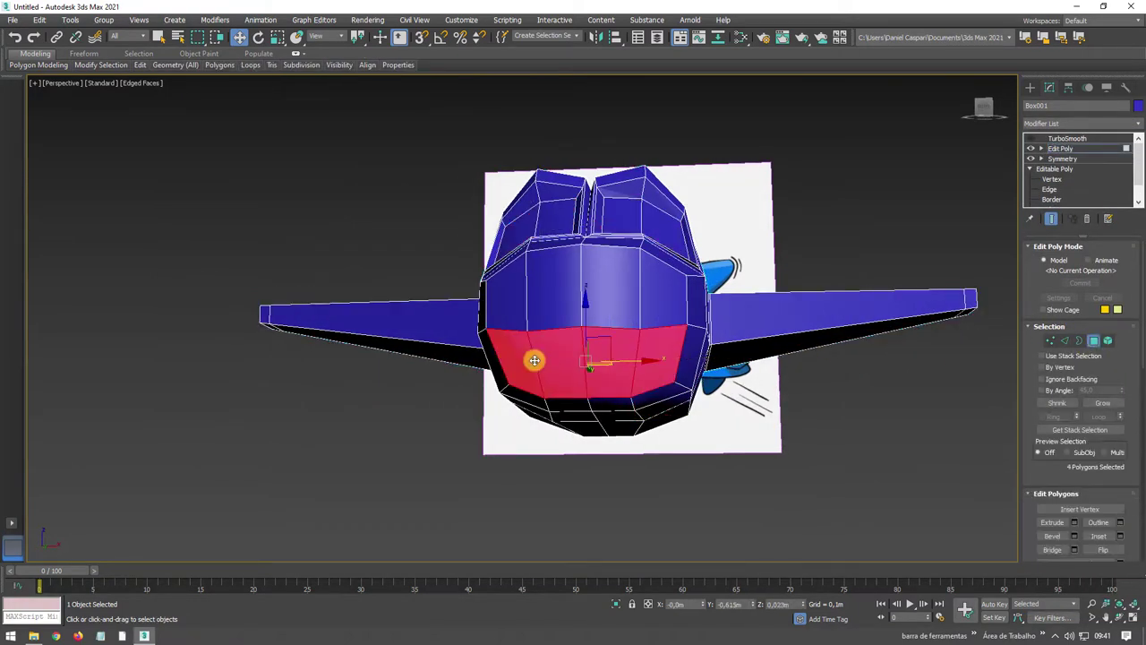
pyautogui.moveTo(532, 361)
pyautogui.keyDown('alt'); pyautogui.mouseDown(button='middle')
pyautogui.moveTo(596, 364)
pyautogui.moveTo(622, 350)
pyautogui.moveTo(538, 348)
pyautogui.mouseUp(button='middle'); pyautogui.keyUp('alt')
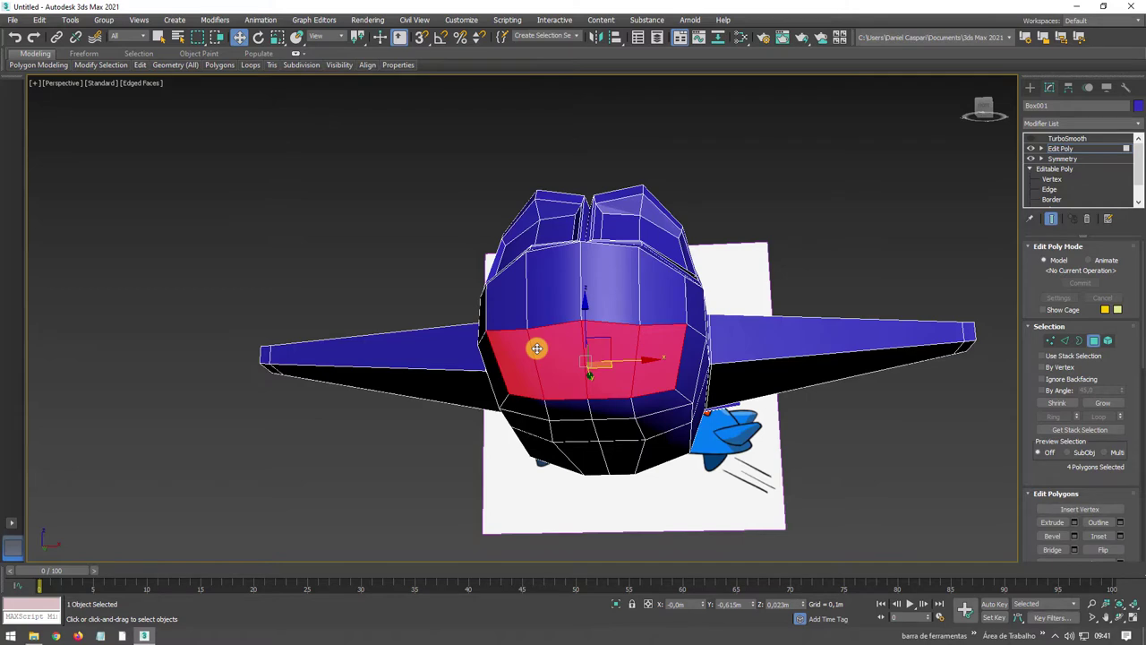
pyautogui.keyDown('alt'); pyautogui.moveTo(532, 305); pyautogui.dragTo(651, 352, button='middle'); pyautogui.keyUp('alt')
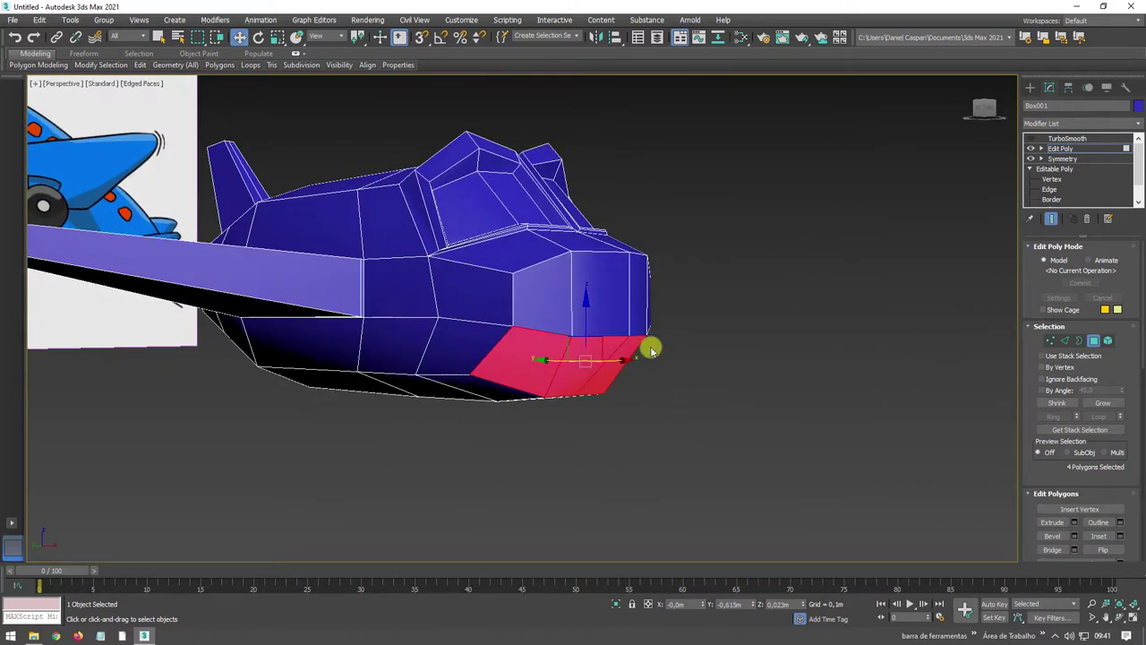
pyautogui.moveTo(970, 332)
pyautogui.keyDown('alt'); pyautogui.mouseDown(button='middle')
pyautogui.moveTo(875, 328)
pyautogui.moveTo(911, 322)
pyautogui.moveTo(840, 331)
pyautogui.moveTo(949, 268)
pyautogui.mouseUp(button='middle'); pyautogui.keyUp('alt')
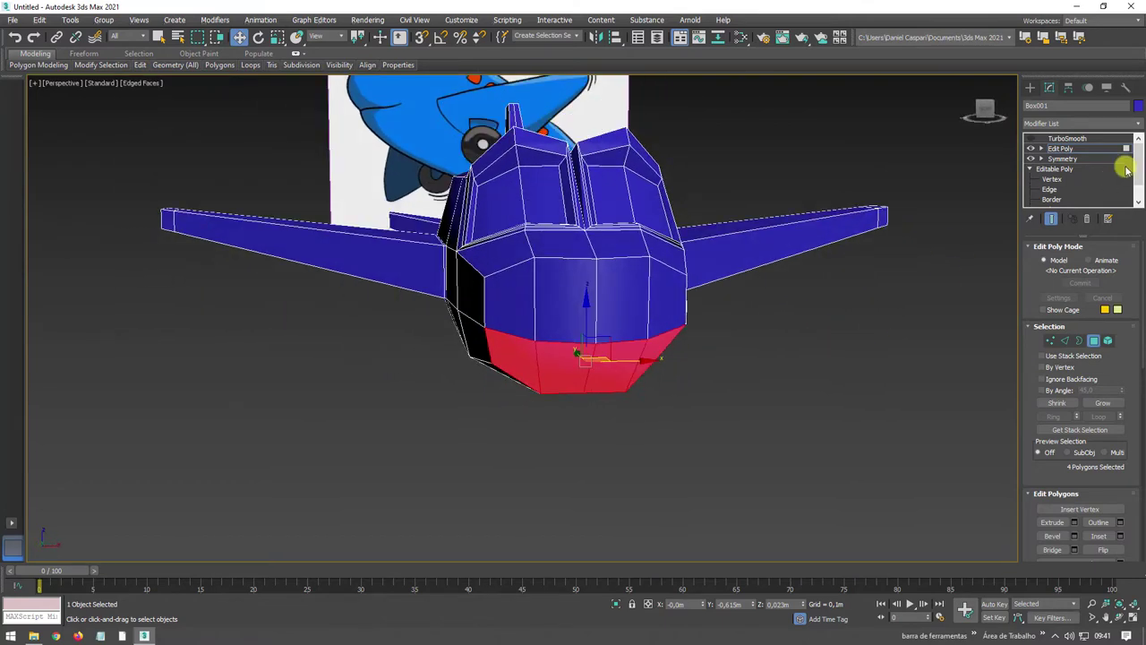
pyautogui.click(1139, 123)
pyautogui.scroll(-2, 1110, 295)
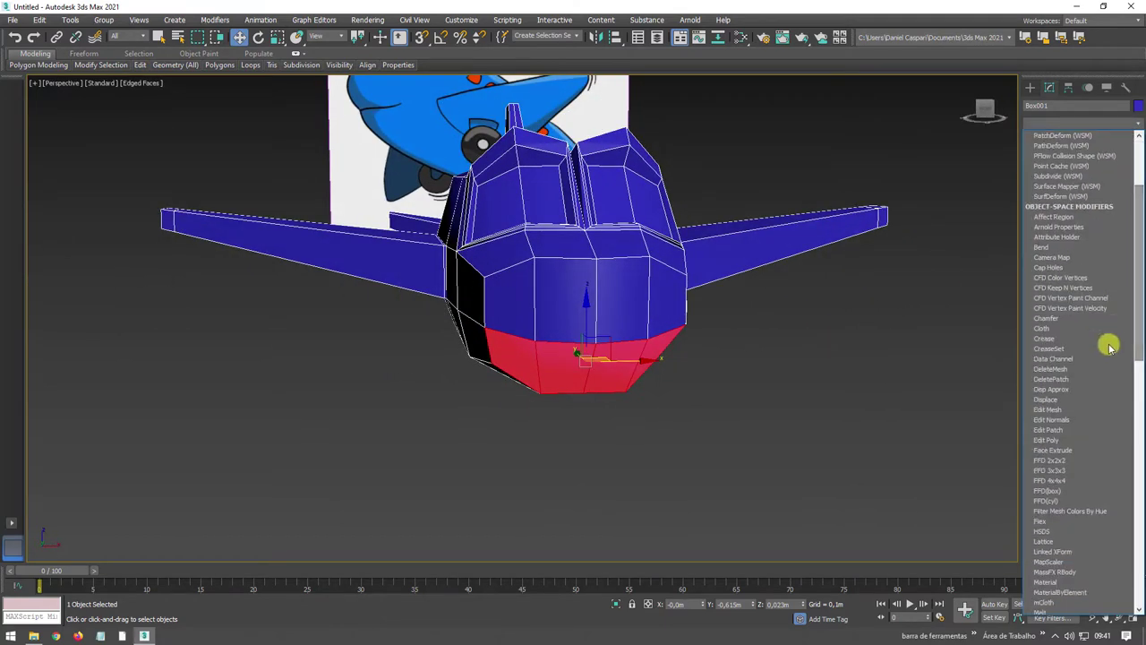
# Step: Add an FFD 3x3x3 modifier and raise its corner control points to bend the nose underside
pyautogui.click(1059, 472)
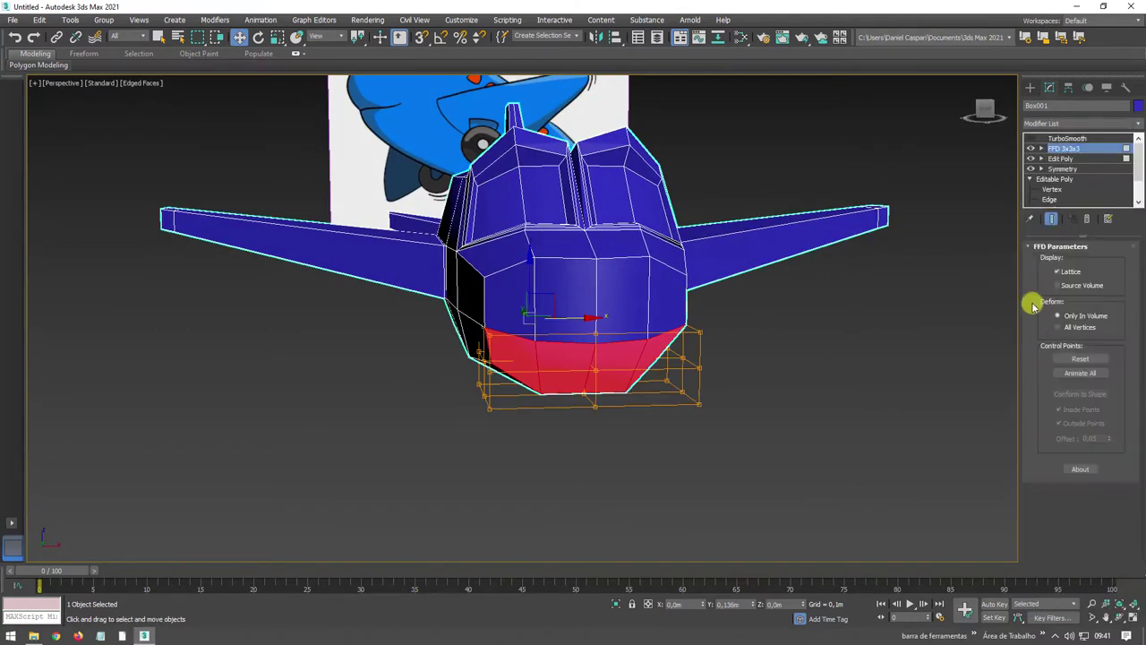
pyautogui.click(1043, 148)
pyautogui.click(1074, 159)
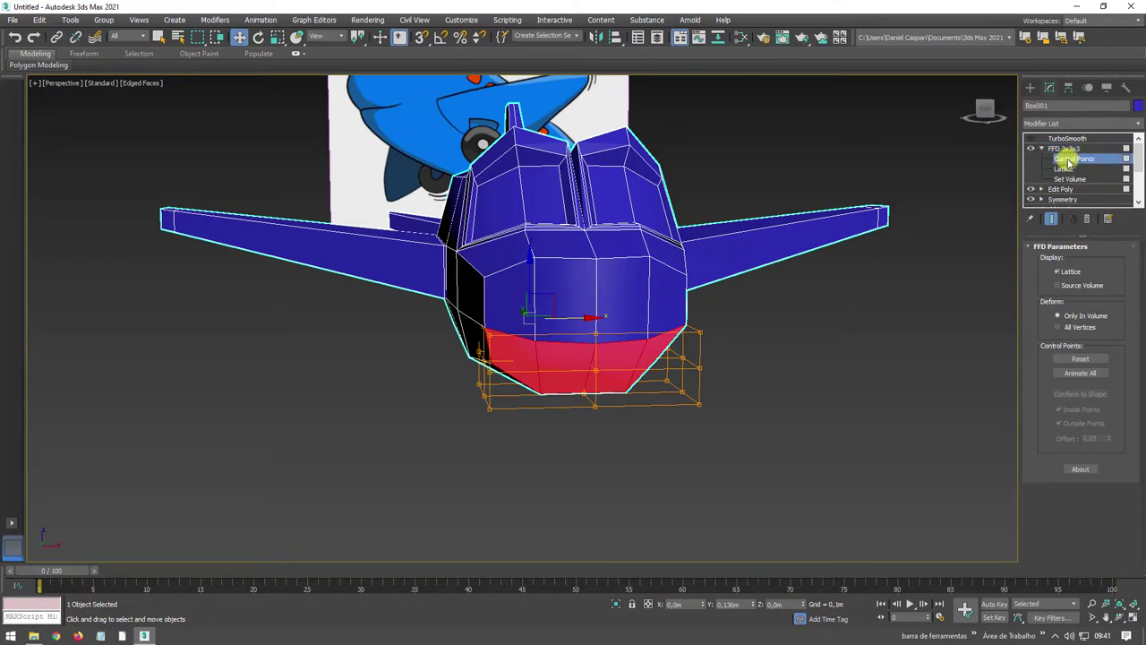
pyautogui.click(699, 335)
pyautogui.keyDown('ctrl'); pyautogui.click(492, 338); pyautogui.keyUp('ctrl')
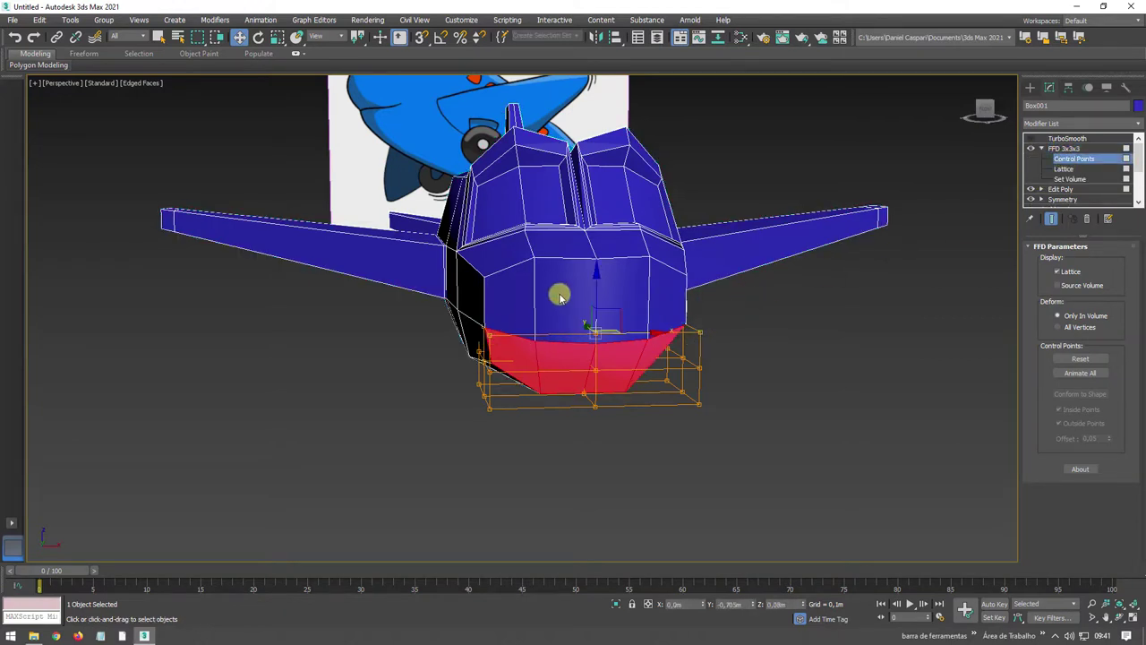
pyautogui.moveTo(592, 295); pyautogui.dragTo(596, 242)
pyautogui.moveTo(595, 241)
pyautogui.keyDown('alt'); pyautogui.mouseDown(button='middle')
pyautogui.moveTo(632, 307)
pyautogui.moveTo(599, 328)
pyautogui.moveTo(614, 370)
pyautogui.moveTo(578, 410)
pyautogui.moveTo(617, 394)
pyautogui.moveTo(636, 410)
pyautogui.moveTo(581, 435)
pyautogui.moveTo(594, 448)
pyautogui.moveTo(532, 447)
pyautogui.moveTo(511, 404)
pyautogui.mouseUp(button='middle'); pyautogui.keyUp('alt')
pyautogui.click(596, 337)
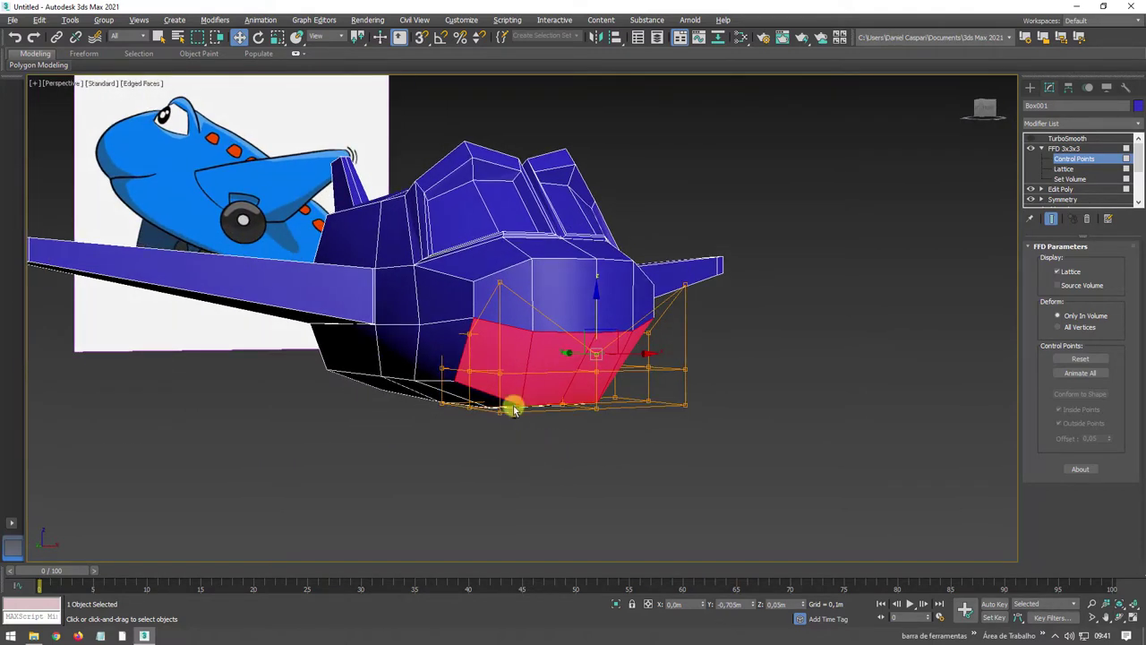
# Step: Convert the plane to Editable Poly and select a single nose vertex
pyautogui.rightClick(520, 362)
pyautogui.moveTo(551, 494)
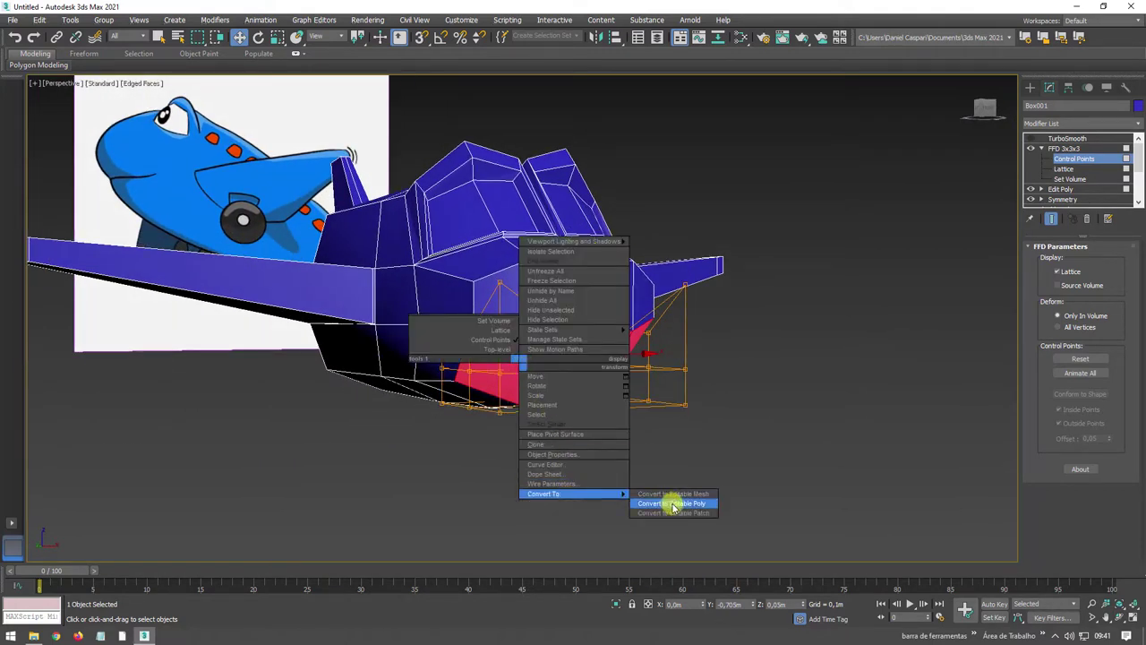
pyautogui.click(670, 502)
pyautogui.moveTo(658, 515)
pyautogui.keyDown('alt'); pyautogui.mouseDown(button='middle')
pyautogui.moveTo(568, 430)
pyautogui.moveTo(627, 427)
pyautogui.moveTo(471, 296)
pyautogui.moveTo(867, 301)
pyautogui.mouseUp(button='middle'); pyautogui.keyUp('alt')
pyautogui.click(1094, 260)
pyautogui.moveTo(809, 314); pyautogui.dragTo(550, 370)
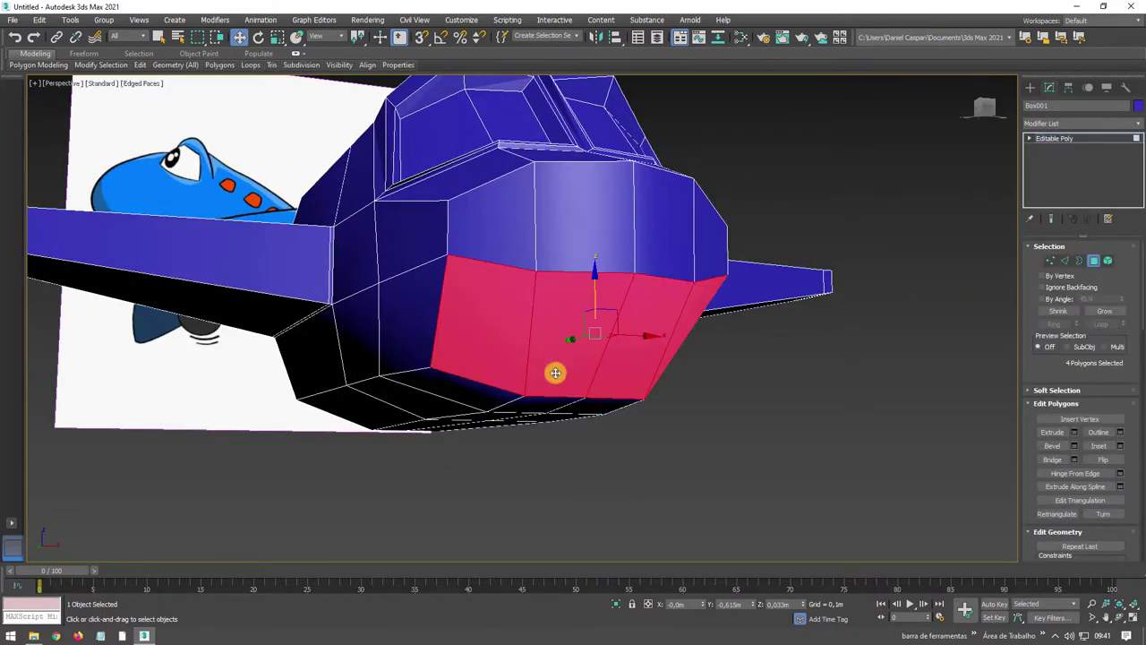
pyautogui.moveTo(550, 371)
pyautogui.keyDown('alt'); pyautogui.mouseDown(button='middle')
pyautogui.moveTo(576, 263)
pyautogui.moveTo(598, 338)
pyautogui.moveTo(545, 327)
pyautogui.moveTo(868, 285)
pyautogui.mouseUp(button='middle'); pyautogui.keyUp('alt')
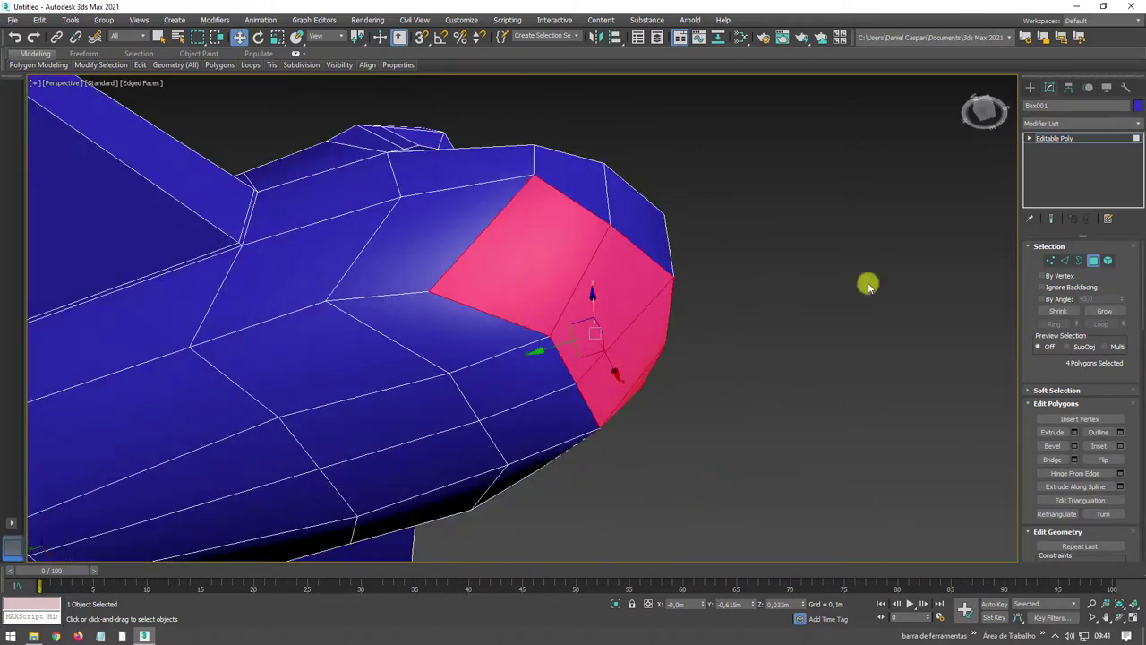
pyautogui.keyDown('ctrl'); pyautogui.click(1048, 259); pyautogui.keyUp('ctrl')
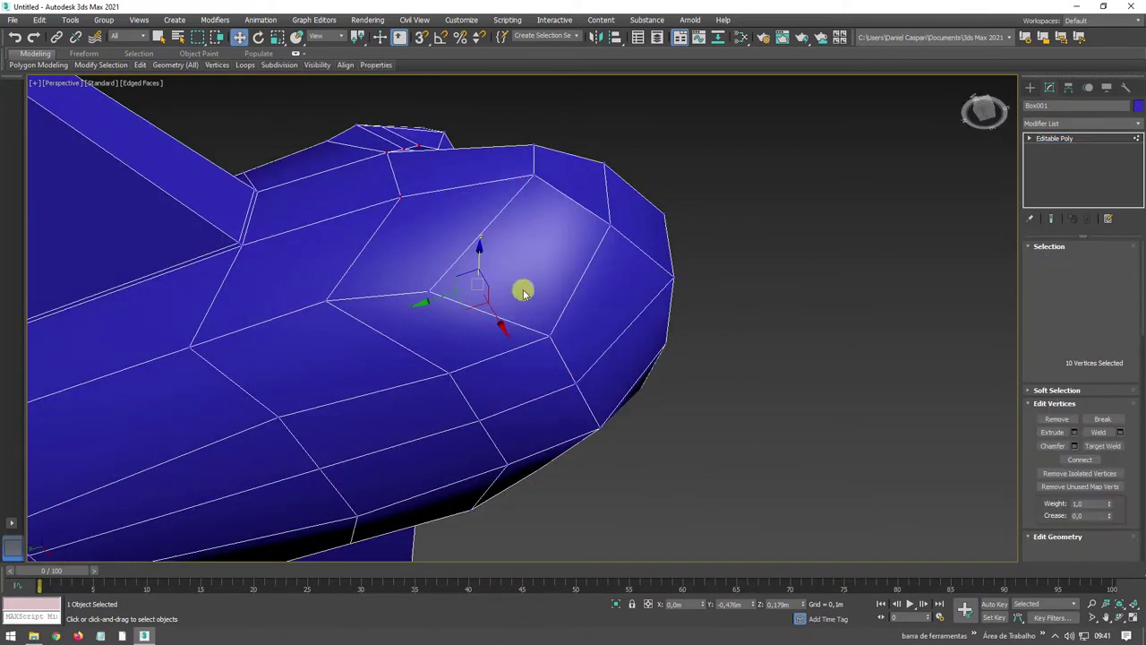
pyautogui.click(429, 286)
pyautogui.keyDown('alt'); pyautogui.moveTo(617, 355); pyautogui.dragTo(609, 343, button='middle'); pyautogui.keyUp('alt')
# Step: Select two nose vertices and shift them to straighten the edge line
pyautogui.keyDown('ctrl'); pyautogui.click(592, 499); pyautogui.keyUp('ctrl')
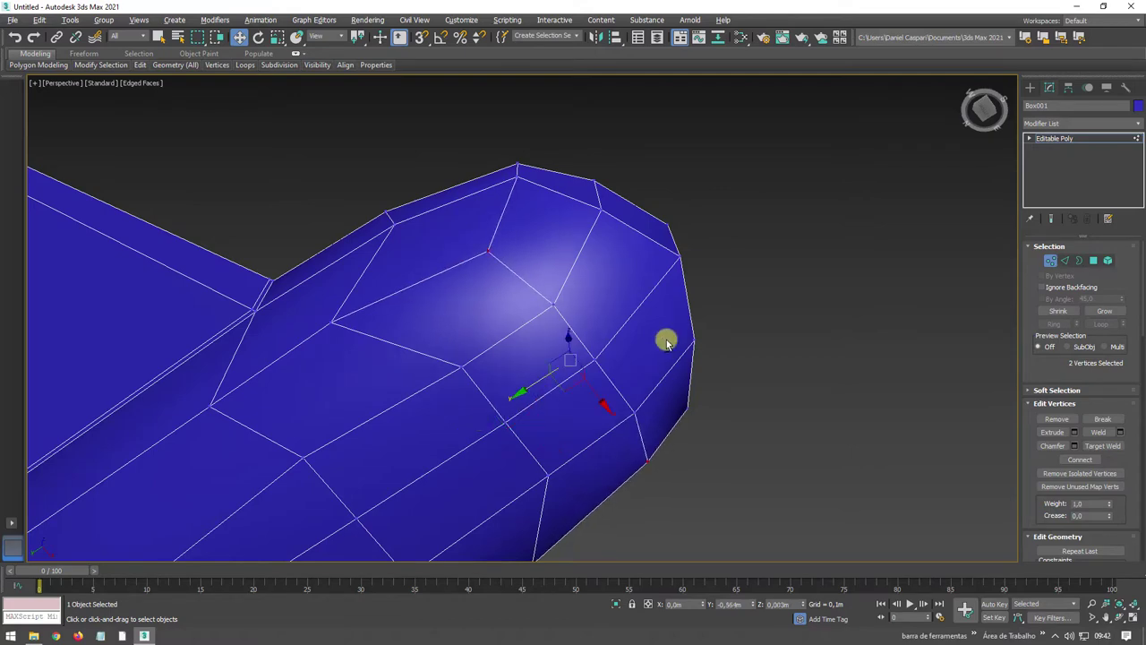
pyautogui.moveTo(668, 335)
pyautogui.keyDown('alt'); pyautogui.mouseDown(button='middle')
pyautogui.moveTo(625, 389)
pyautogui.moveTo(568, 314)
pyautogui.mouseUp(button='middle'); pyautogui.keyUp('alt')
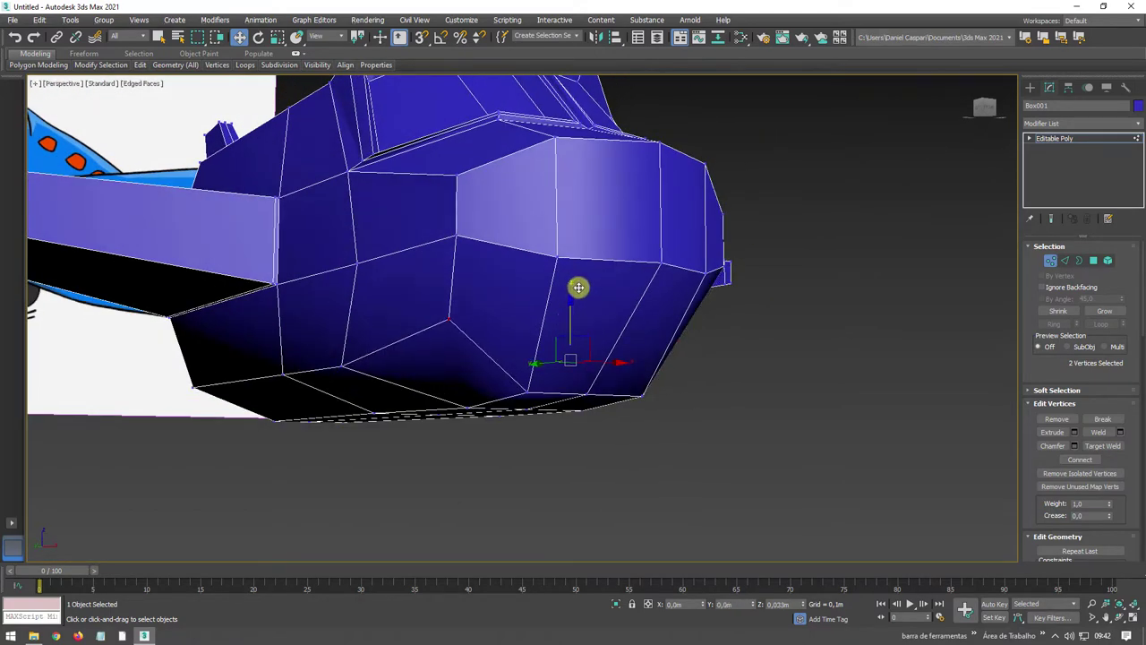
pyautogui.scroll(2, 575, 309)
pyautogui.moveTo(558, 332); pyautogui.dragTo(553, 341)
pyautogui.keyDown('alt'); pyautogui.moveTo(552, 341); pyautogui.dragTo(479, 346, button='middle'); pyautogui.keyUp('alt')
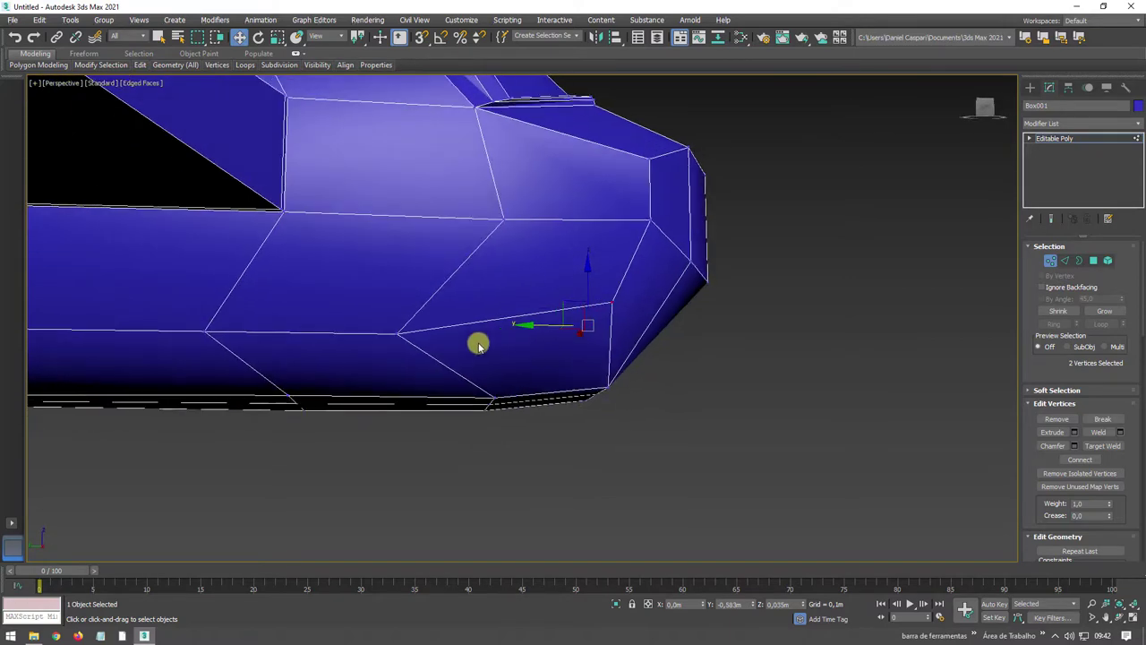
pyautogui.keyDown('alt'); pyautogui.moveTo(409, 331); pyautogui.dragTo(451, 366, button='middle'); pyautogui.keyUp('alt')
# Step: Select more vertices along the nose's lower side and bottom edge
pyautogui.click(403, 354)
pyautogui.keyDown('ctrl'); pyautogui.click(223, 342); pyautogui.keyUp('ctrl')
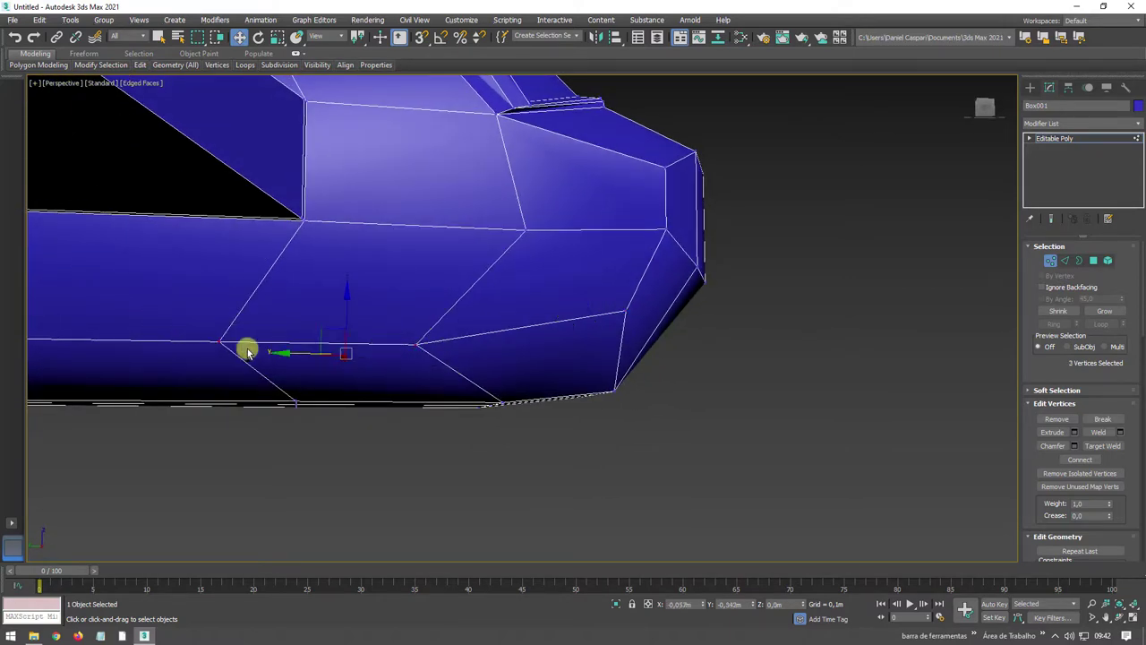
pyautogui.keyDown('alt'); pyautogui.moveTo(246, 350); pyautogui.dragTo(359, 292, button='middle'); pyautogui.keyUp('alt')
pyautogui.scroll(-3, 304, 343)
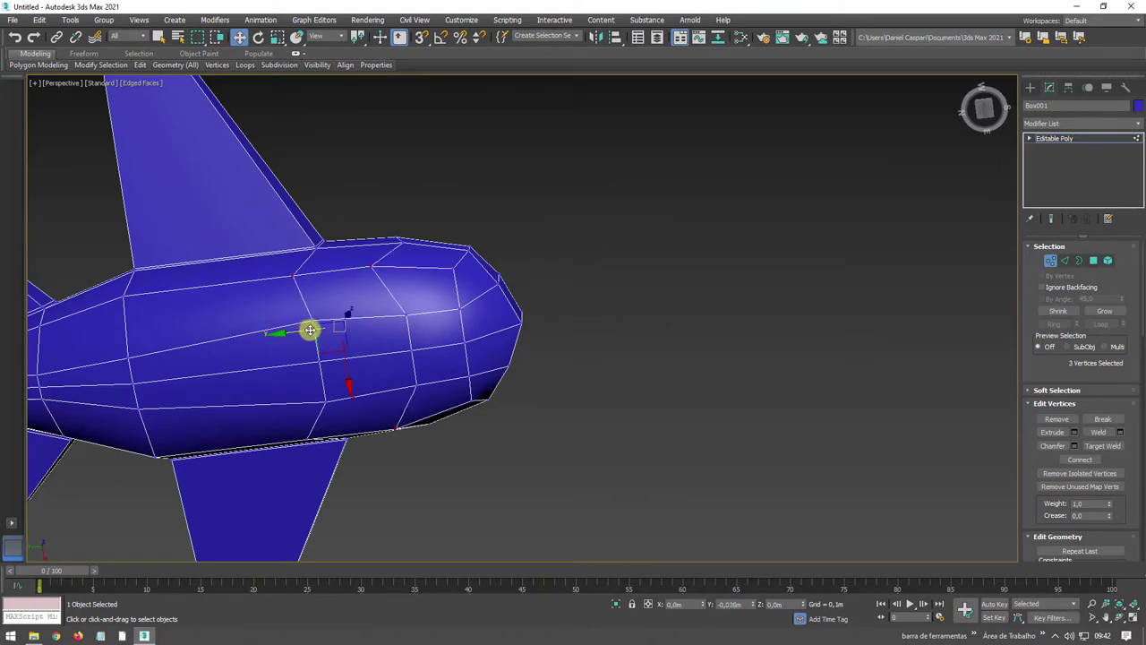
pyautogui.keyDown('ctrl'); pyautogui.click(306, 437); pyautogui.keyUp('ctrl')
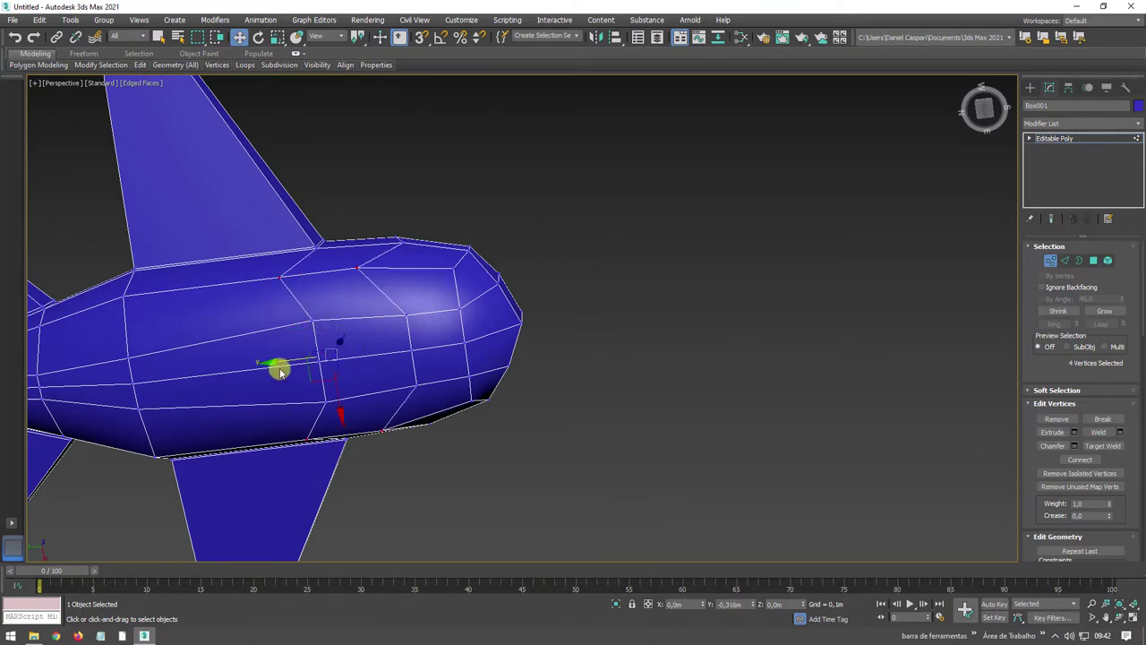
pyautogui.keyDown('alt'); pyautogui.moveTo(494, 313); pyautogui.dragTo(473, 332, button='middle'); pyautogui.keyUp('alt')
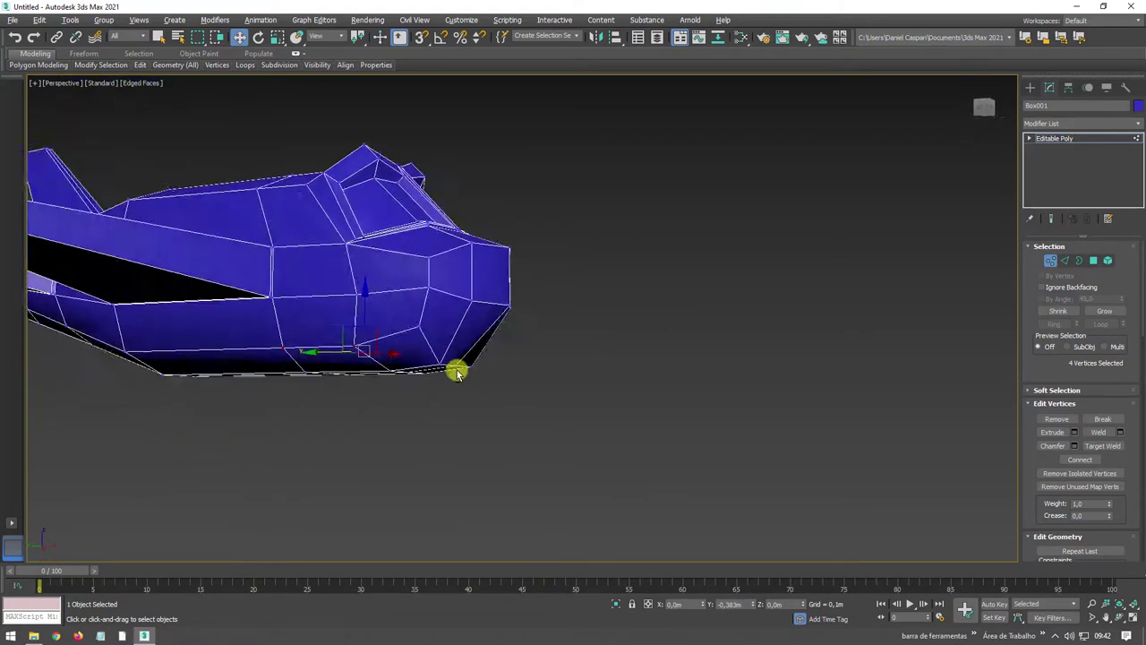
pyautogui.scroll(2, 473, 331)
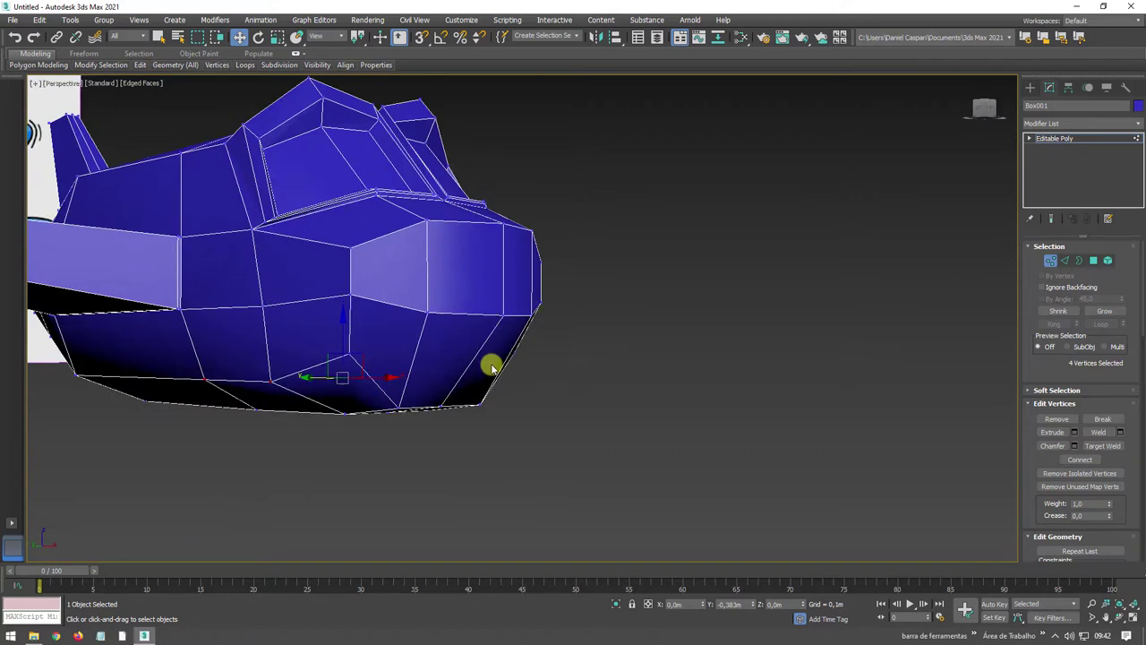
pyautogui.click(1097, 266)
# Step: Inset the red lower-nose polygons, leaving a border ring, and shift them slightly
pyautogui.moveTo(558, 299)
pyautogui.keyDown('alt'); pyautogui.mouseDown(button='middle')
pyautogui.moveTo(397, 339)
pyautogui.moveTo(504, 352)
pyautogui.mouseUp(button='middle'); pyautogui.keyUp('alt')
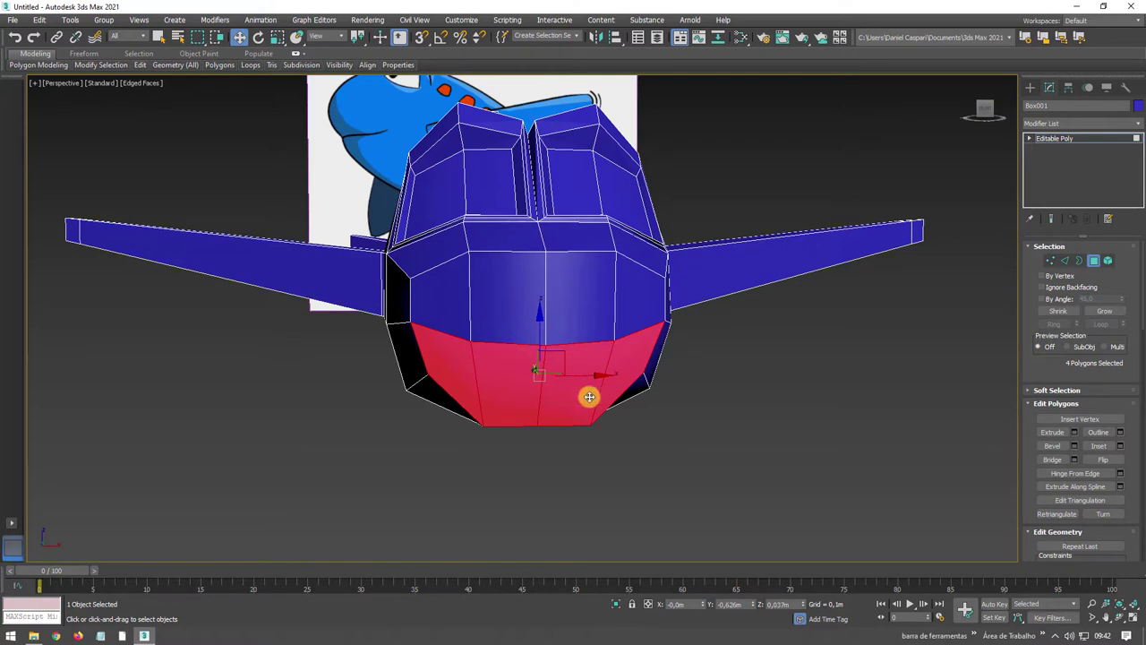
pyautogui.keyDown('alt'); pyautogui.moveTo(589, 396); pyautogui.dragTo(767, 369, button='middle'); pyautogui.keyUp('alt')
pyautogui.click(1099, 446)
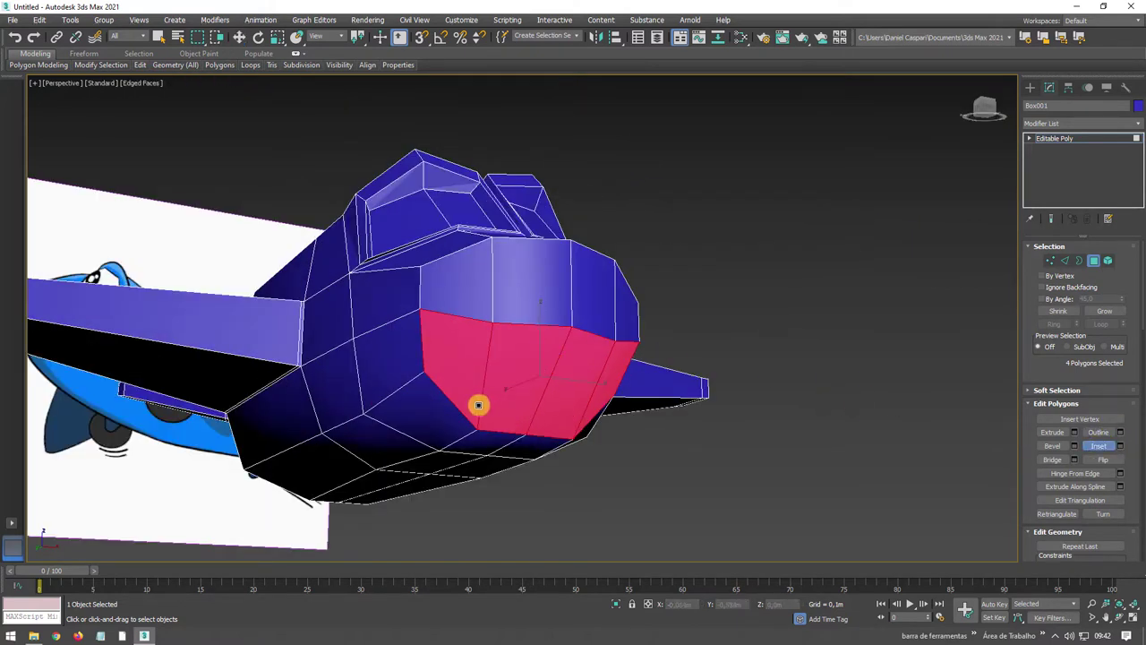
pyautogui.moveTo(478, 405); pyautogui.dragTo(519, 383)
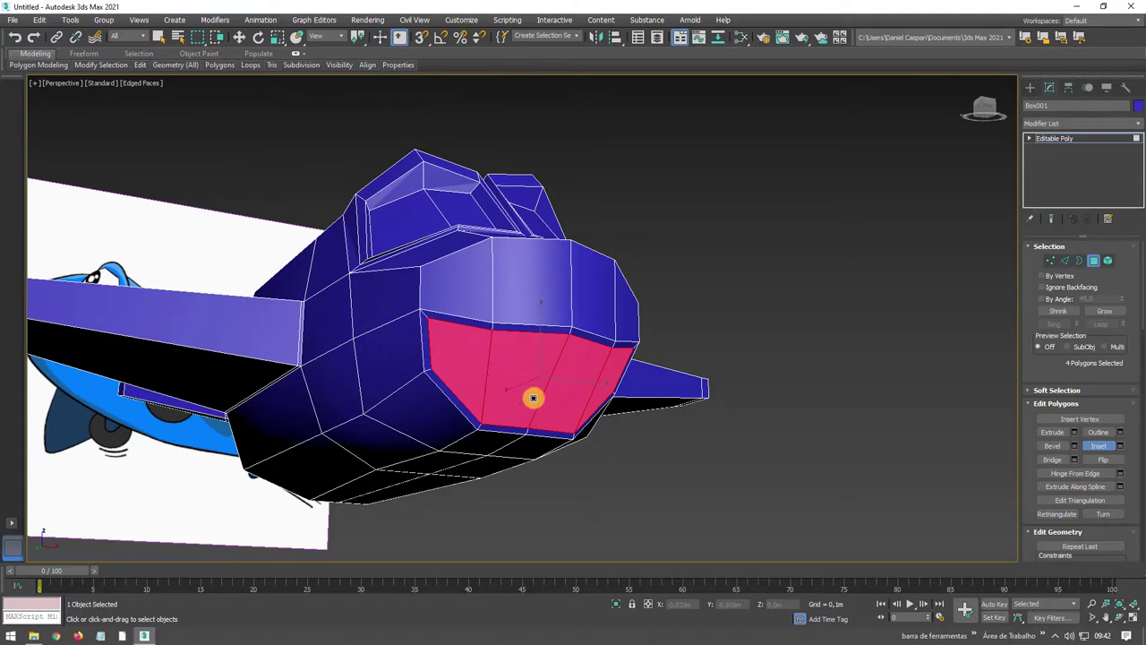
pyautogui.click(1052, 431)
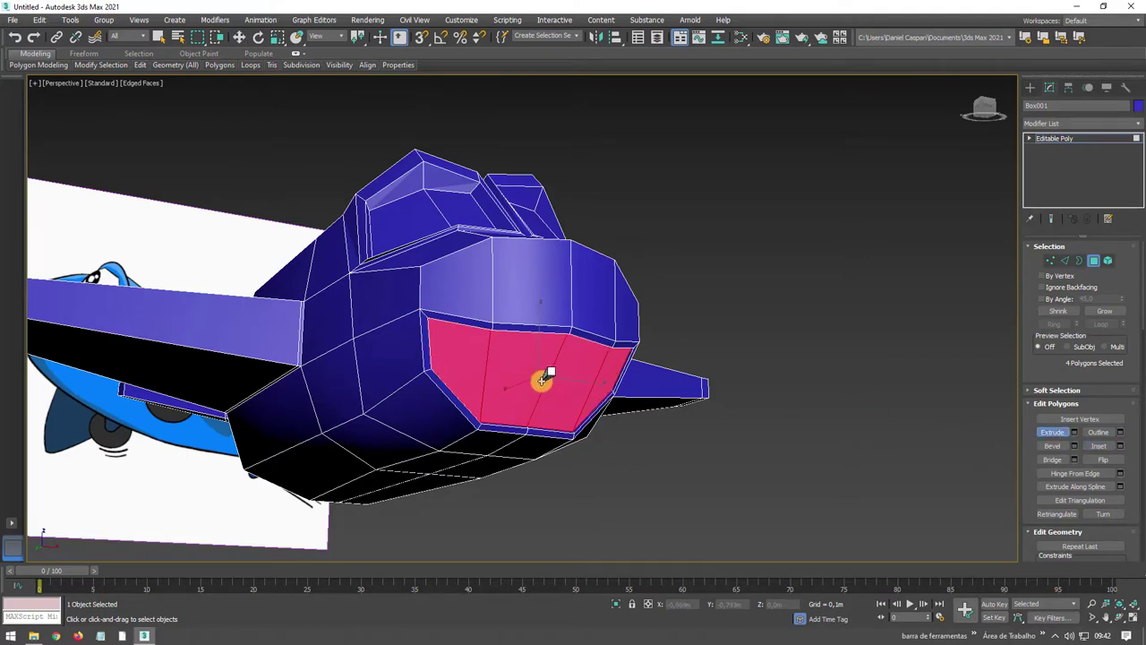
pyautogui.keyDown('alt'); pyautogui.moveTo(537, 389); pyautogui.dragTo(545, 366, button='middle'); pyautogui.keyUp('alt')
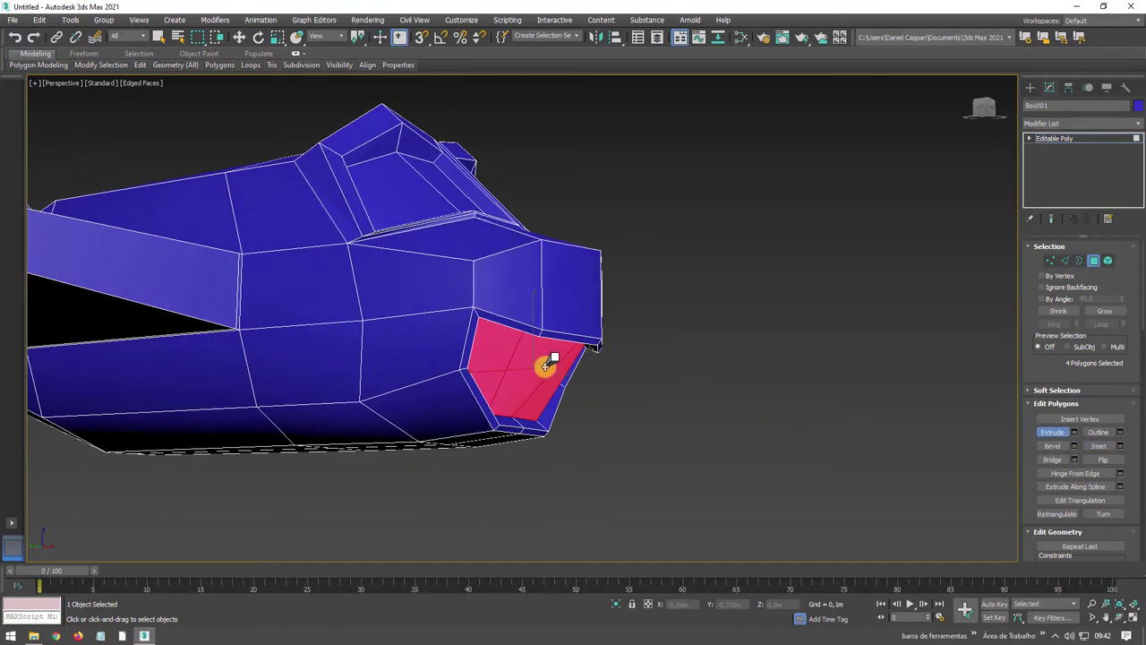
pyautogui.press('w')
pyautogui.moveTo(519, 350); pyautogui.dragTo(516, 349)
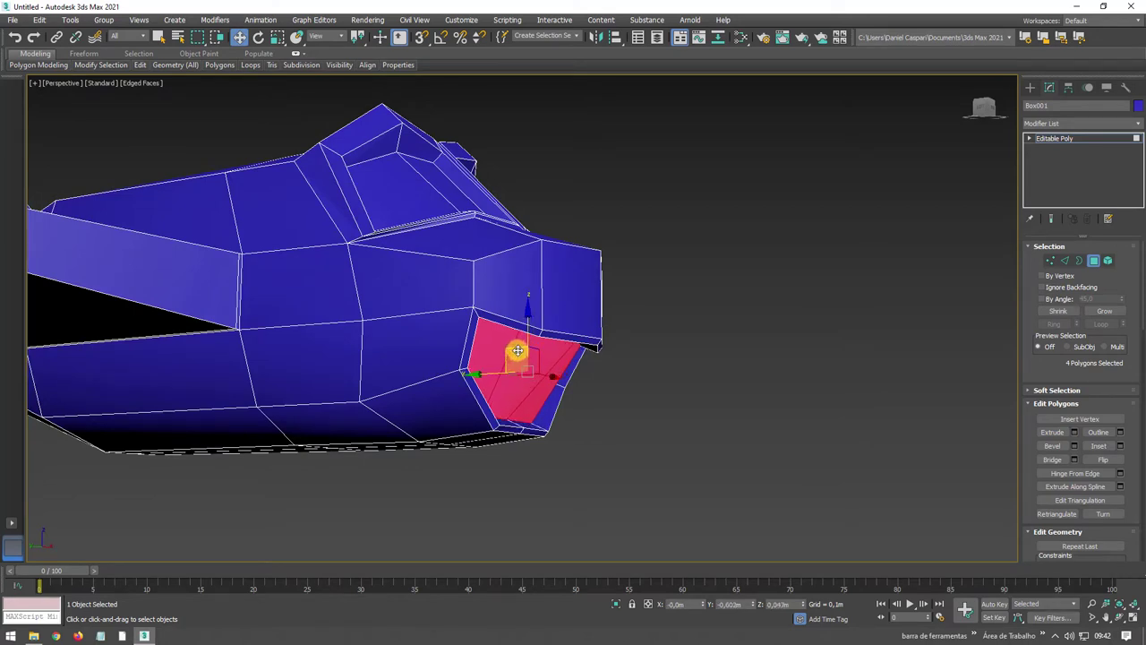
# Step: Extrude the red faces, scale them much thinner and push them back into the fuselage
pyautogui.click(1054, 432)
pyautogui.keyDown('alt'); pyautogui.moveTo(534, 374); pyautogui.dragTo(545, 384, button='middle'); pyautogui.keyUp('alt')
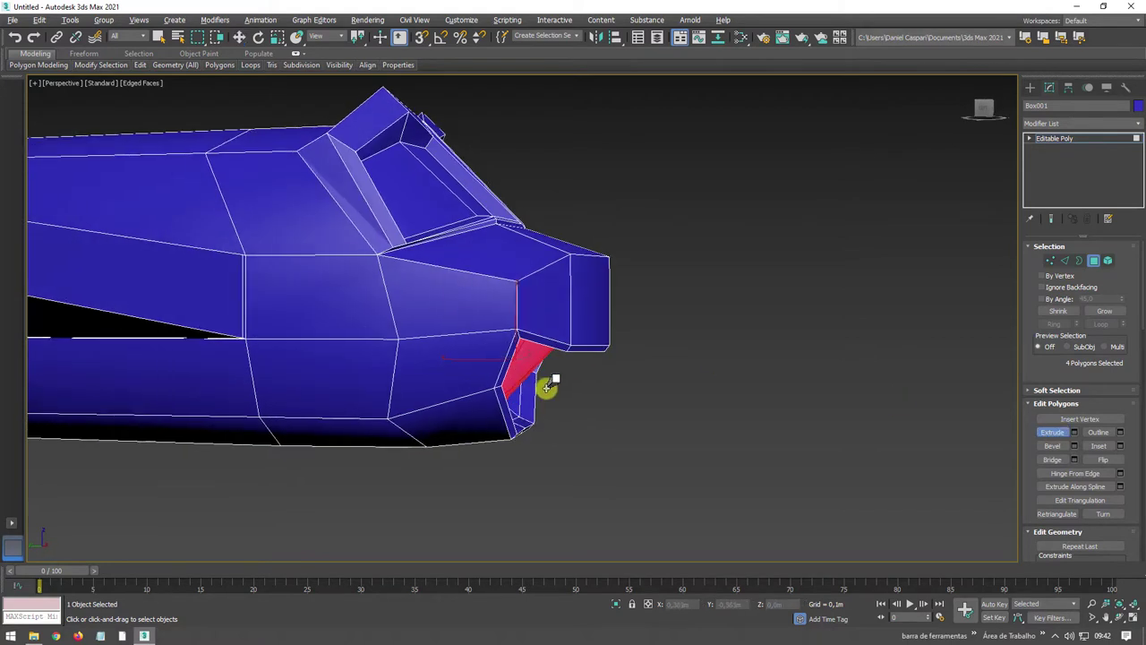
pyautogui.press('F3')
pyautogui.moveTo(543, 377); pyautogui.dragTo(579, 389)
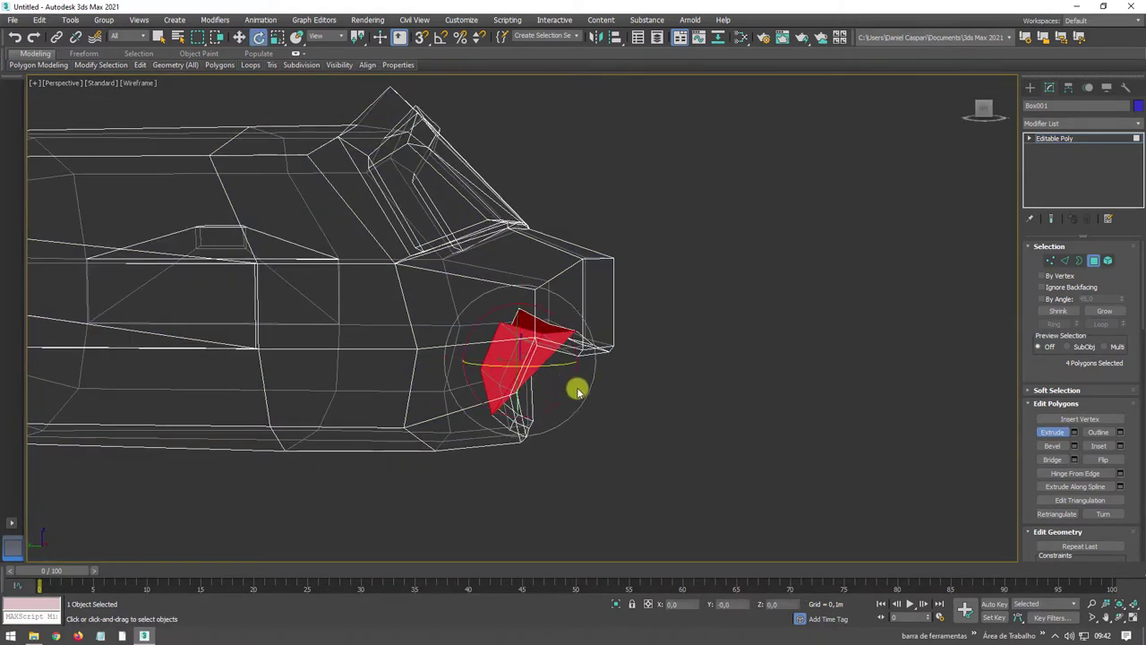
pyautogui.press('r')
pyautogui.moveTo(504, 355); pyautogui.dragTo(230, 352)
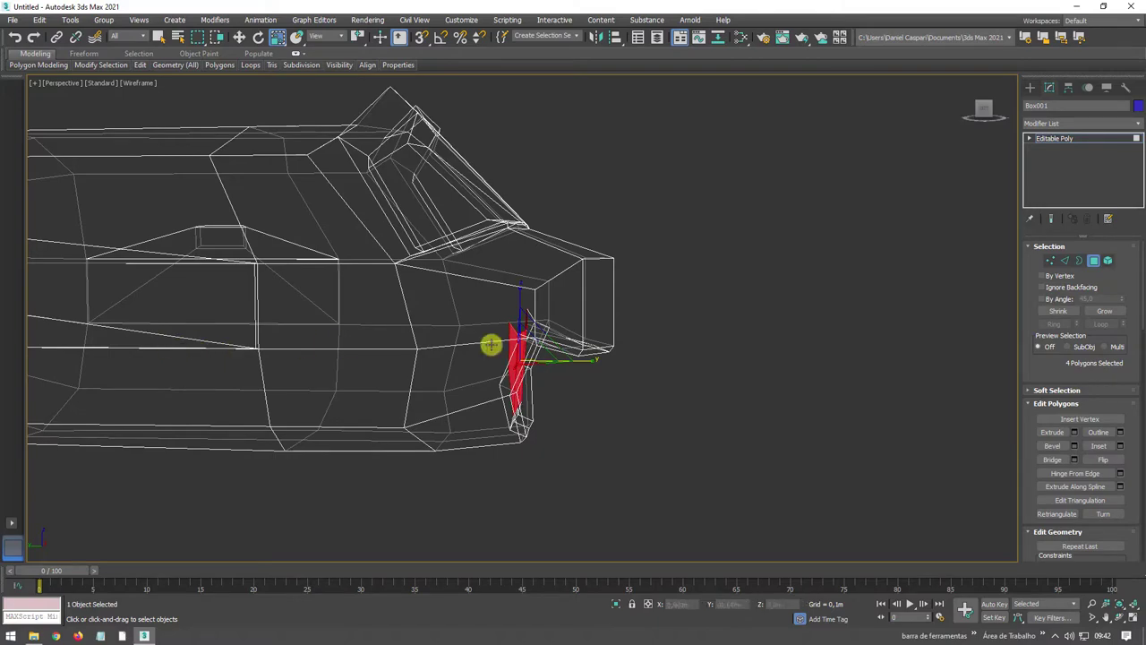
pyautogui.press('w')
pyautogui.moveTo(496, 336); pyautogui.dragTo(422, 325)
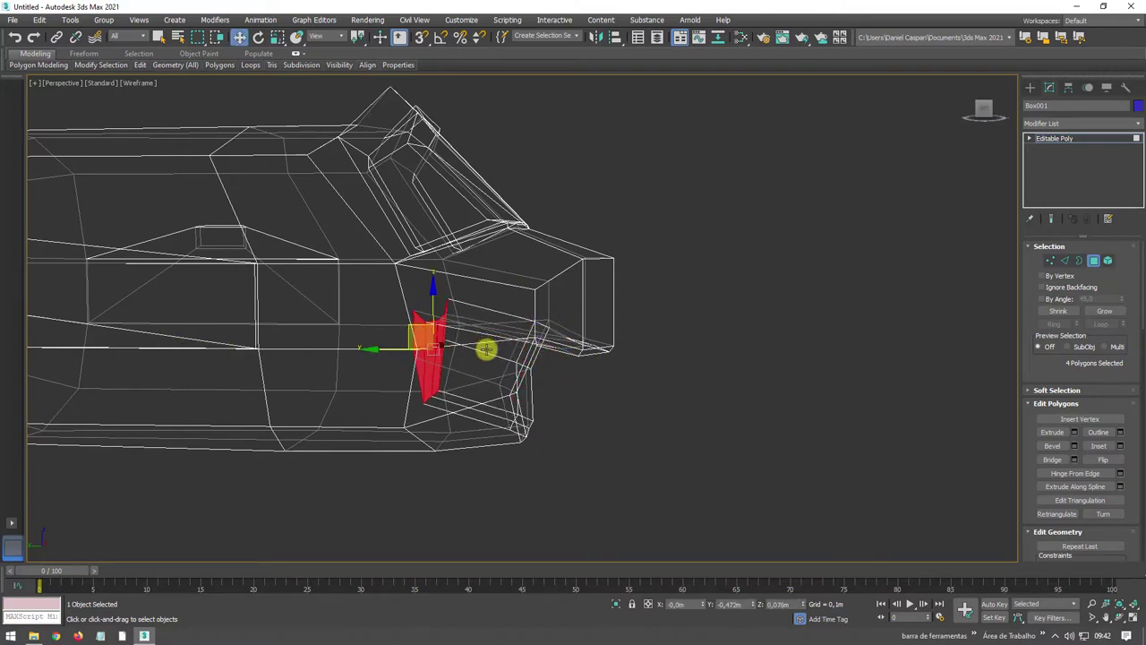
pyautogui.moveTo(487, 350)
pyautogui.keyDown('alt'); pyautogui.mouseDown(button='middle')
pyautogui.moveTo(389, 328)
pyautogui.moveTo(499, 348)
pyautogui.mouseUp(button='middle'); pyautogui.keyUp('alt')
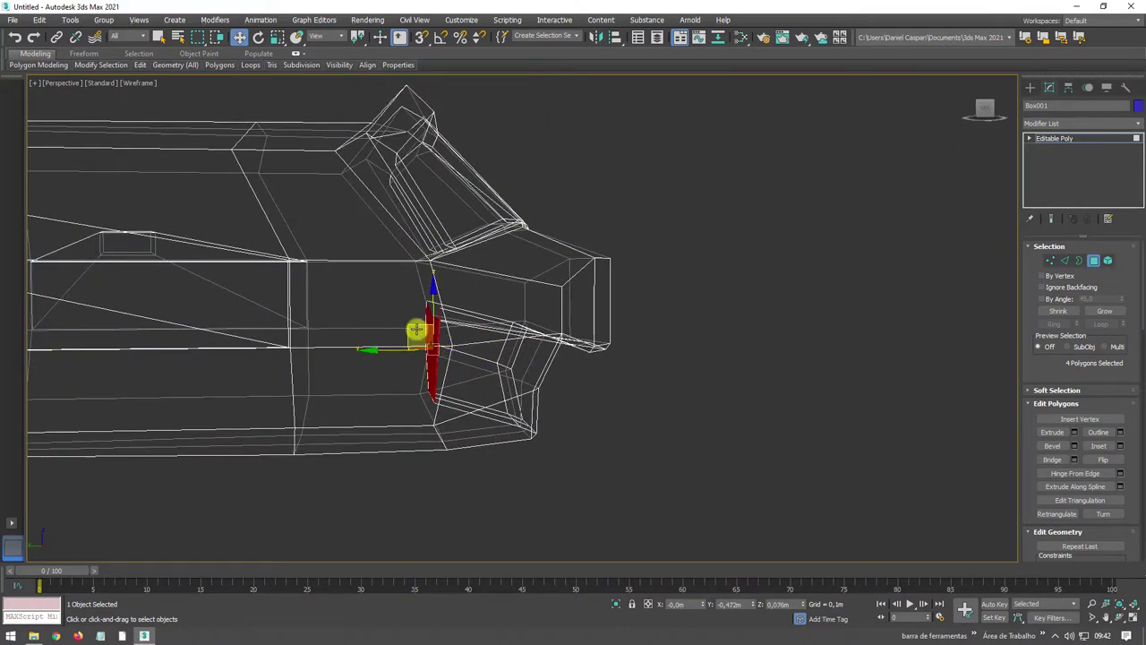
pyautogui.moveTo(415, 333); pyautogui.dragTo(394, 333)
# Step: Select three window-socket edges and scale them slightly
pyautogui.click(1066, 260)
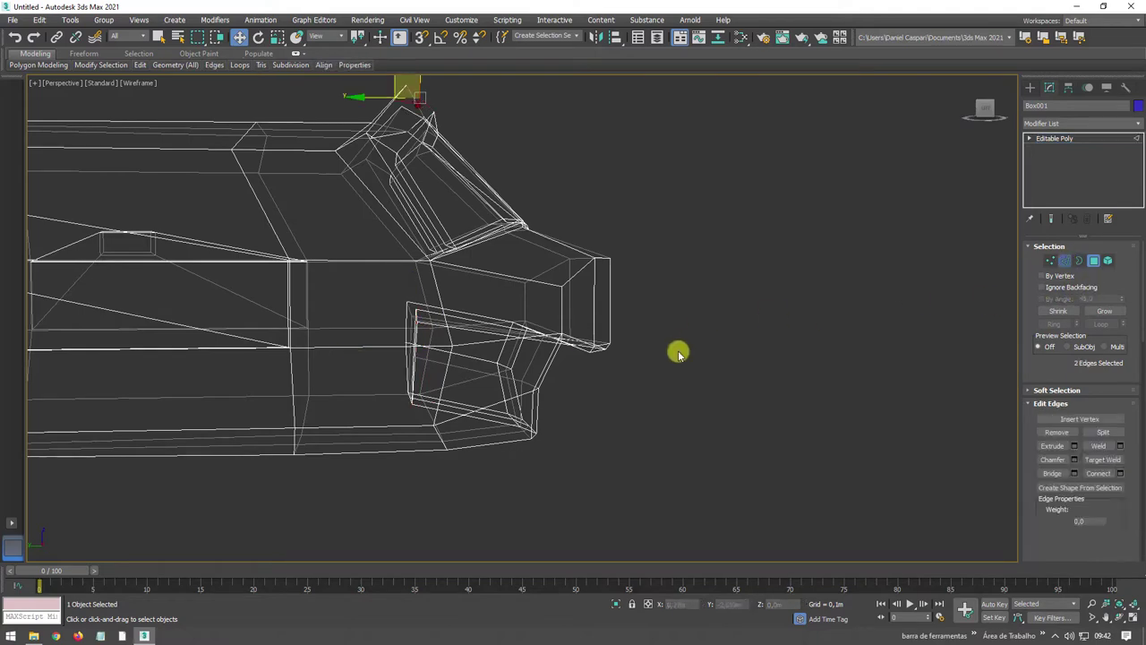
pyautogui.keyDown('alt'); pyautogui.moveTo(678, 350); pyautogui.dragTo(443, 350, button='middle'); pyautogui.keyUp('alt')
pyautogui.click(409, 348)
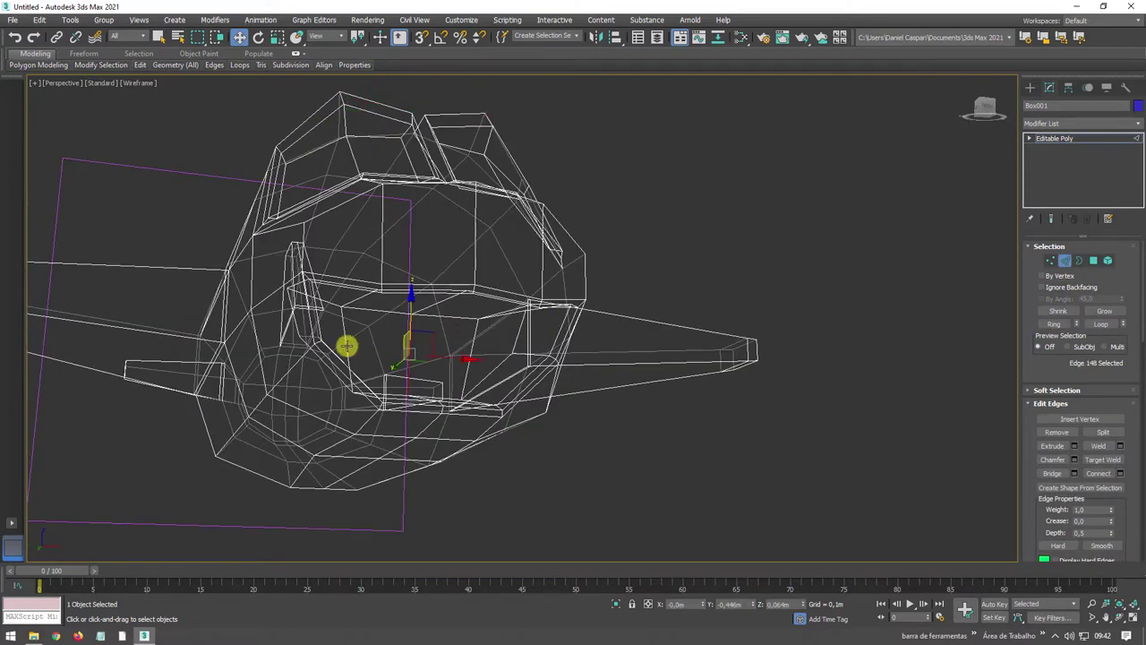
pyautogui.keyDown('ctrl'); pyautogui.click(347, 346); pyautogui.keyUp('ctrl')
pyautogui.keyDown('ctrl'); pyautogui.click(469, 361); pyautogui.keyUp('ctrl')
pyautogui.moveTo(469, 361)
pyautogui.keyDown('alt'); pyautogui.mouseDown(button='middle')
pyautogui.moveTo(366, 325)
pyautogui.moveTo(461, 350)
pyautogui.moveTo(446, 335)
pyautogui.moveTo(430, 363)
pyautogui.mouseUp(button='middle'); pyautogui.keyUp('alt')
pyautogui.press('r')
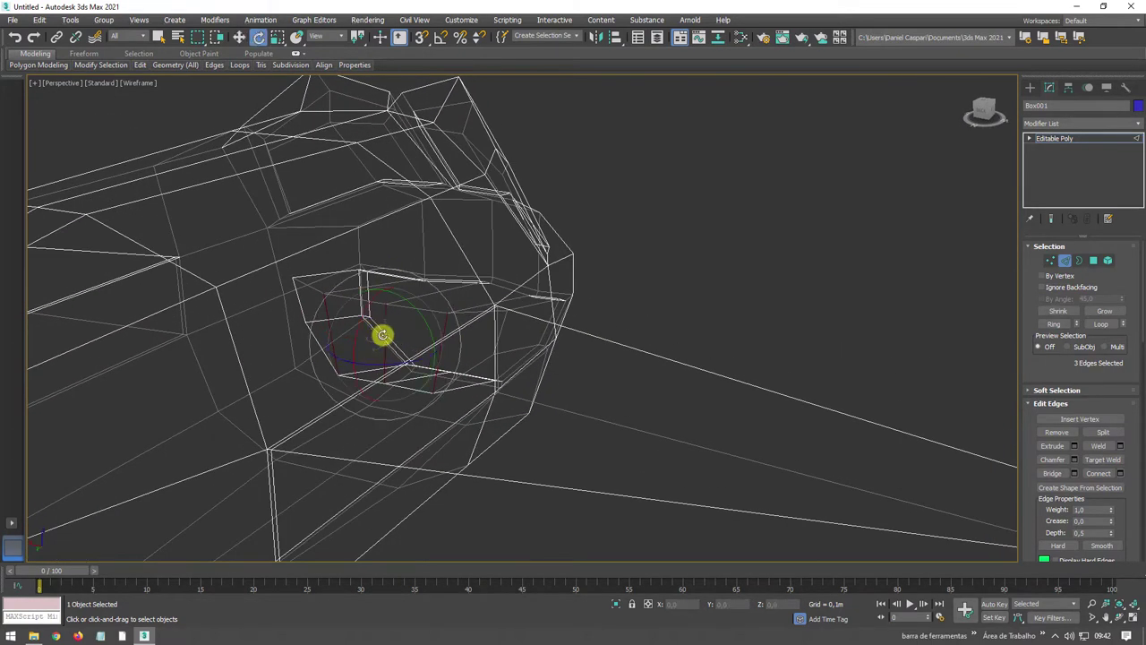
pyautogui.moveTo(388, 328); pyautogui.dragTo(387, 323)
pyautogui.click(386, 325)
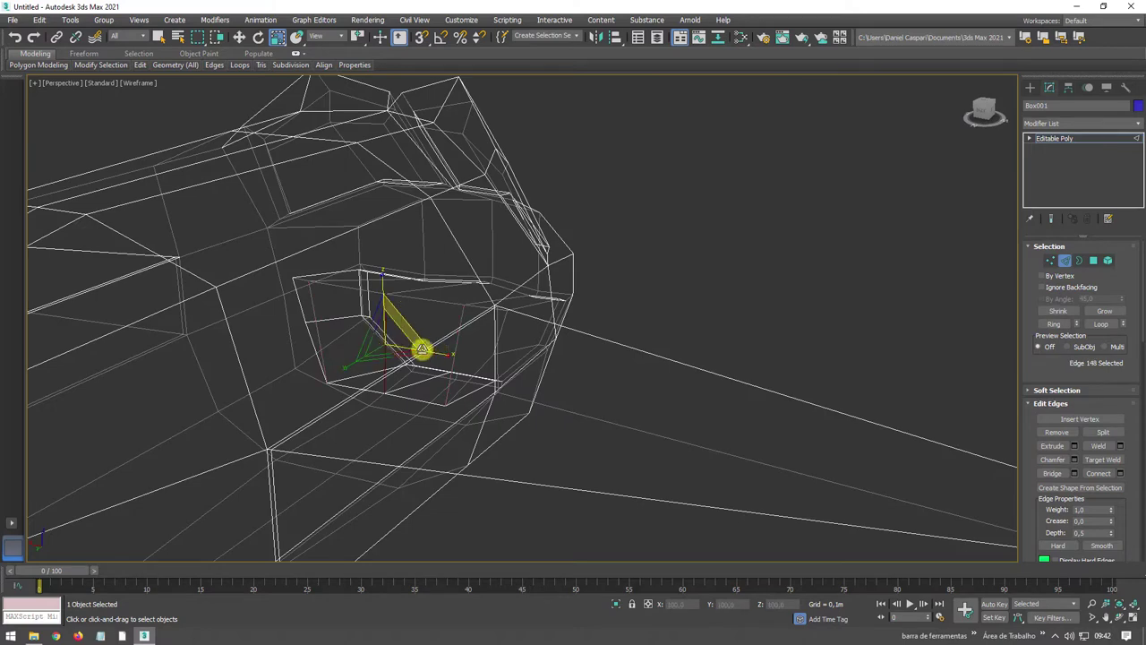
pyautogui.moveTo(389, 325)
pyautogui.keyDown('alt'); pyautogui.mouseDown(button='middle')
pyautogui.moveTo(453, 346)
pyautogui.moveTo(388, 328)
pyautogui.mouseUp(button='middle'); pyautogui.keyUp('alt')
pyautogui.press('w')
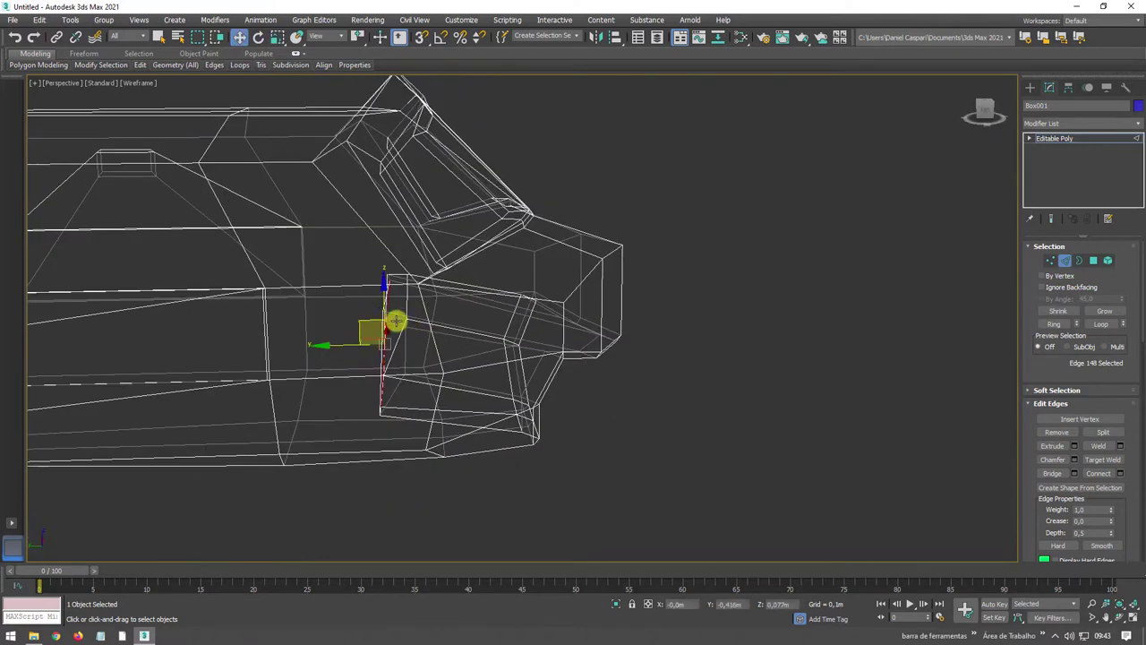
# Step: Switch to Edged Faces shading and orbit around the plane beside its reference image
pyautogui.moveTo(317, 310)
pyautogui.keyDown('alt'); pyautogui.mouseDown(button='middle')
pyautogui.moveTo(581, 307)
pyautogui.moveTo(838, 202)
pyautogui.mouseUp(button='middle'); pyautogui.keyUp('alt')
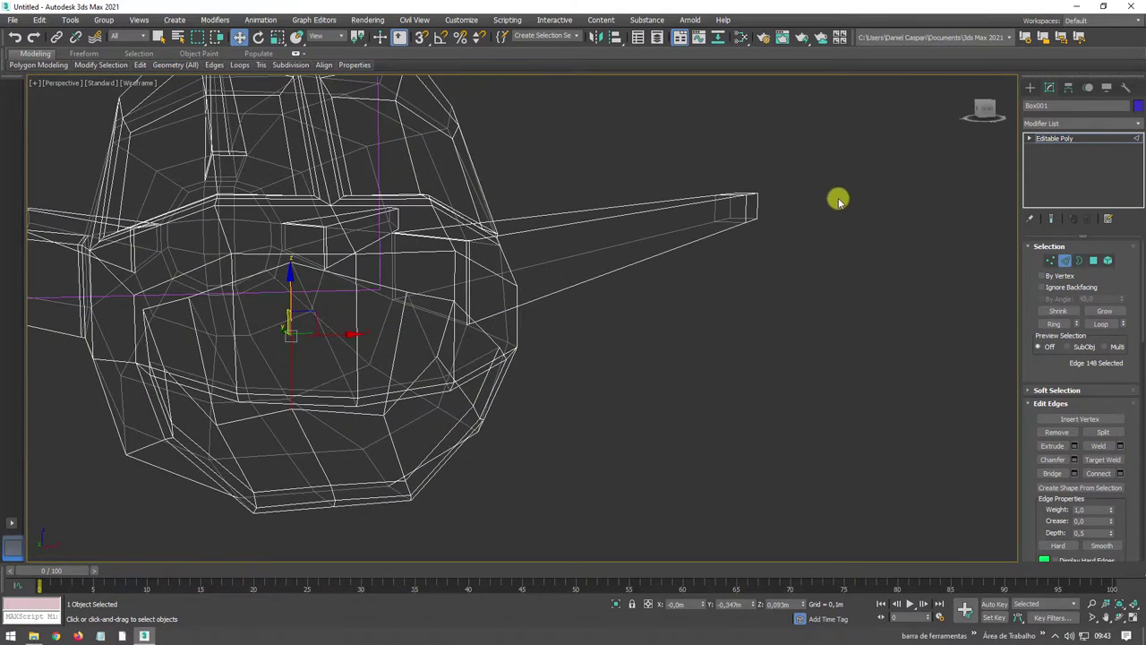
pyautogui.press('F3')
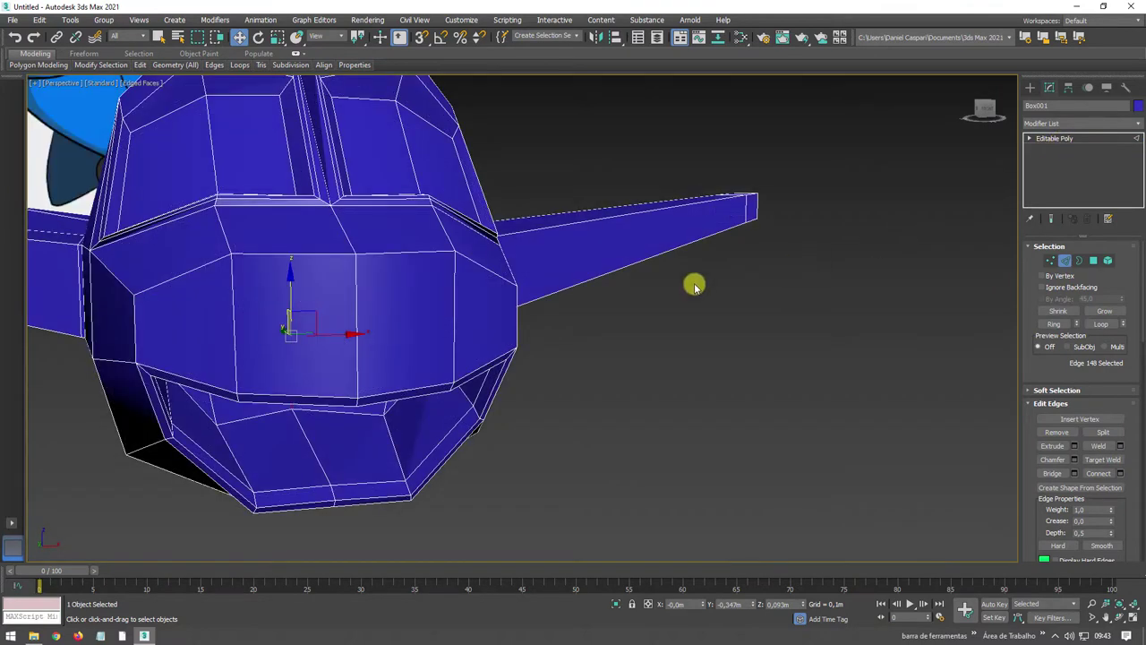
pyautogui.scroll(-5, 693, 281)
pyautogui.moveTo(693, 282)
pyautogui.keyDown('alt'); pyautogui.mouseDown(button='middle')
pyautogui.moveTo(617, 333)
pyautogui.moveTo(529, 320)
pyautogui.moveTo(573, 298)
pyautogui.moveTo(642, 338)
pyautogui.moveTo(607, 376)
pyautogui.moveTo(576, 332)
pyautogui.moveTo(584, 350)
pyautogui.mouseUp(button='middle'); pyautogui.keyUp('alt')
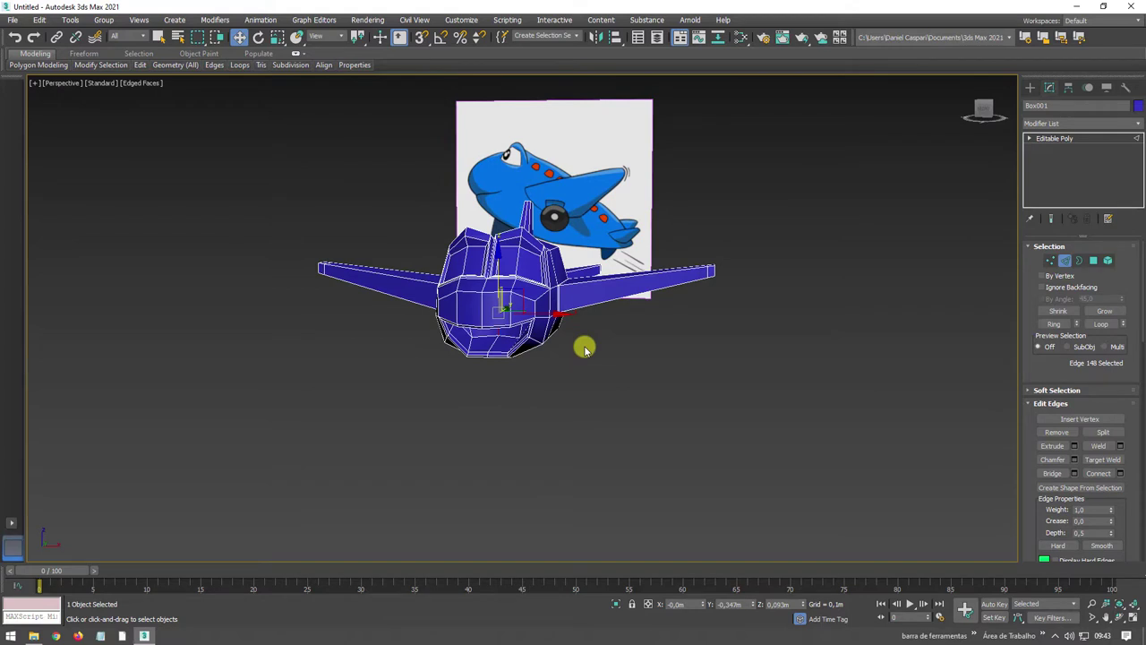
pyautogui.keyDown('alt'); pyautogui.moveTo(552, 331); pyautogui.dragTo(597, 327, button='middle'); pyautogui.keyUp('alt')
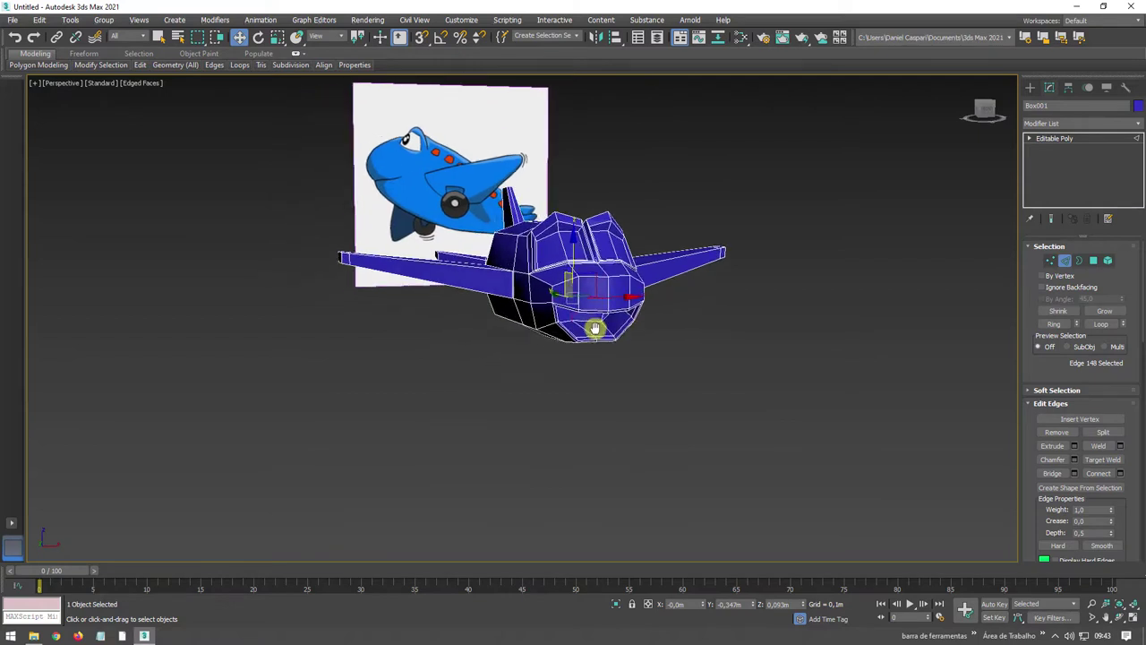
pyautogui.scroll(4, 579, 282)
pyautogui.scroll(3, 576, 287)
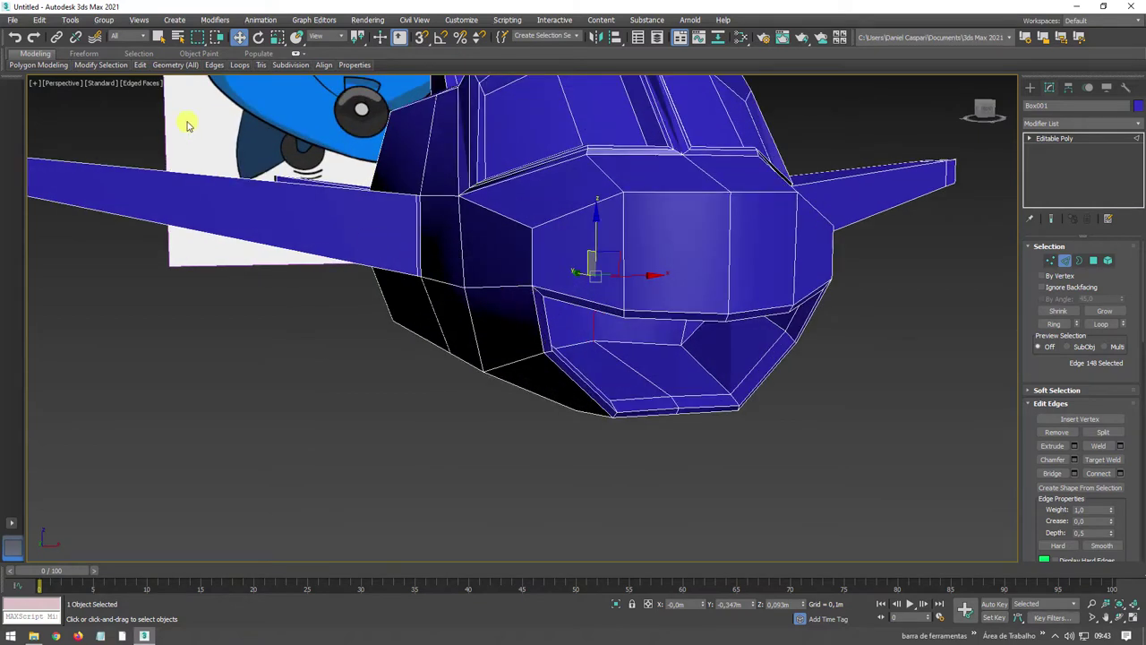
# Step: With the Freeform Paint Deform Shift brush, push the lower nose vertices into a rounder shape
pyautogui.click(79, 55)
pyautogui.click(64, 69)
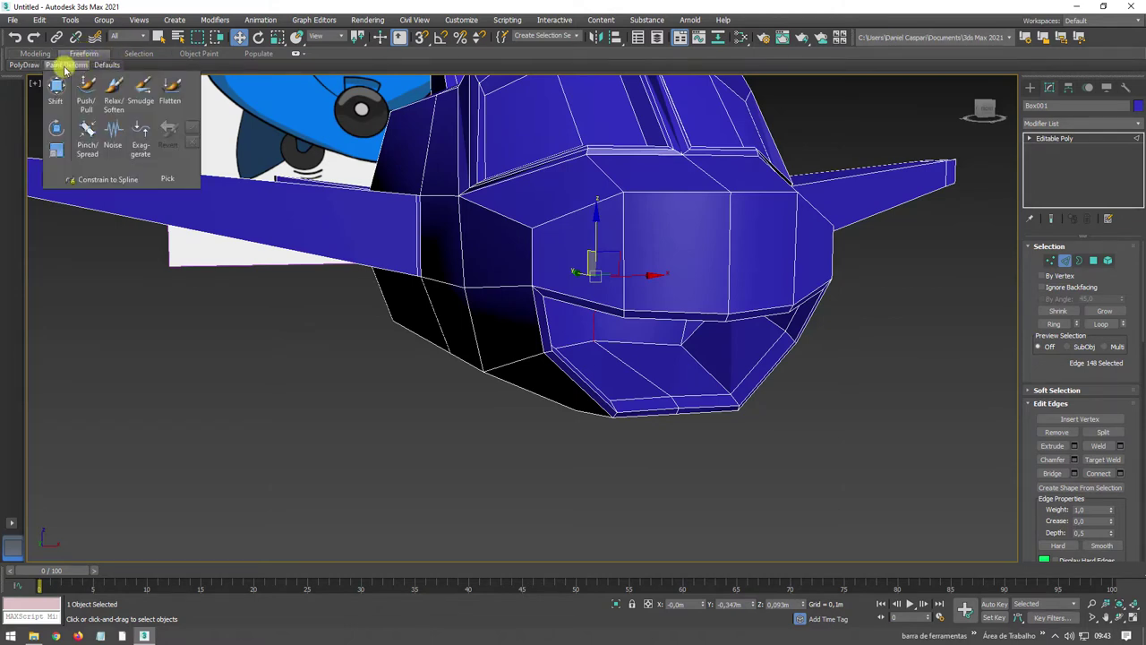
pyautogui.click(58, 104)
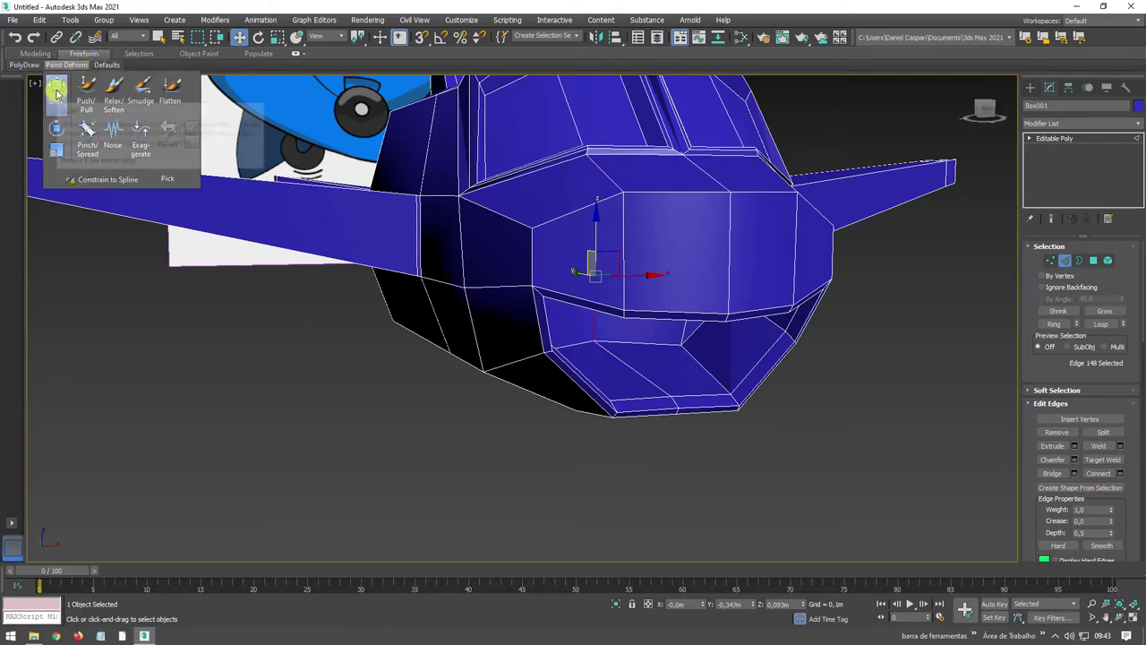
pyautogui.press('z')
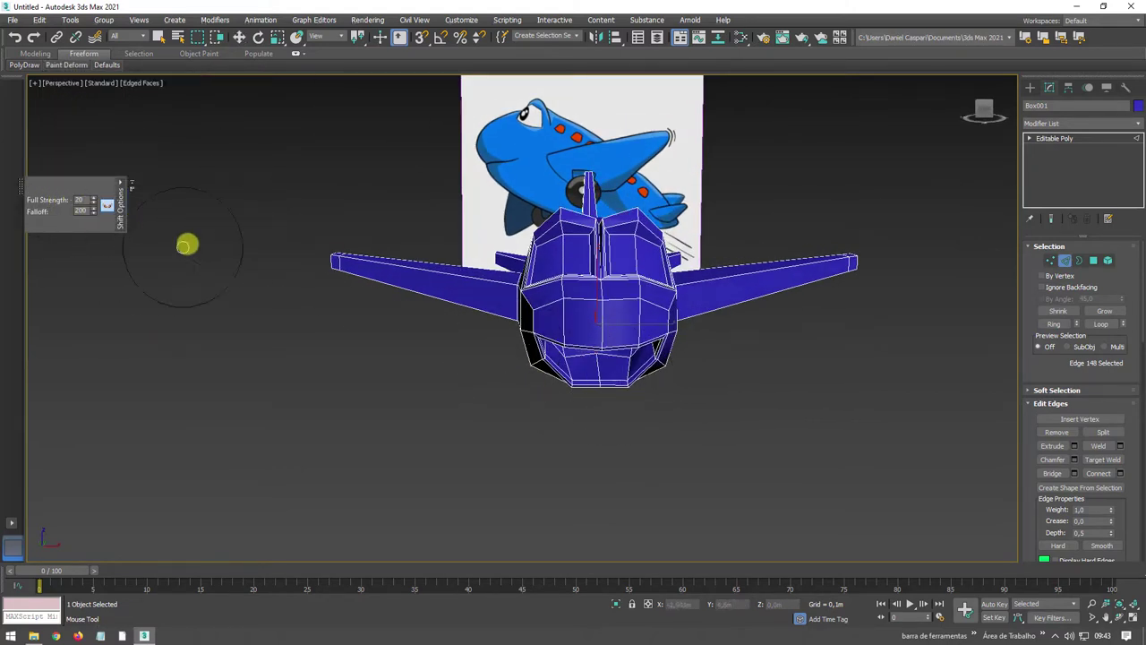
pyautogui.moveTo(555, 394); pyautogui.dragTo(514, 347)
pyautogui.moveTo(514, 347)
pyautogui.keyDown('alt'); pyautogui.mouseDown(button='middle')
pyautogui.moveTo(261, 310)
pyautogui.moveTo(186, 202)
pyautogui.mouseUp(button='middle'); pyautogui.keyUp('alt')
pyautogui.click(122, 221)
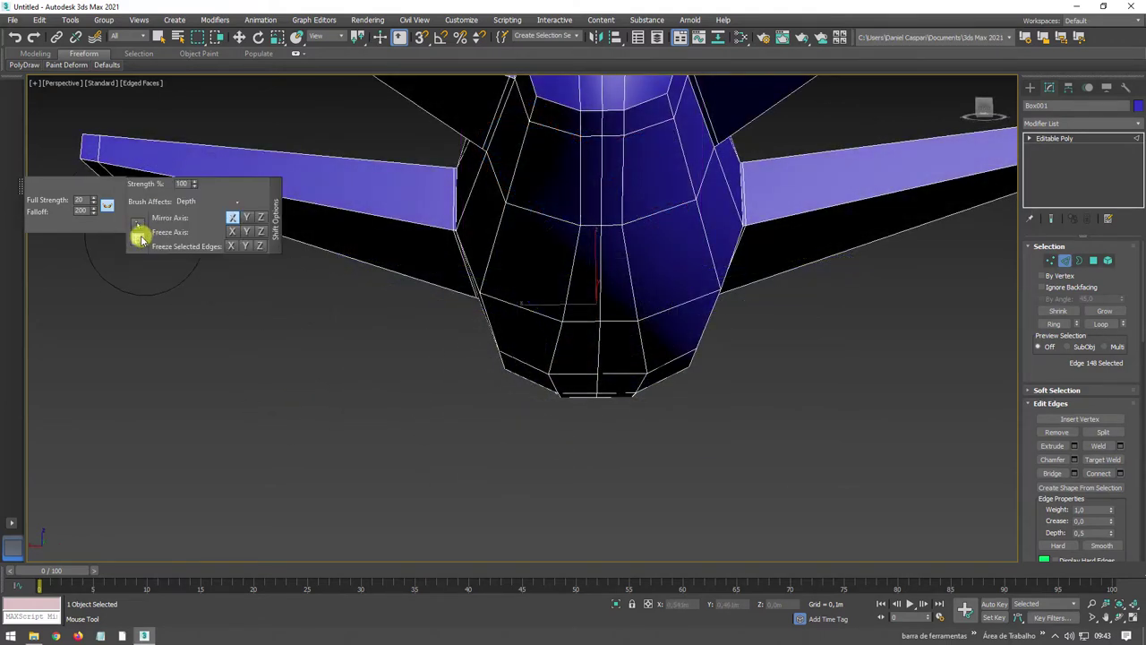
pyautogui.moveTo(601, 379); pyautogui.dragTo(601, 391)
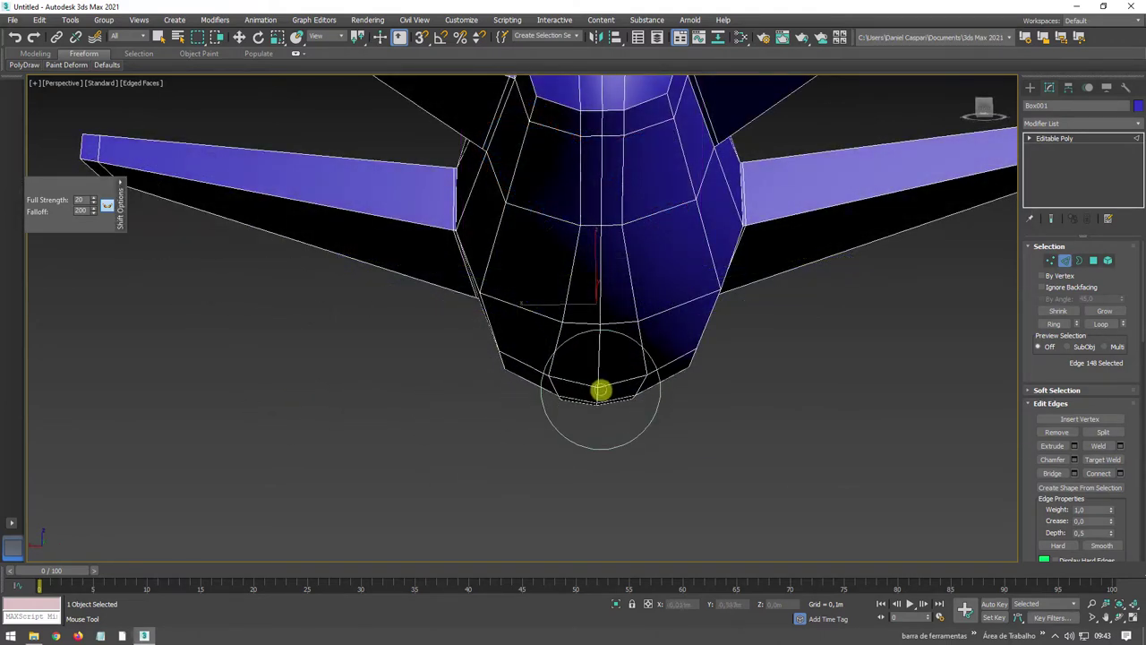
pyautogui.moveTo(598, 327); pyautogui.dragTo(561, 328)
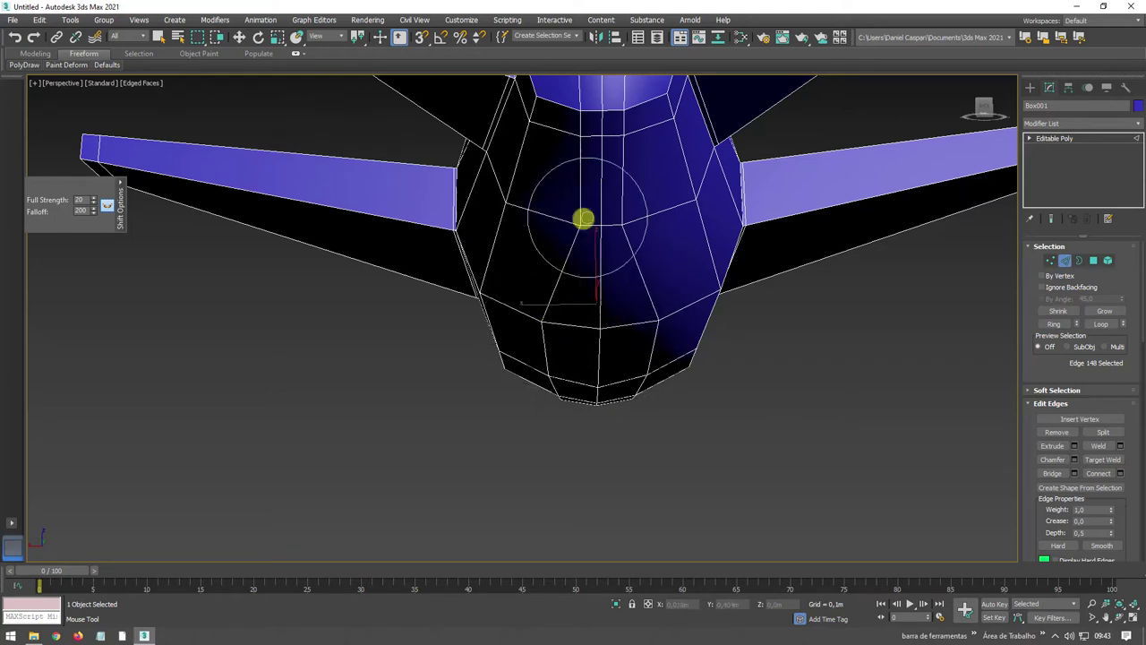
# Step: Keep reshaping the lower-left side of the nose surface toward the left
pyautogui.scroll(-5, 737, 346)
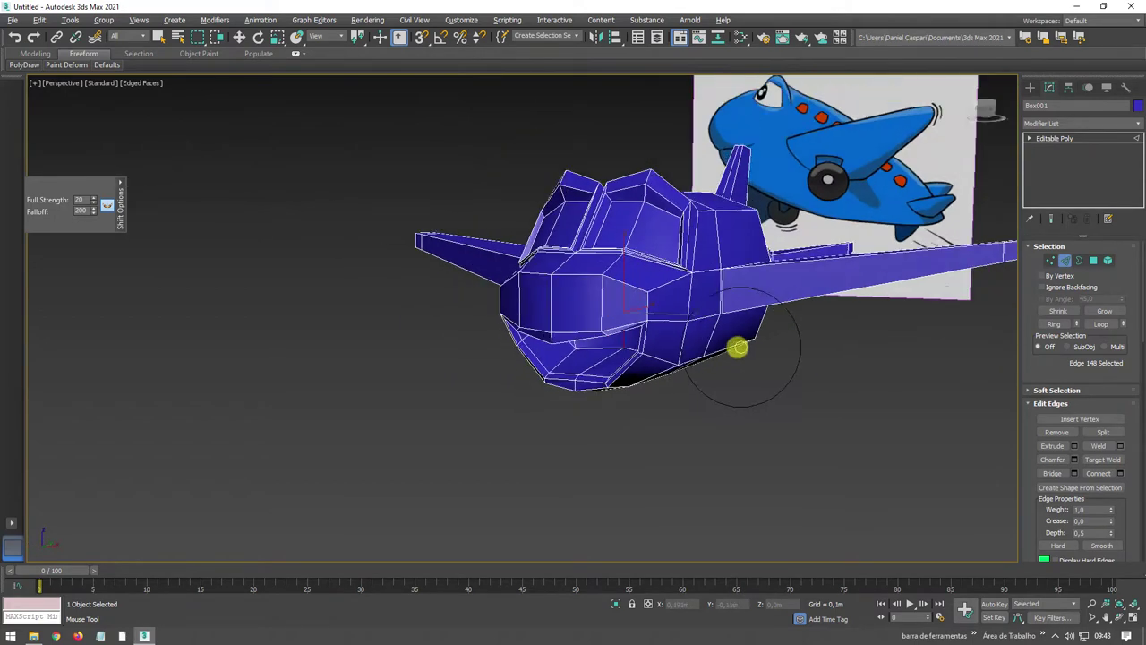
pyautogui.keyDown('alt'); pyautogui.moveTo(737, 346); pyautogui.dragTo(754, 351, button='middle'); pyautogui.keyUp('alt')
pyautogui.scroll(6, 754, 351)
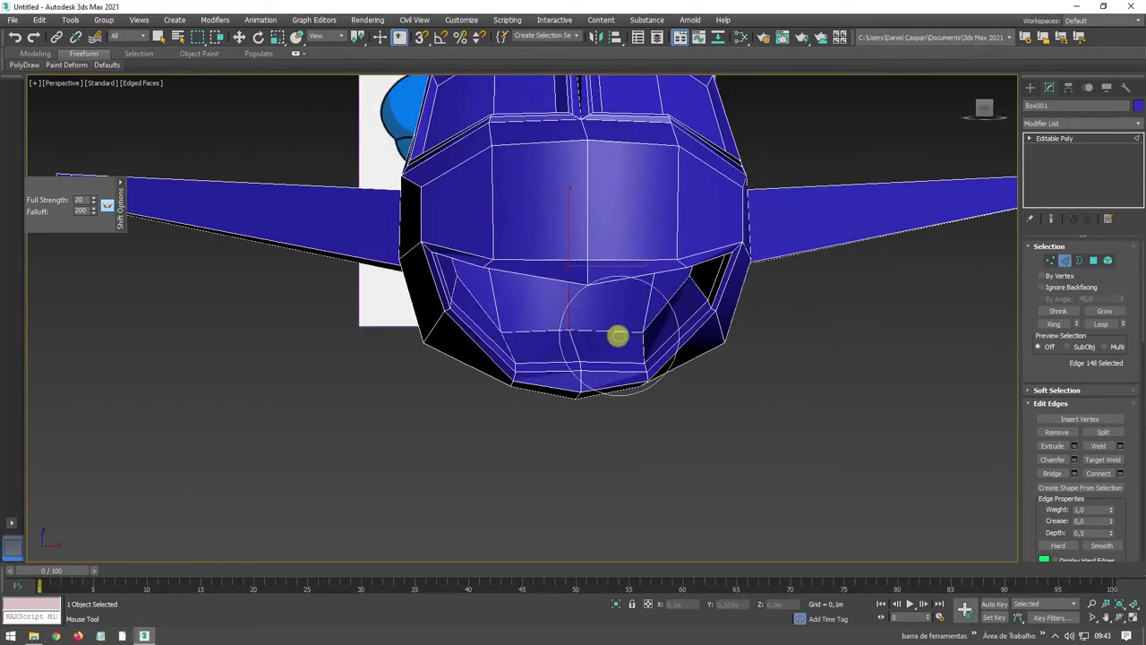
pyautogui.moveTo(570, 344); pyautogui.dragTo(498, 351)
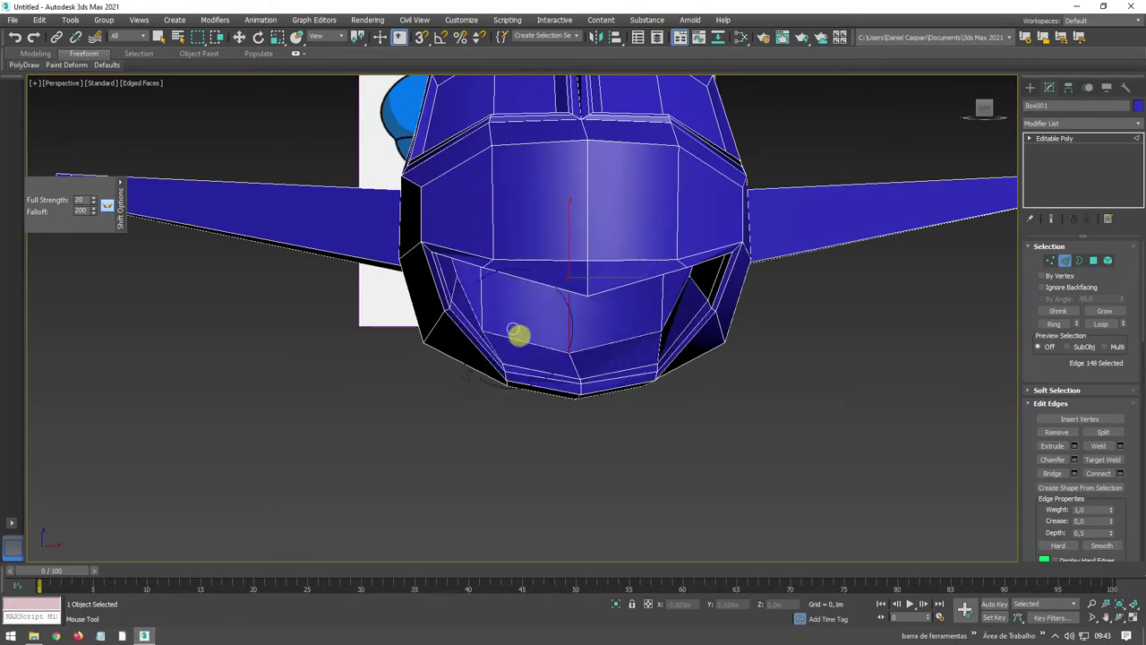
pyautogui.moveTo(498, 351); pyautogui.dragTo(537, 335)
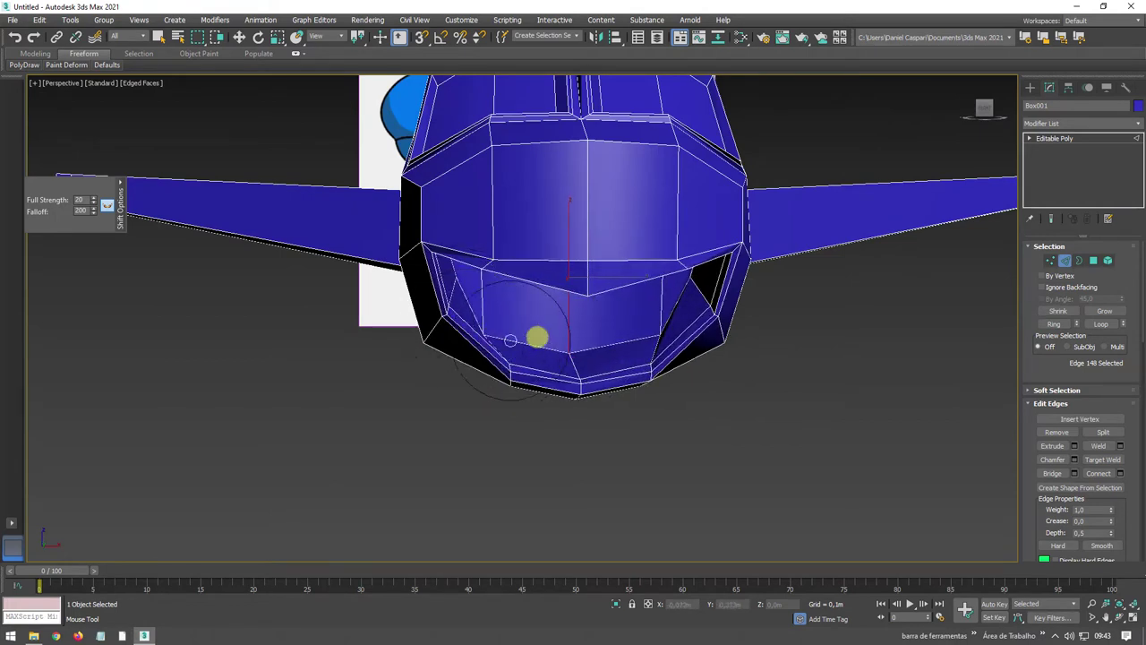
pyautogui.keyDown('alt'); pyautogui.moveTo(537, 335); pyautogui.dragTo(586, 263, button='middle'); pyautogui.keyUp('alt')
pyautogui.moveTo(587, 263); pyautogui.dragTo(484, 238)
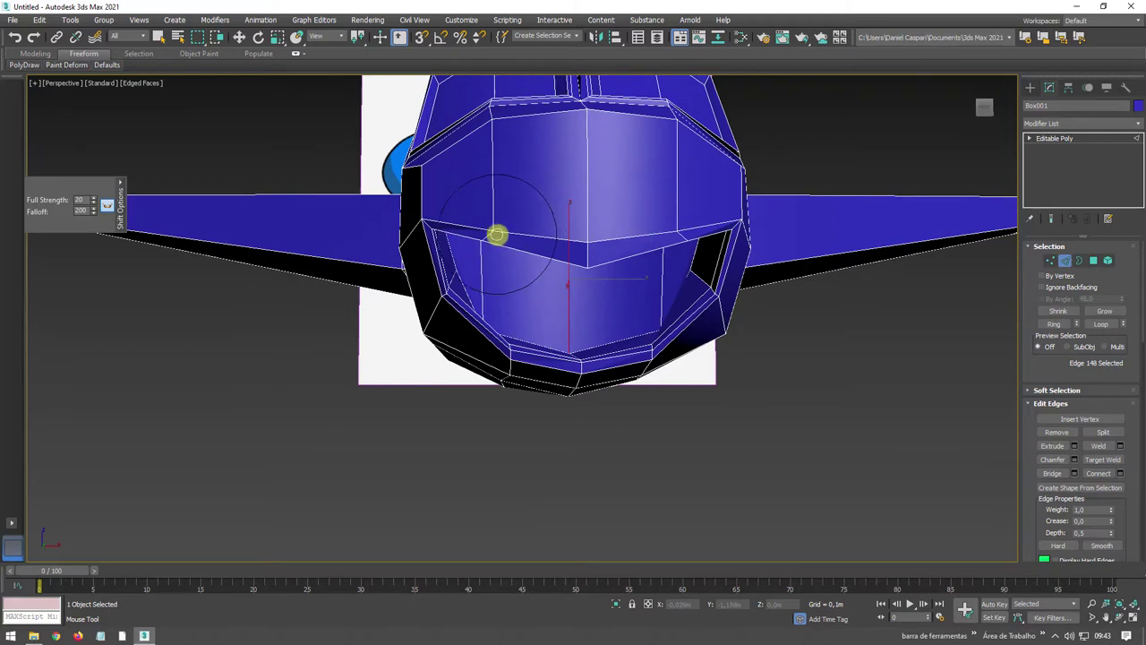
# Step: Reshape the rim at the top of the nose and the lower nose, then return to Move
pyautogui.moveTo(484, 238)
pyautogui.keyDown('alt'); pyautogui.mouseDown(button='middle')
pyautogui.moveTo(476, 187)
pyautogui.moveTo(505, 142)
pyautogui.moveTo(478, 89)
pyautogui.moveTo(474, 238)
pyautogui.moveTo(474, 174)
pyautogui.mouseUp(button='middle'); pyautogui.keyUp('alt')
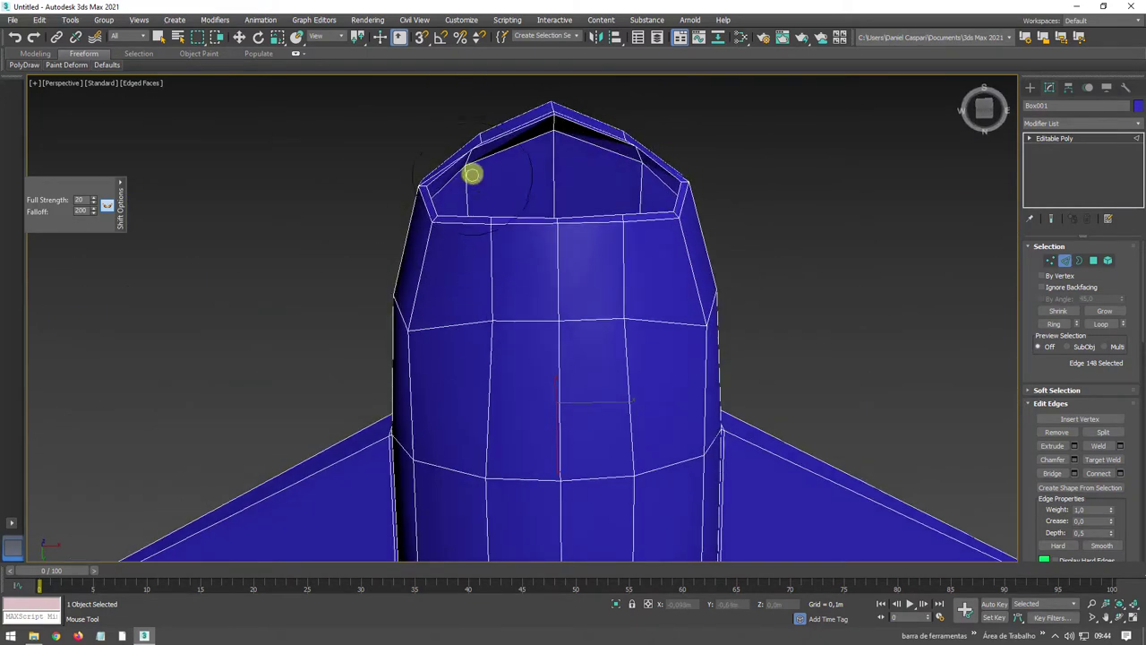
pyautogui.moveTo(474, 173)
pyautogui.mouseDown()
pyautogui.moveTo(496, 178)
pyautogui.moveTo(496, 151)
pyautogui.moveTo(471, 149)
pyautogui.moveTo(498, 143)
pyautogui.moveTo(469, 128)
pyautogui.moveTo(479, 161)
pyautogui.moveTo(474, 136)
pyautogui.moveTo(532, 141)
pyautogui.mouseUp()
pyautogui.moveTo(532, 140)
pyautogui.keyDown('alt'); pyautogui.mouseDown(button='middle')
pyautogui.moveTo(576, 159)
pyautogui.moveTo(663, 281)
pyautogui.moveTo(740, 335)
pyautogui.moveTo(758, 284)
pyautogui.moveTo(545, 294)
pyautogui.moveTo(599, 368)
pyautogui.moveTo(597, 417)
pyautogui.mouseUp(button='middle'); pyautogui.keyUp('alt')
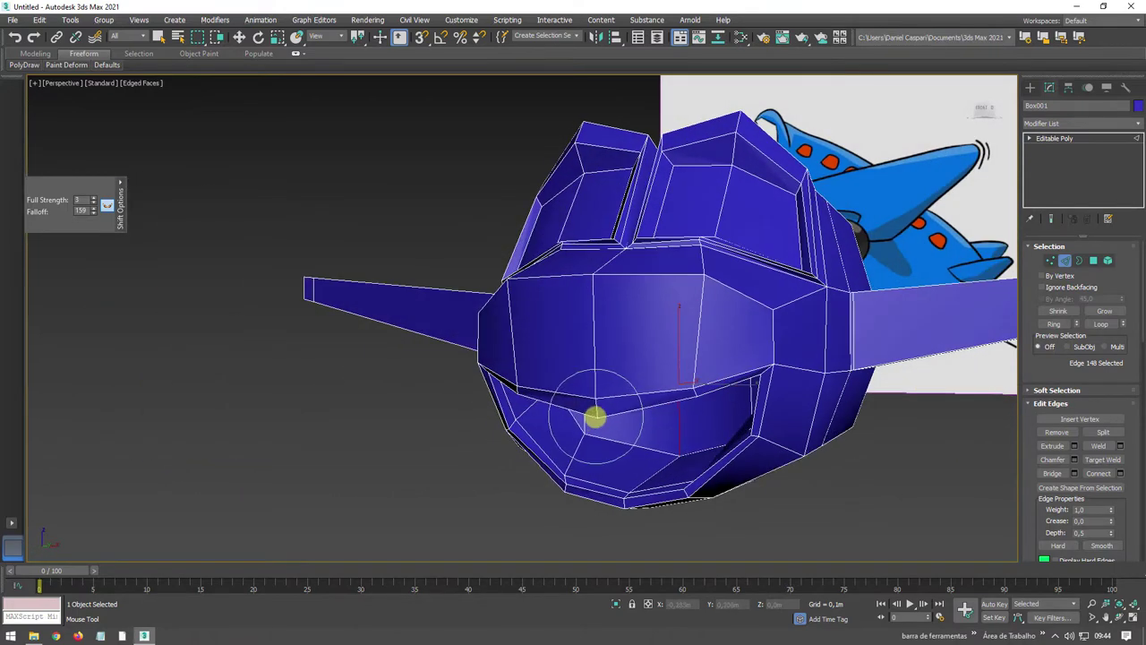
pyautogui.moveTo(595, 417)
pyautogui.mouseDown()
pyautogui.moveTo(522, 400)
pyautogui.moveTo(547, 391)
pyautogui.moveTo(516, 402)
pyautogui.moveTo(598, 407)
pyautogui.moveTo(699, 387)
pyautogui.mouseUp()
pyautogui.scroll(-3, 594, 411)
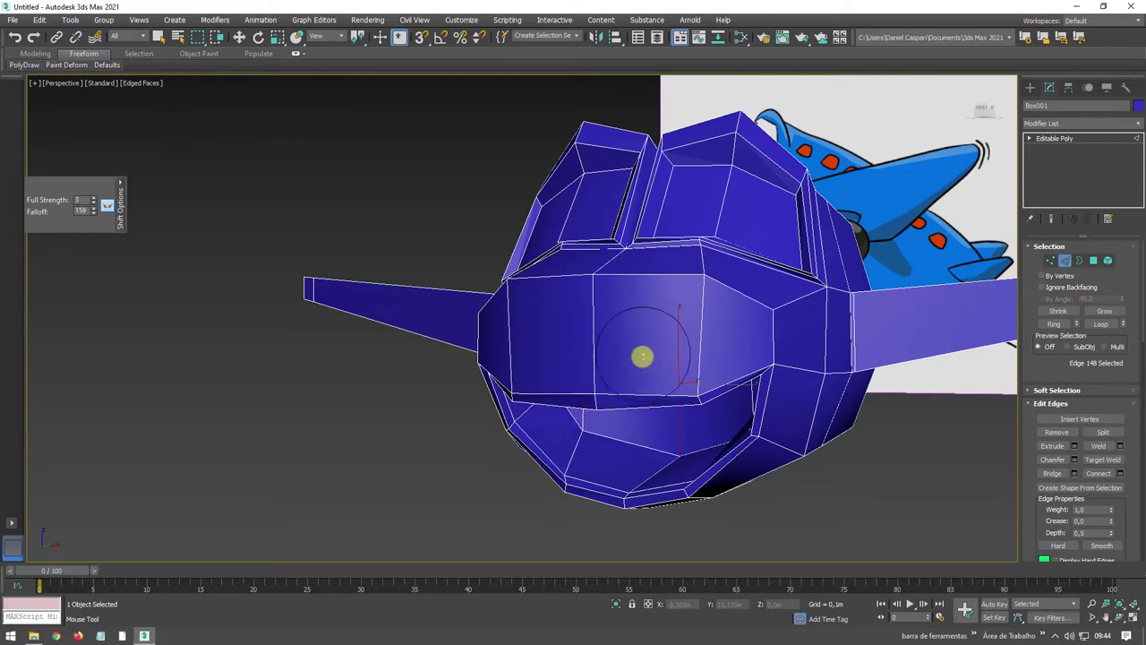
pyautogui.moveTo(642, 356)
pyautogui.keyDown('alt'); pyautogui.mouseDown(button='middle')
pyautogui.moveTo(671, 358)
pyautogui.moveTo(696, 386)
pyautogui.moveTo(635, 332)
pyautogui.moveTo(615, 215)
pyautogui.mouseUp(button='middle'); pyautogui.keyUp('alt')
pyautogui.press('w')
pyautogui.moveTo(656, 259)
pyautogui.keyDown('alt'); pyautogui.mouseDown(button='middle')
pyautogui.moveTo(397, 281)
pyautogui.moveTo(583, 340)
pyautogui.moveTo(538, 341)
pyautogui.moveTo(607, 335)
pyautogui.mouseUp(button='middle'); pyautogui.keyUp('alt')
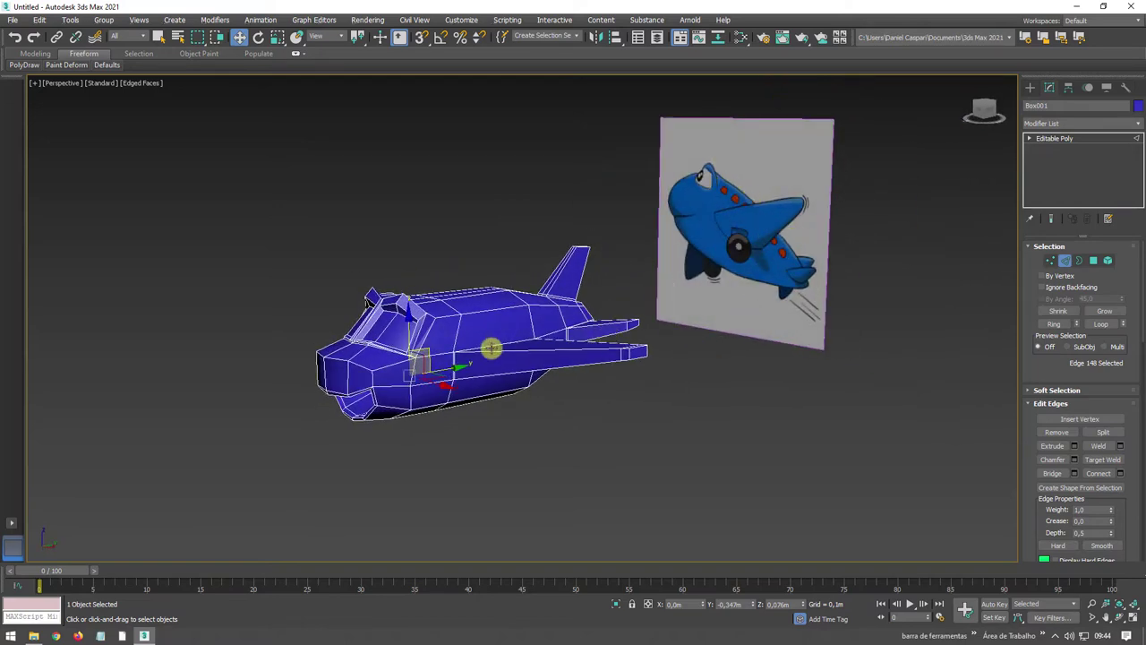
pyautogui.moveTo(491, 349)
pyautogui.keyDown('alt'); pyautogui.mouseDown(button='middle')
pyautogui.moveTo(627, 320)
pyautogui.moveTo(671, 364)
pyautogui.moveTo(704, 307)
pyautogui.moveTo(772, 360)
pyautogui.mouseUp(button='middle'); pyautogui.keyUp('alt')
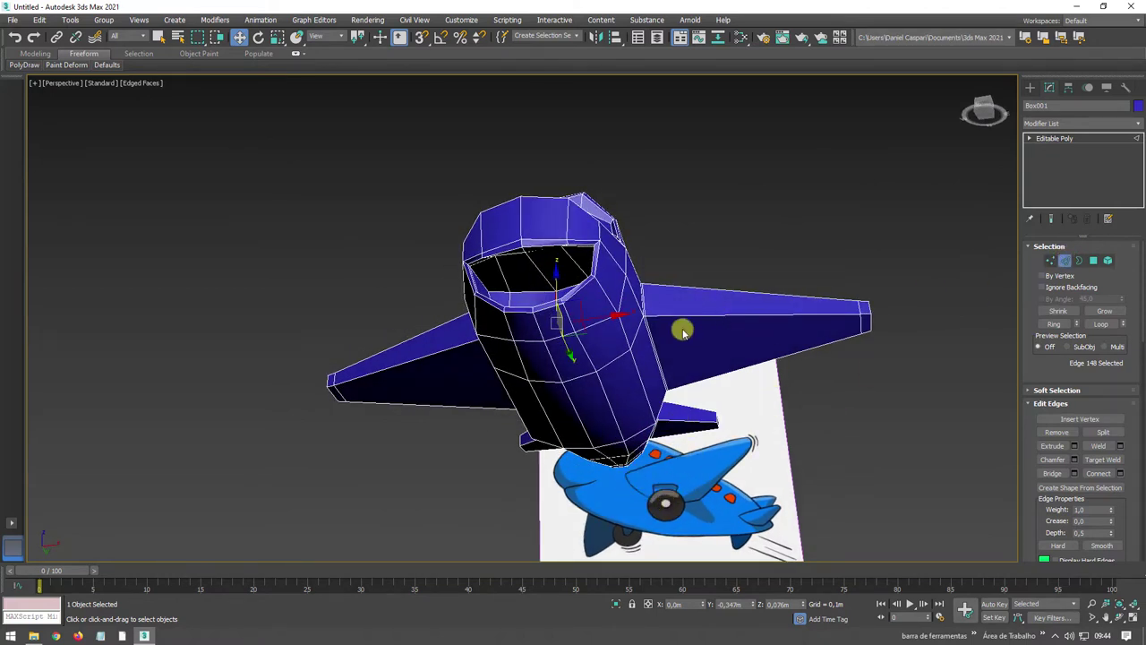
# Step: Connect the four selected wing edges with one new edge and chamfer it by about 0.027m
pyautogui.moveTo(733, 289)
pyautogui.keyDown('alt'); pyautogui.mouseDown(button='middle')
pyautogui.moveTo(708, 299)
pyautogui.moveTo(750, 205)
pyautogui.mouseUp(button='middle'); pyautogui.keyUp('alt')
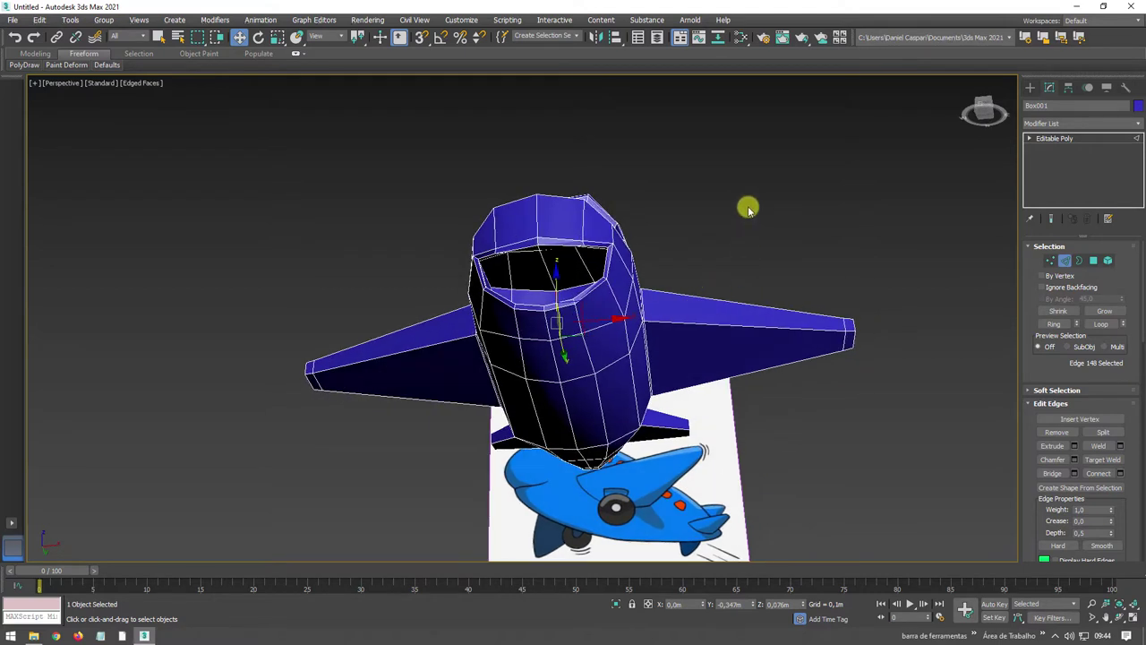
pyautogui.moveTo(750, 205); pyautogui.dragTo(737, 475)
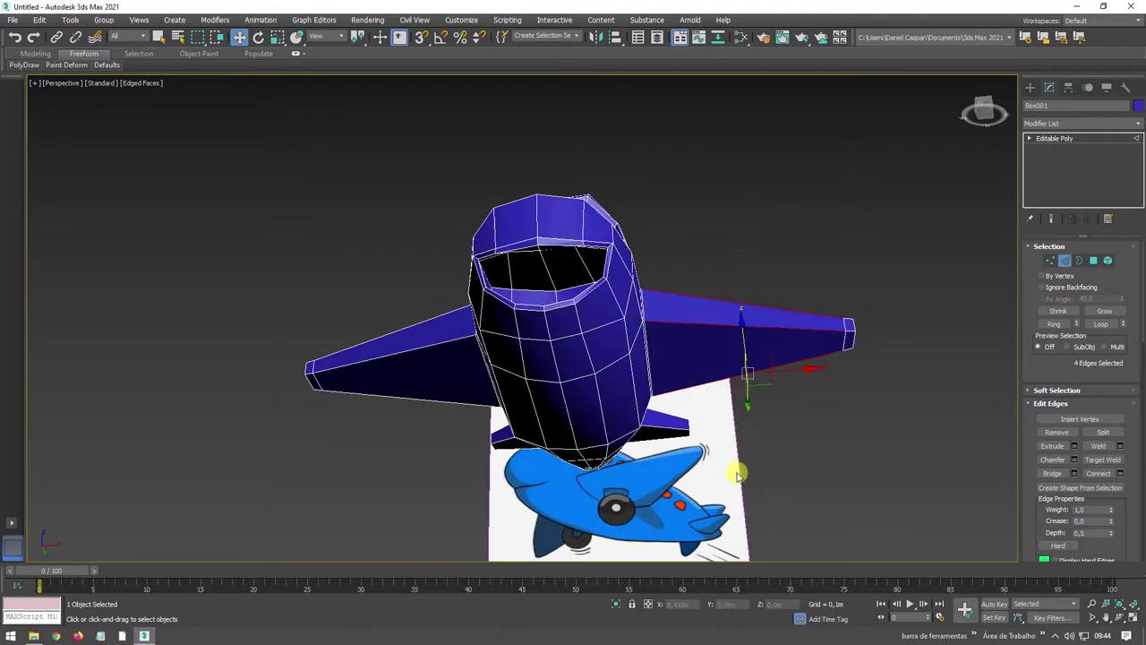
pyautogui.click(1120, 473)
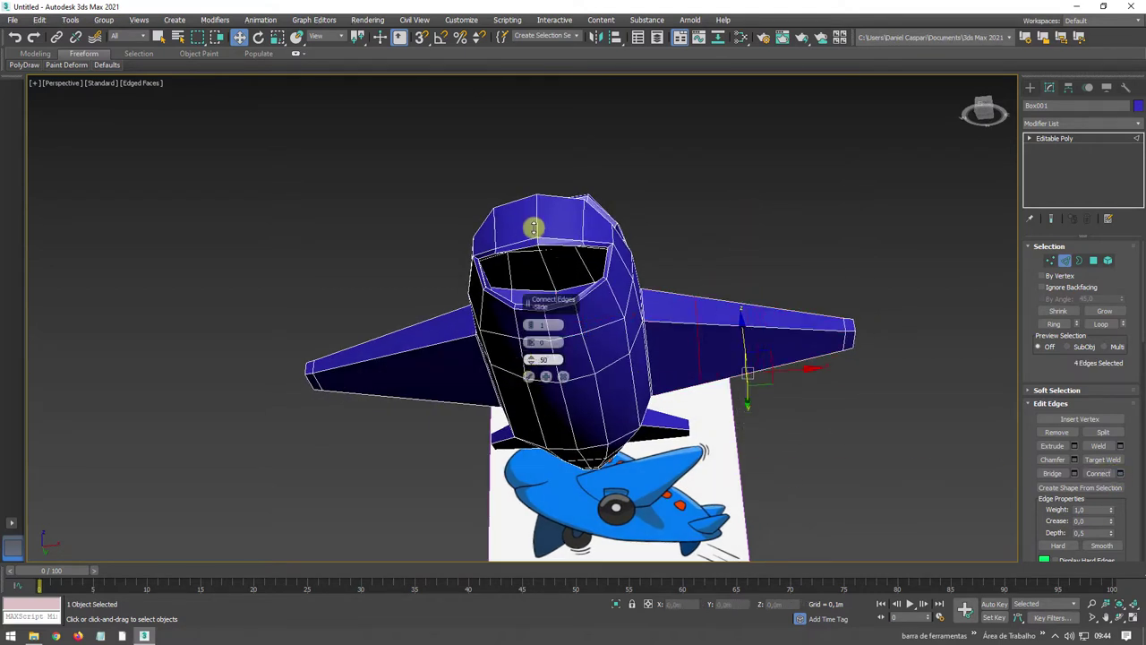
pyautogui.click(528, 376)
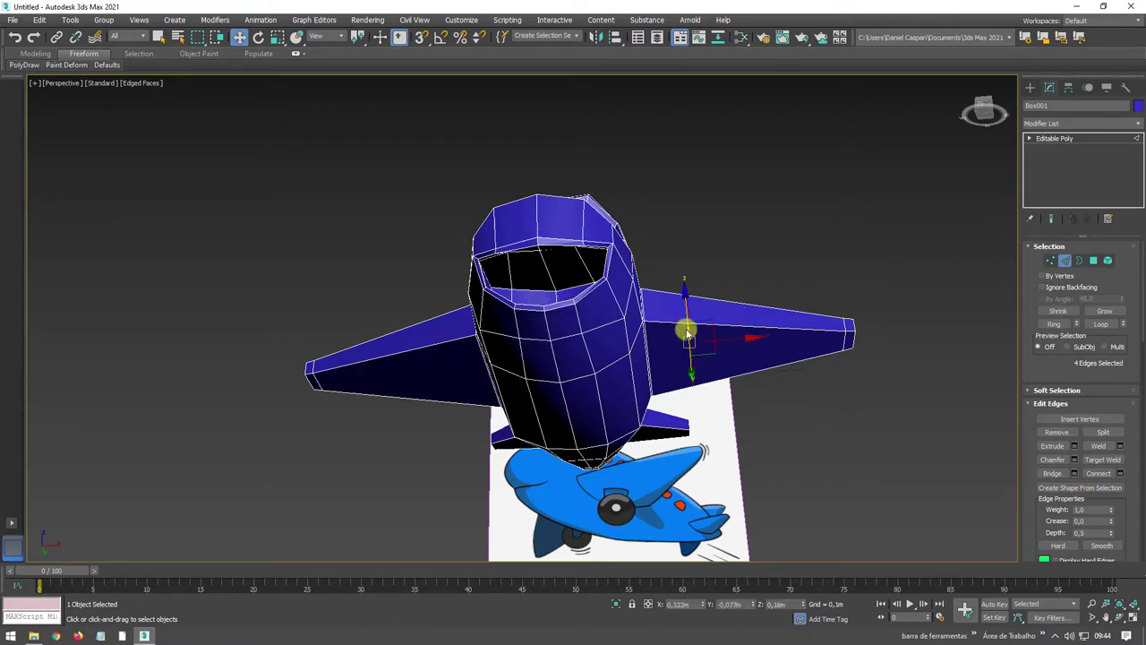
pyautogui.hotkey('ctrl', 'shift', 'c')
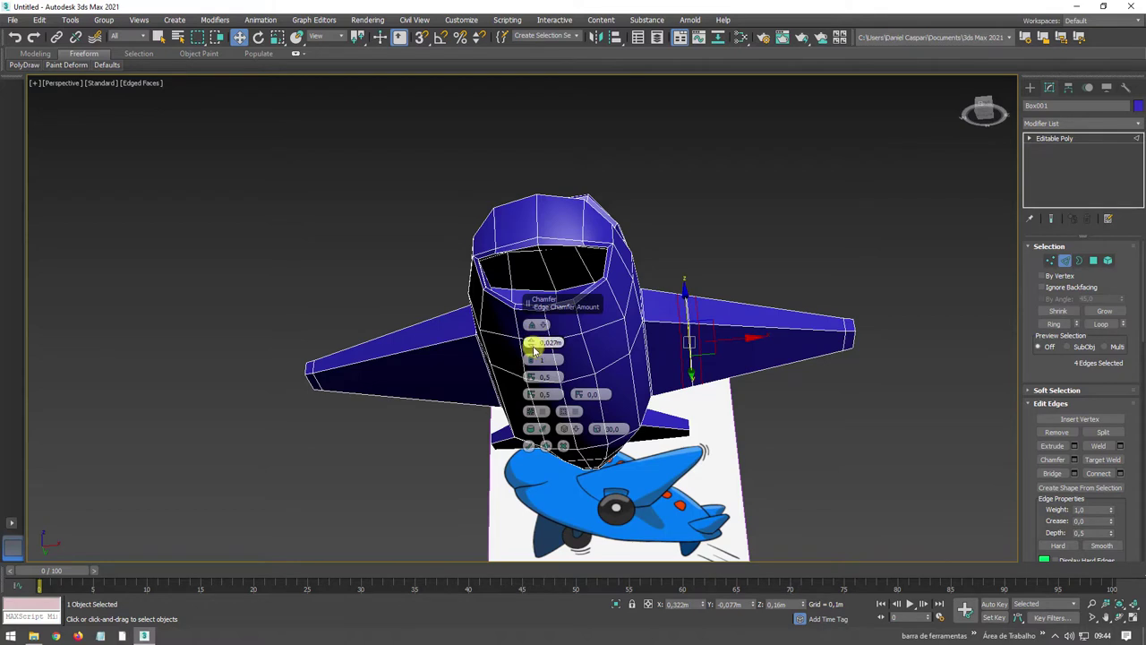
pyautogui.click(559, 443)
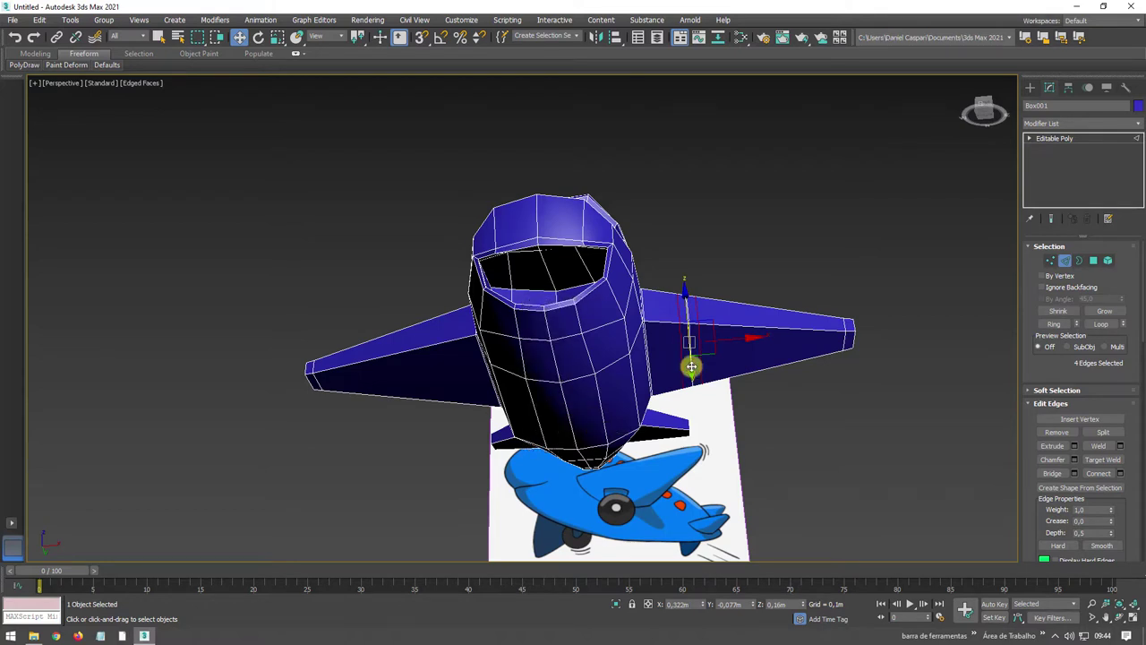
pyautogui.click(666, 322)
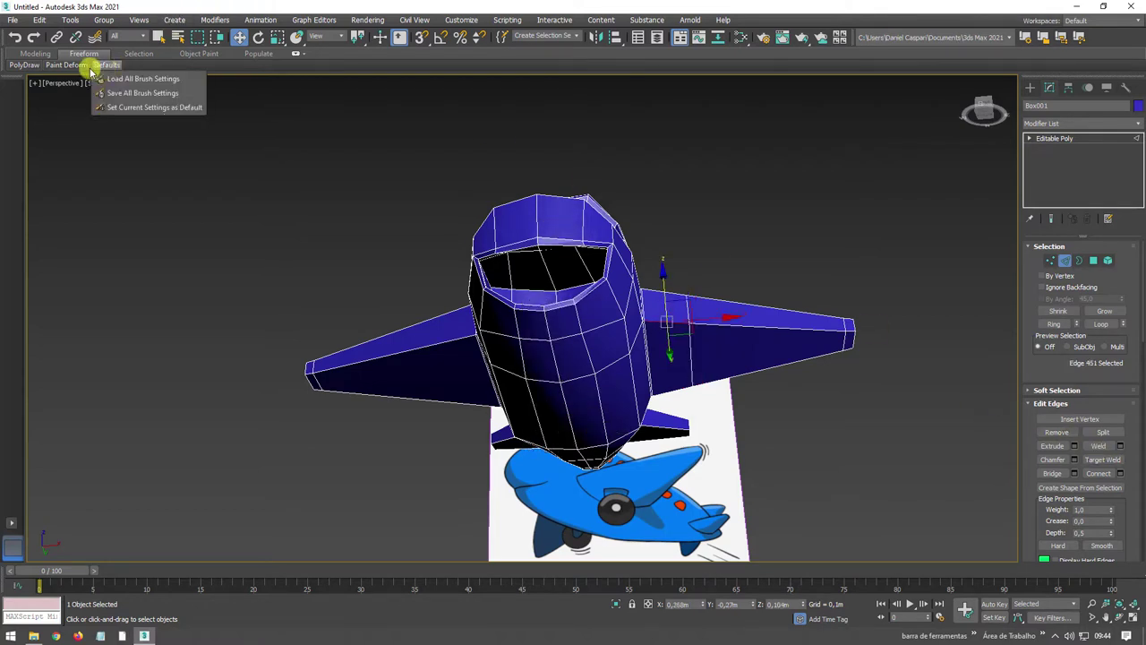
# Step: Insert a SwiftLoop edge loop running along the wing to its tip and around the fuselage
pyautogui.click(36, 54)
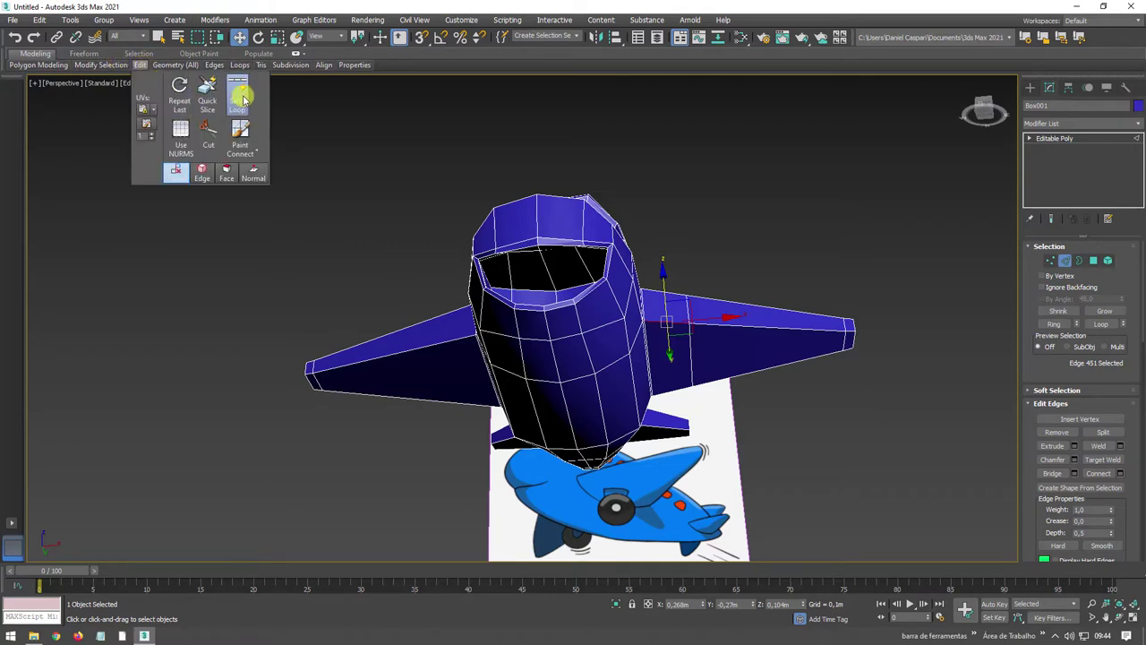
pyautogui.click(240, 92)
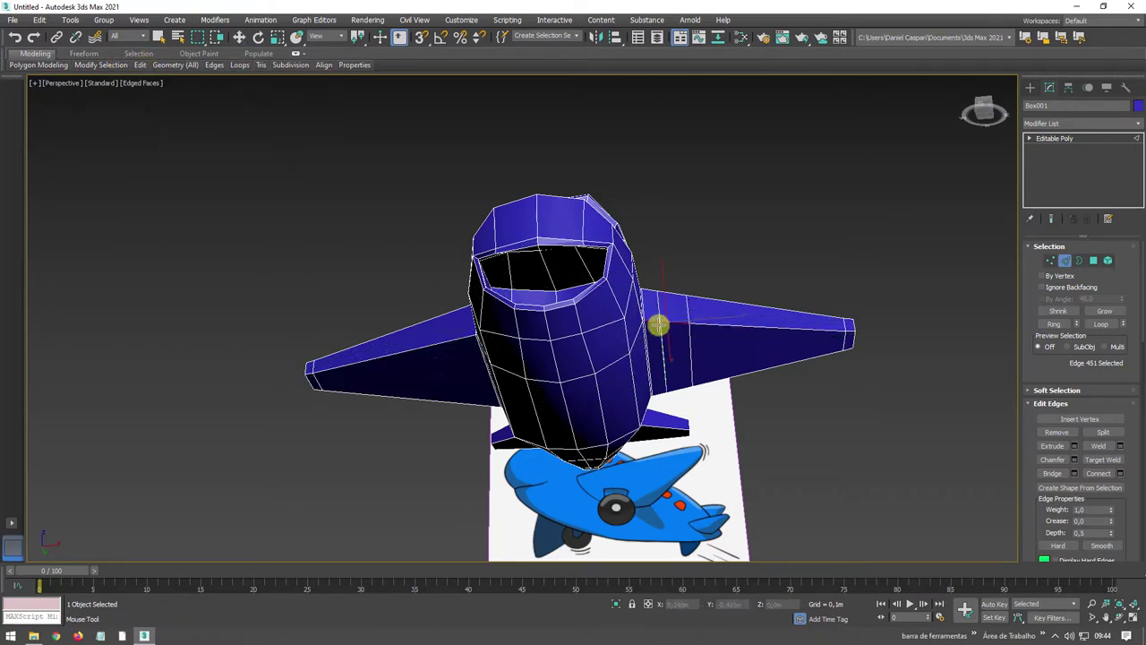
pyautogui.rightClick(657, 326)
pyautogui.keyDown('alt'); pyautogui.moveTo(663, 350); pyautogui.dragTo(750, 345, button='middle'); pyautogui.keyUp('alt')
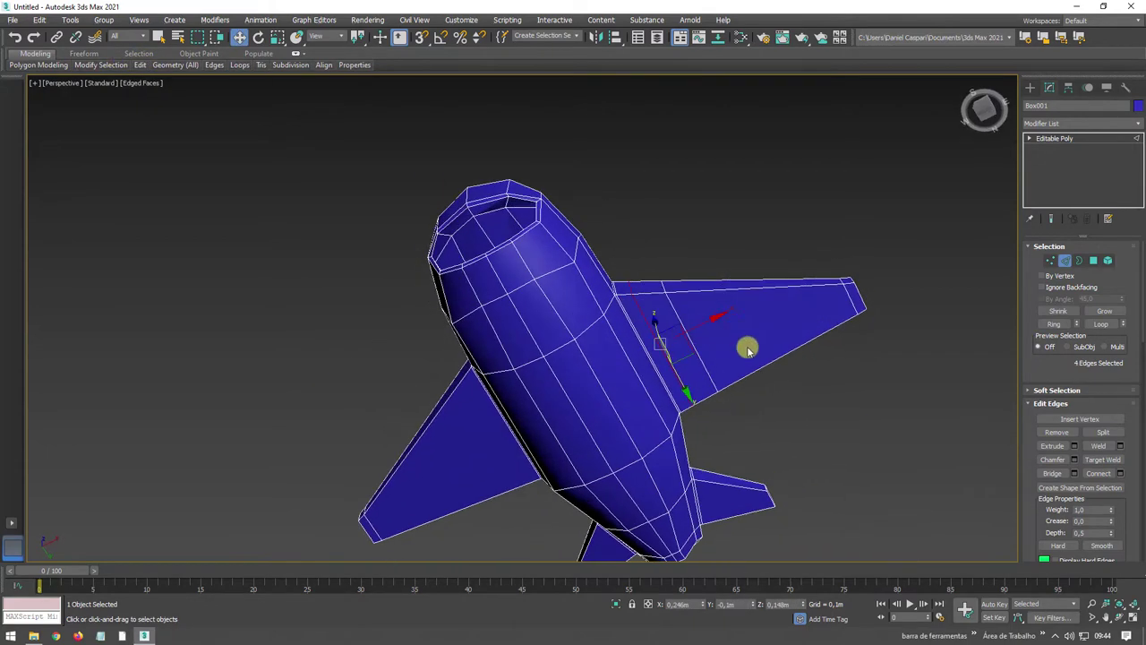
pyautogui.scroll(3, 714, 391)
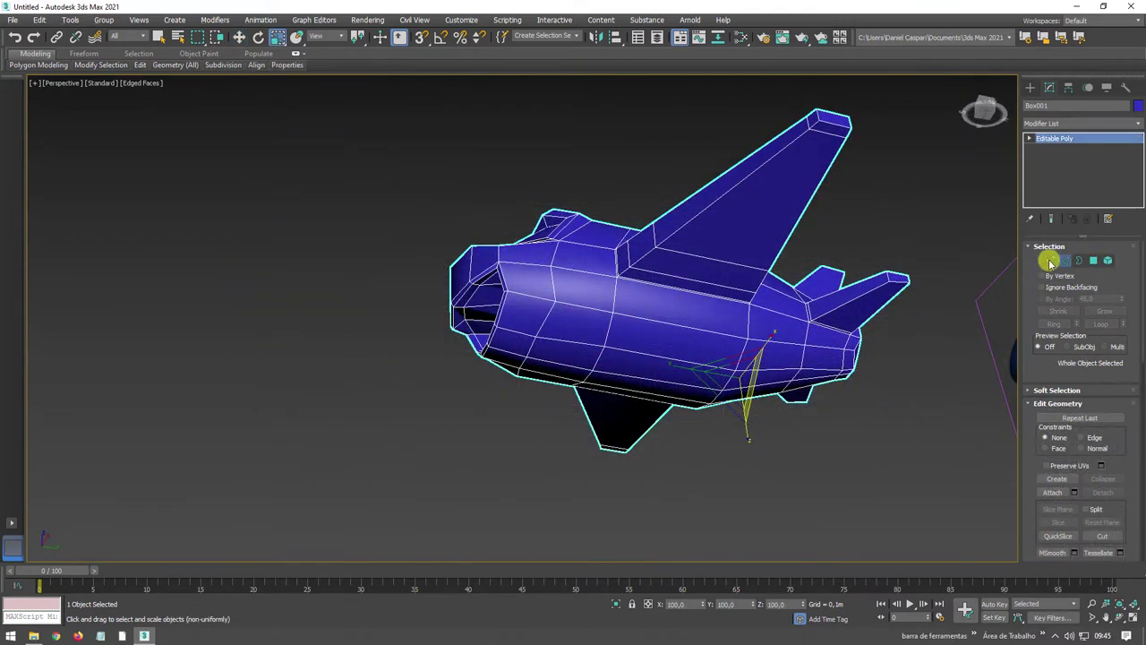
pyautogui.keyDown('alt'); pyautogui.moveTo(681, 268); pyautogui.dragTo(713, 248, button='middle'); pyautogui.keyUp('alt')
pyautogui.click(714, 247)
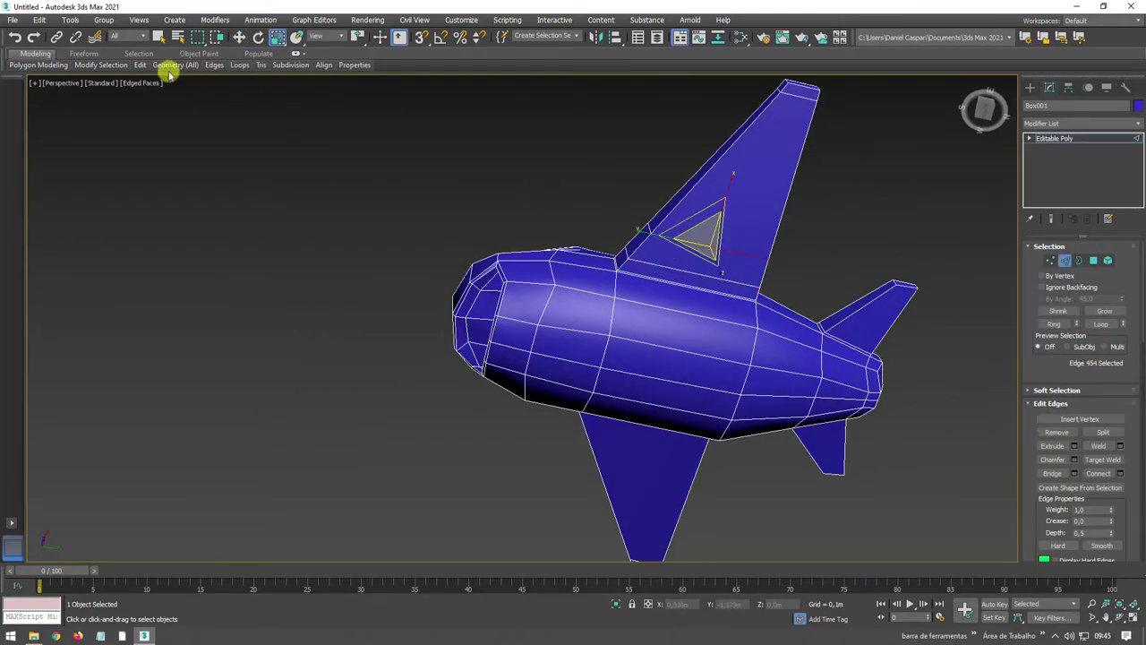
pyautogui.click(239, 95)
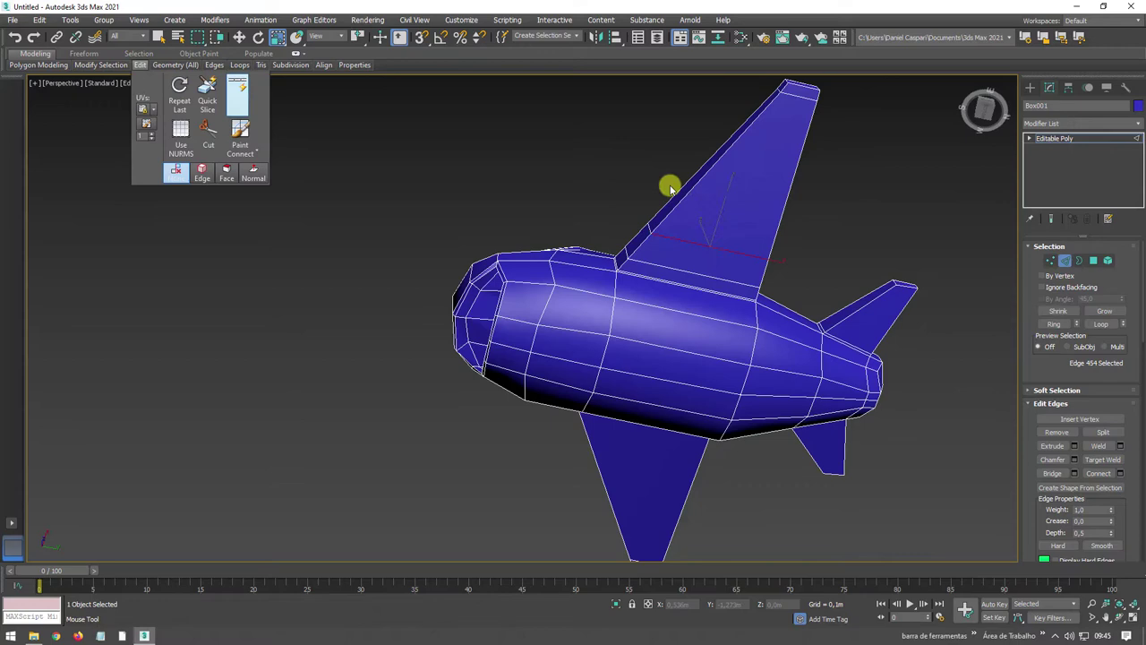
pyautogui.click(713, 247)
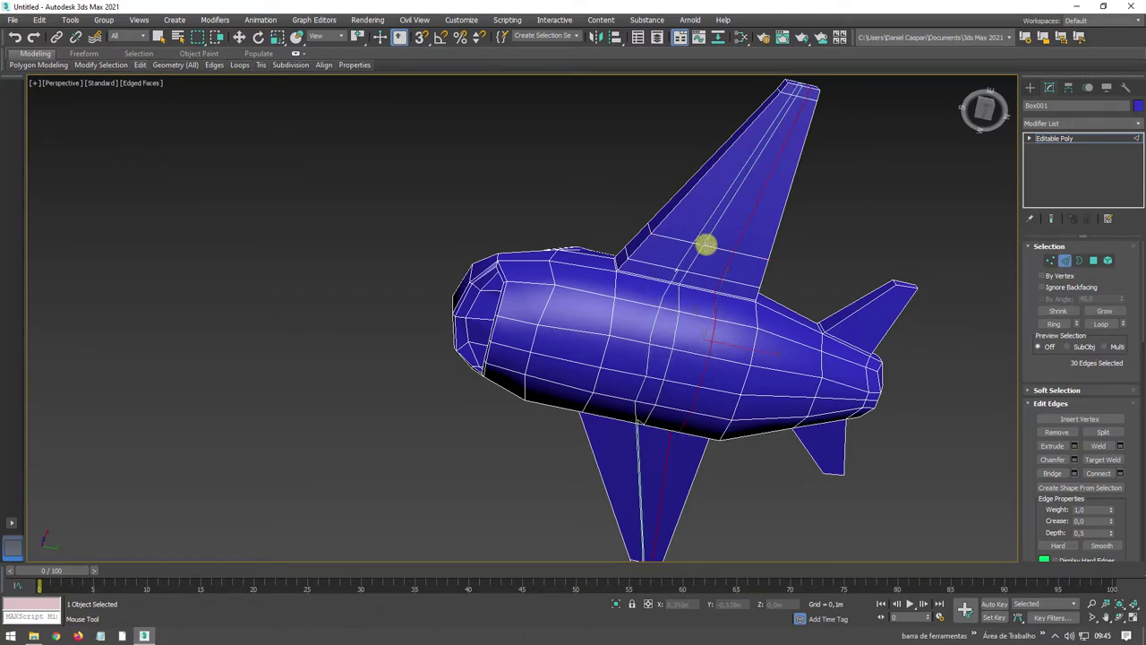
pyautogui.rightClick(704, 243)
pyautogui.moveTo(816, 146)
pyautogui.keyDown('alt'); pyautogui.mouseDown(button='middle')
pyautogui.moveTo(798, 330)
pyautogui.moveTo(725, 331)
pyautogui.moveTo(746, 340)
pyautogui.mouseUp(button='middle'); pyautogui.keyUp('alt')
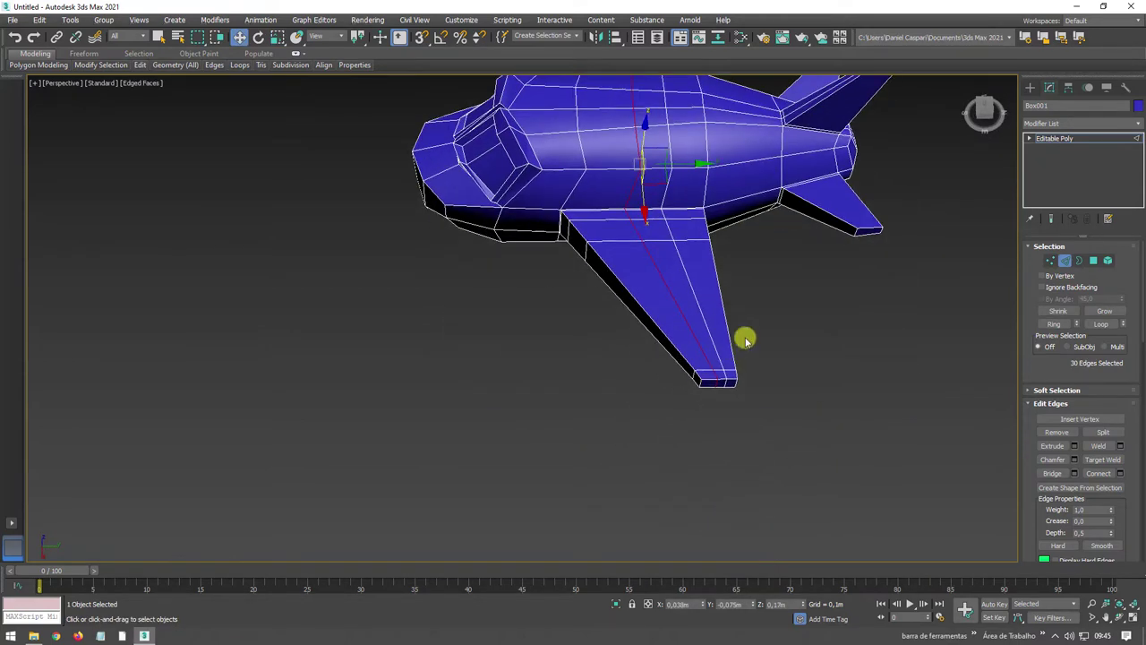
# Step: Box-select the wing-tip vertices, Relax them, and return to the Editable Poly level
pyautogui.click(1053, 264)
pyautogui.moveTo(845, 341); pyautogui.dragTo(583, 440)
pyautogui.keyDown('alt'); pyautogui.moveTo(584, 440); pyautogui.dragTo(814, 420, button='middle'); pyautogui.keyUp('alt')
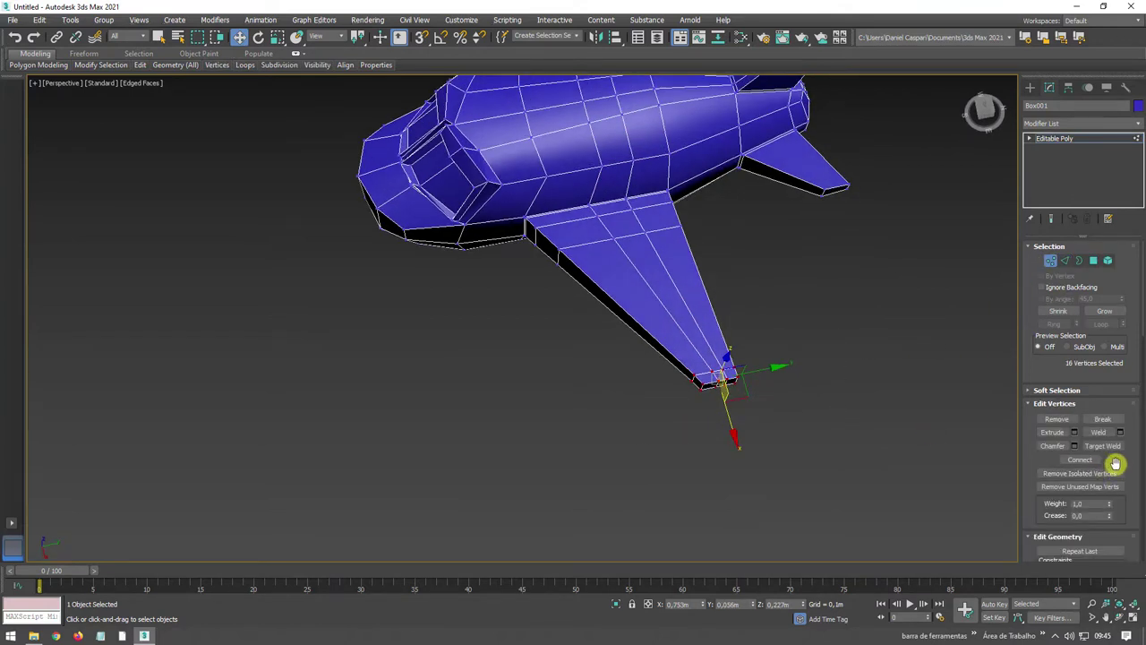
pyautogui.moveTo(1115, 463); pyautogui.dragTo(1118, 217)
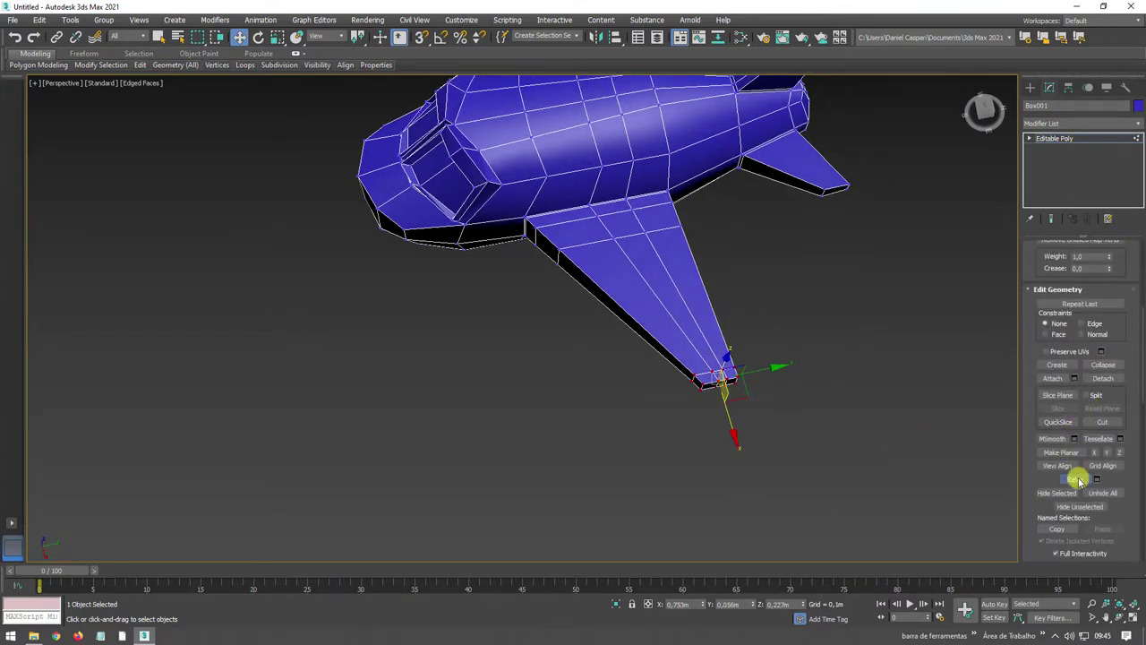
pyautogui.click(1077, 481)
pyautogui.click(1064, 141)
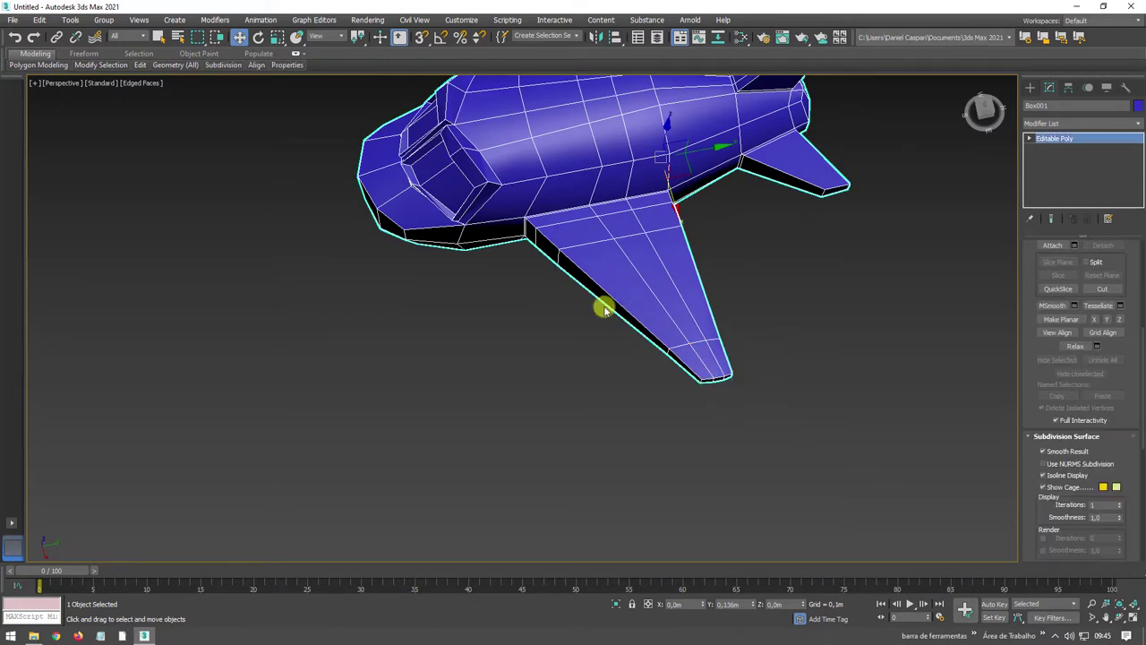
pyautogui.moveTo(604, 307)
pyautogui.keyDown('alt'); pyautogui.mouseDown(button='middle')
pyautogui.moveTo(714, 224)
pyautogui.moveTo(698, 263)
pyautogui.moveTo(832, 277)
pyautogui.moveTo(1050, 255)
pyautogui.mouseUp(button='middle'); pyautogui.keyUp('alt')
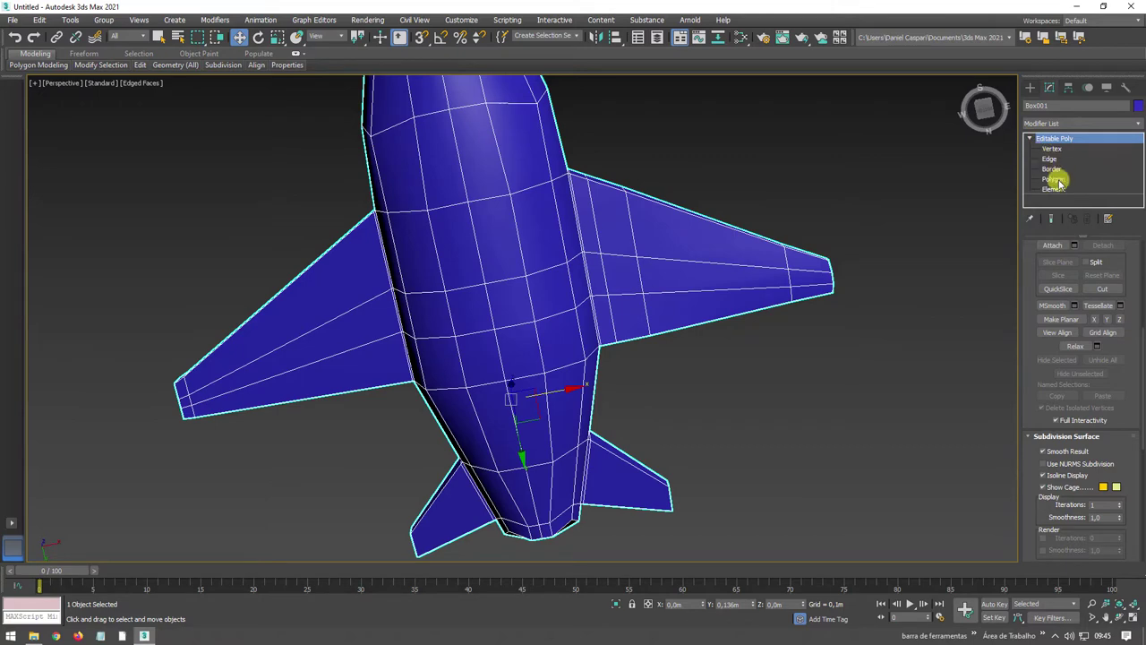
# Step: Select a single polygon under the wing and extrude it into a box
pyautogui.click(1054, 180)
pyautogui.keyDown('shift'); pyautogui.click(617, 289); pyautogui.keyUp('shift')
pyautogui.click(618, 273)
pyautogui.moveTo(652, 281)
pyautogui.keyDown('alt'); pyautogui.mouseDown(button='middle')
pyautogui.moveTo(752, 389)
pyautogui.moveTo(740, 358)
pyautogui.mouseUp(button='middle'); pyautogui.keyUp('alt')
pyautogui.scroll(2, 743, 387)
pyautogui.moveTo(1029, 293); pyautogui.dragTo(1046, 407)
pyautogui.moveTo(681, 362); pyautogui.dragTo(678, 313)
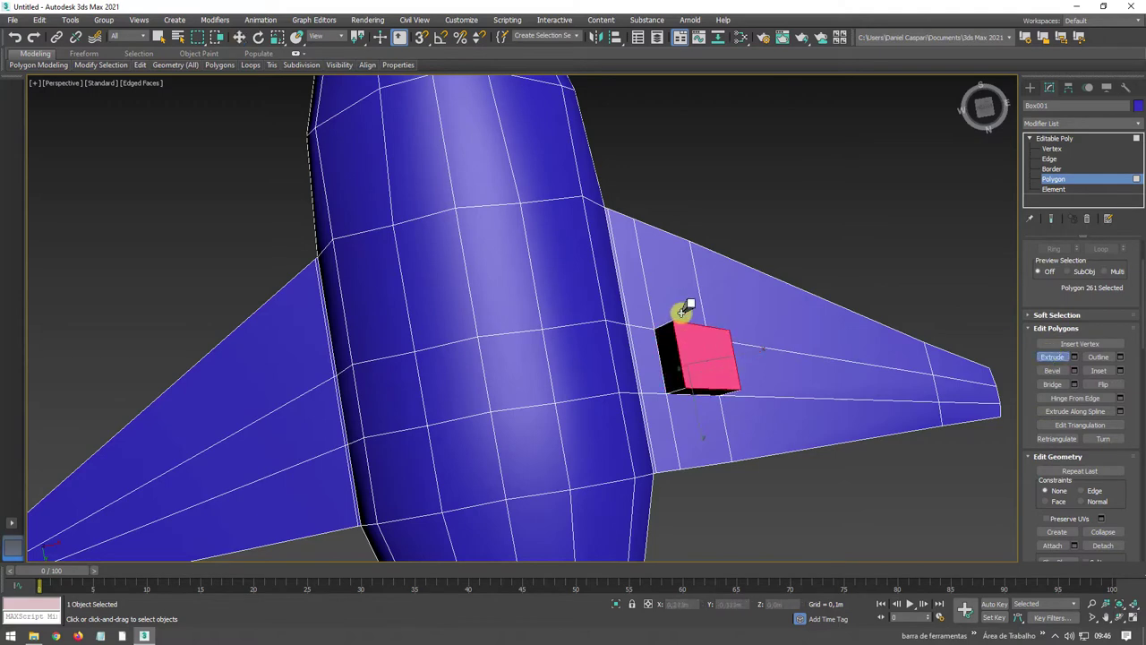
pyautogui.keyDown('alt'); pyautogui.moveTo(678, 312); pyautogui.dragTo(762, 314, button='middle'); pyautogui.keyUp('alt')
pyautogui.scroll(-5, 757, 358)
pyautogui.moveTo(757, 358)
pyautogui.keyDown('alt'); pyautogui.mouseDown(button='middle')
pyautogui.moveTo(752, 385)
pyautogui.moveTo(734, 374)
pyautogui.mouseUp(button='middle'); pyautogui.keyUp('alt')
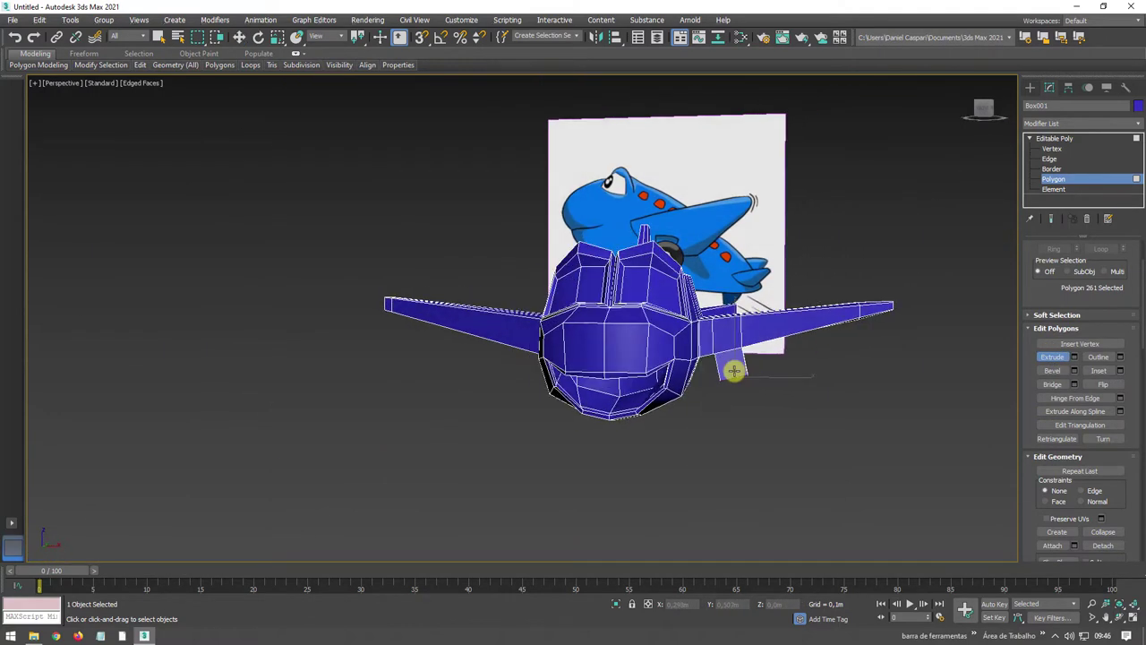
pyautogui.scroll(3, 744, 376)
# Step: Move the extruded box down and outward, scale it into a thinner leg, and select one of its edges
pyautogui.press('w')
pyautogui.moveTo(757, 356); pyautogui.dragTo(742, 367)
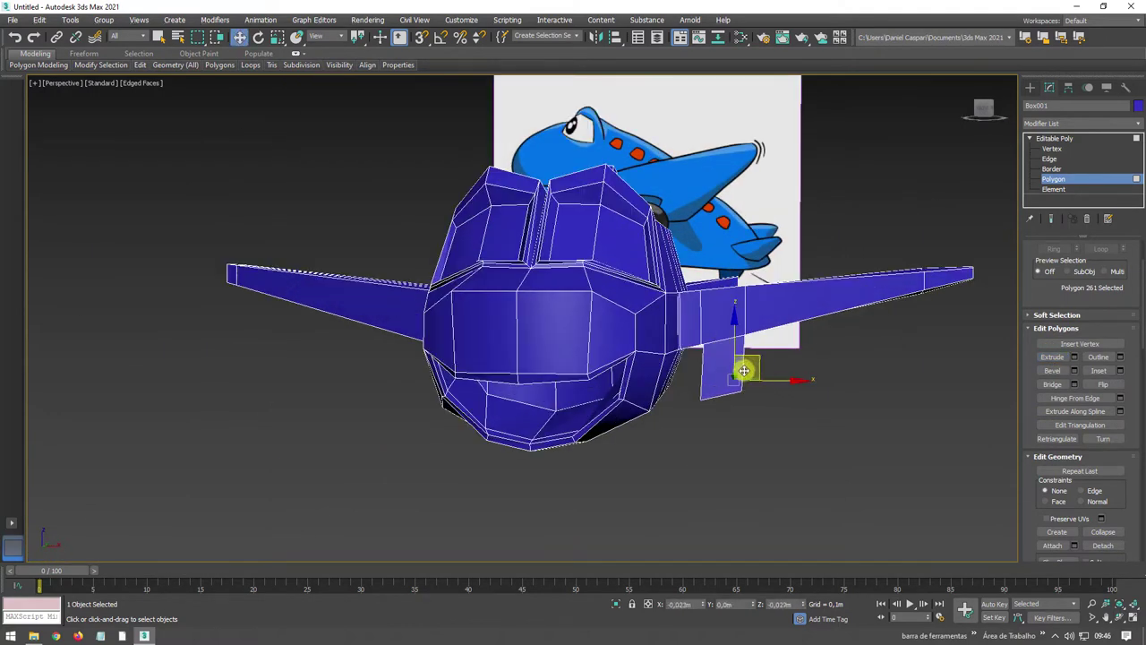
pyautogui.press('r')
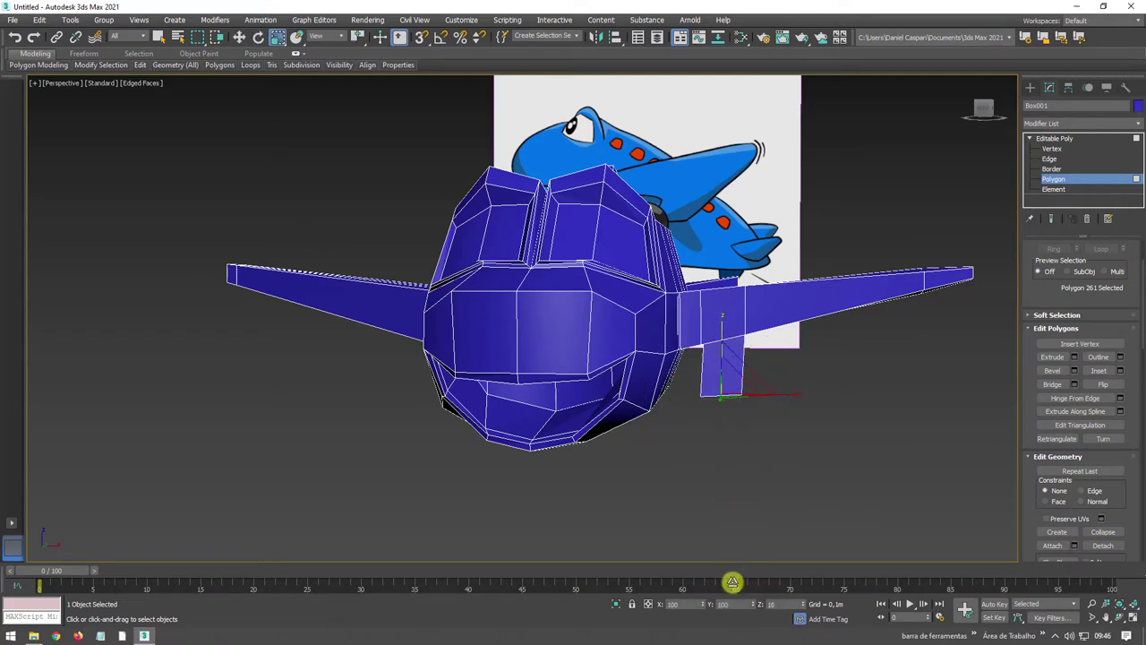
pyautogui.moveTo(791, 395); pyautogui.dragTo(749, 391)
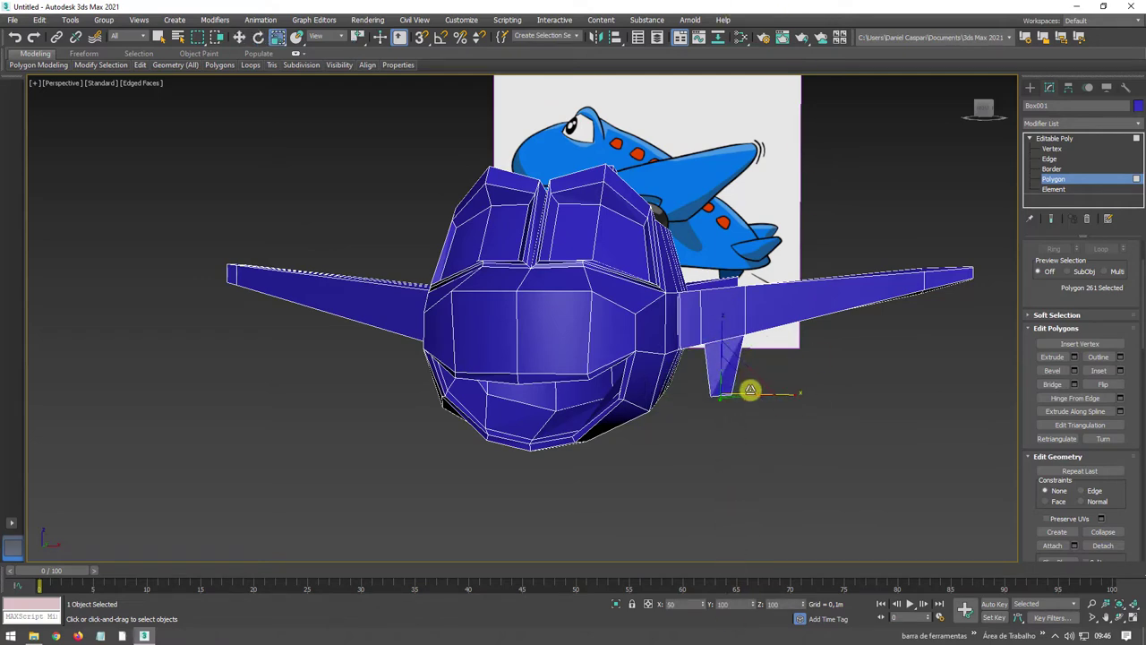
pyautogui.moveTo(758, 391)
pyautogui.keyDown('alt'); pyautogui.mouseDown(button='middle')
pyautogui.moveTo(595, 369)
pyautogui.moveTo(612, 332)
pyautogui.mouseUp(button='middle'); pyautogui.keyUp('alt')
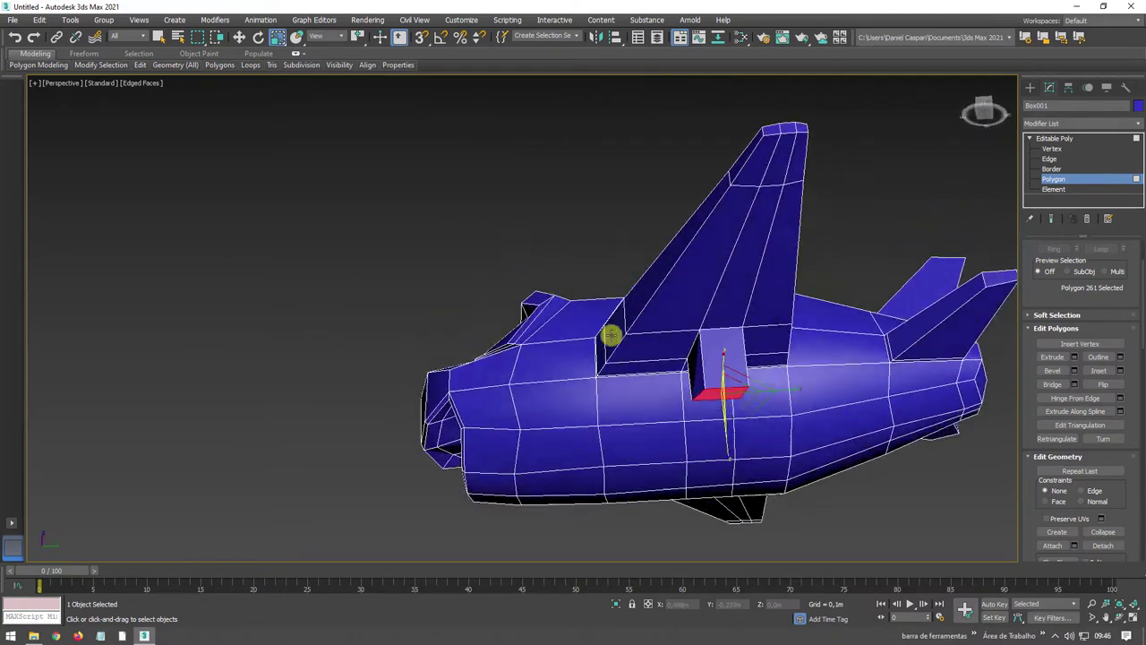
pyautogui.scroll(3, 714, 402)
pyautogui.moveTo(714, 403)
pyautogui.keyDown('alt'); pyautogui.mouseDown(button='middle')
pyautogui.moveTo(722, 355)
pyautogui.moveTo(730, 390)
pyautogui.mouseUp(button='middle'); pyautogui.keyUp('alt')
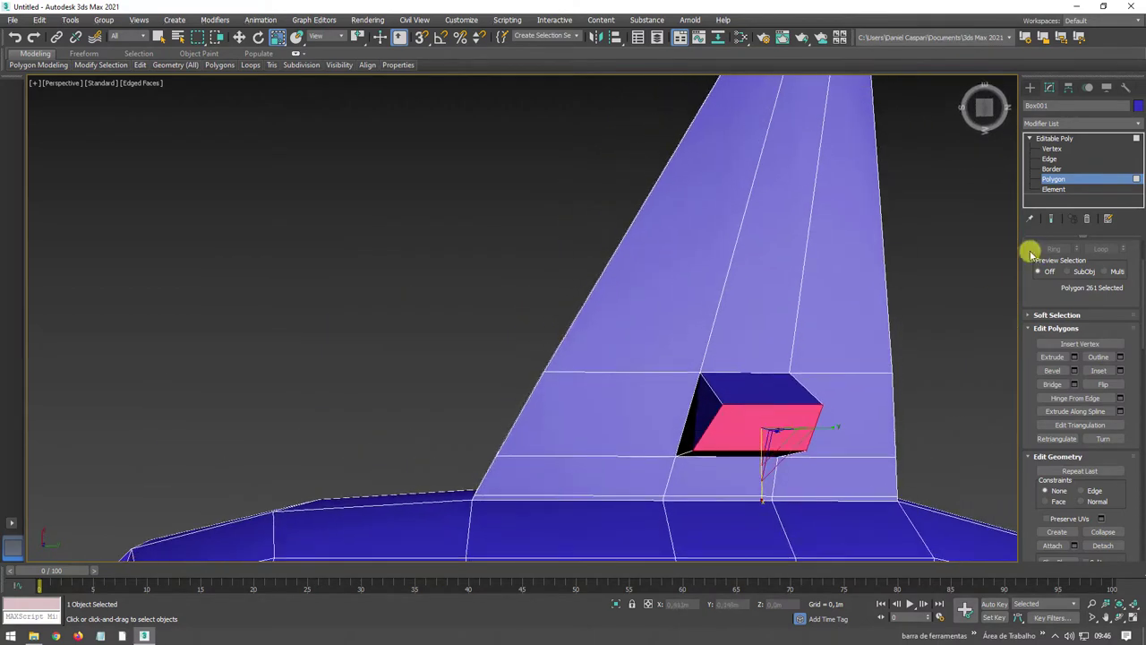
pyautogui.click(1049, 160)
pyautogui.click(708, 422)
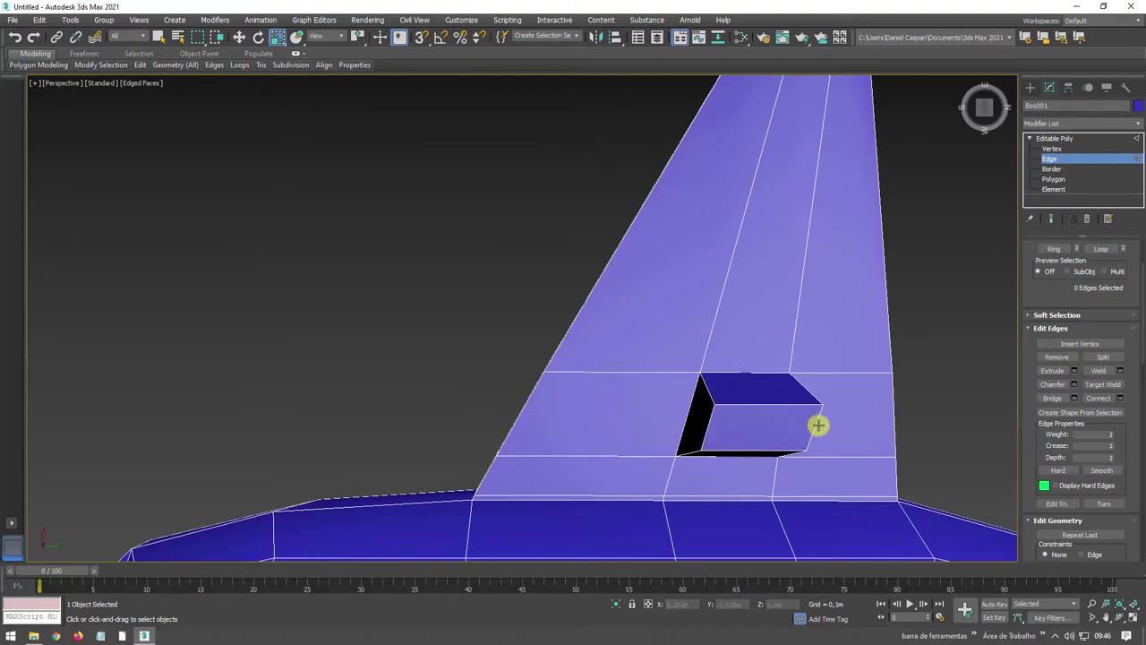
# Step: Raise the leg's bottom edge to taper it into a wedge
pyautogui.click(756, 404)
pyautogui.moveTo(740, 403)
pyautogui.keyDown('alt'); pyautogui.mouseDown(button='middle')
pyautogui.moveTo(836, 475)
pyautogui.moveTo(798, 402)
pyautogui.mouseUp(button='middle'); pyautogui.keyUp('alt')
pyautogui.press('w')
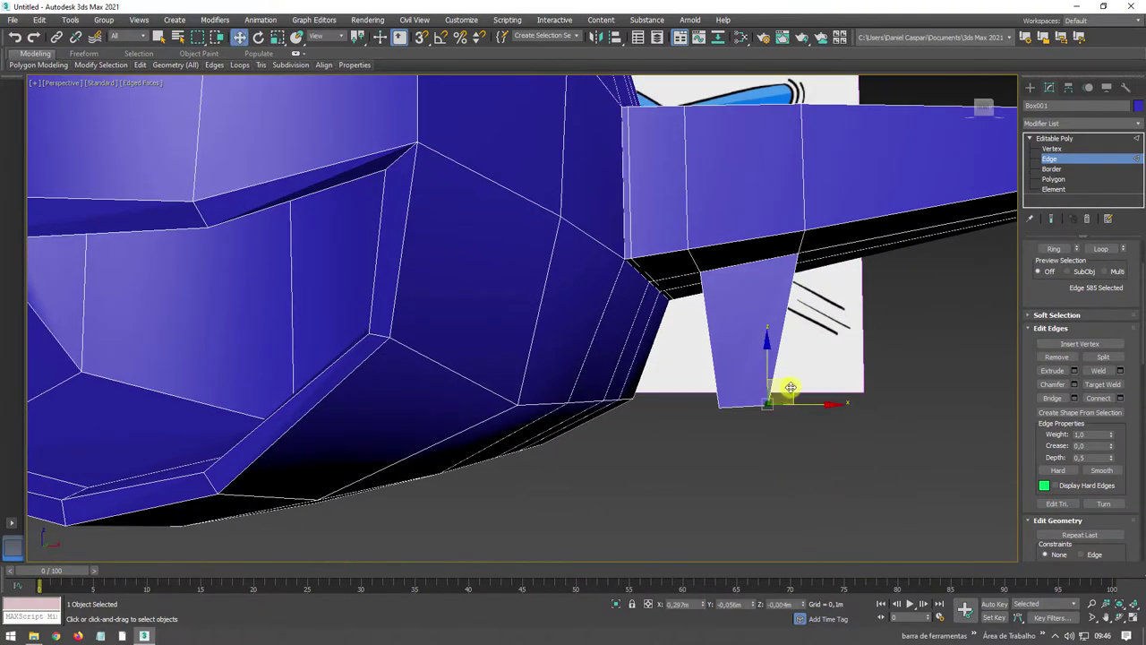
pyautogui.moveTo(796, 344); pyautogui.dragTo(796, 292)
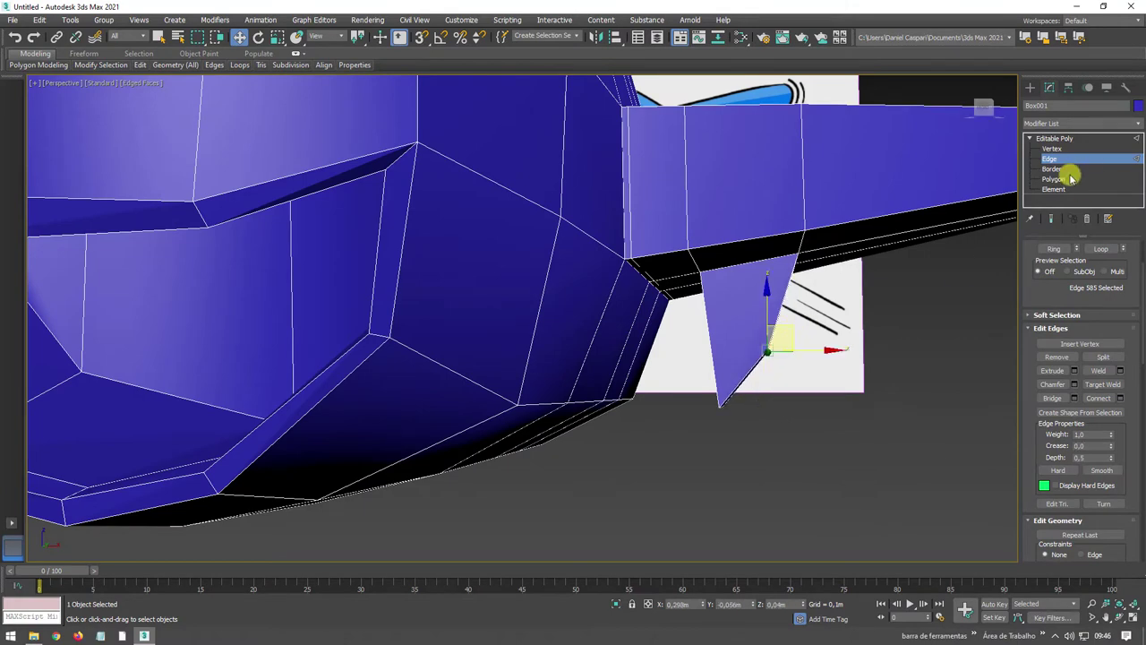
# Step: Extrude the leg's bottom face outward
pyautogui.click(1072, 178)
pyautogui.keyDown('alt'); pyautogui.moveTo(908, 371); pyautogui.dragTo(1046, 403, button='middle'); pyautogui.keyUp('alt')
pyautogui.click(1057, 359)
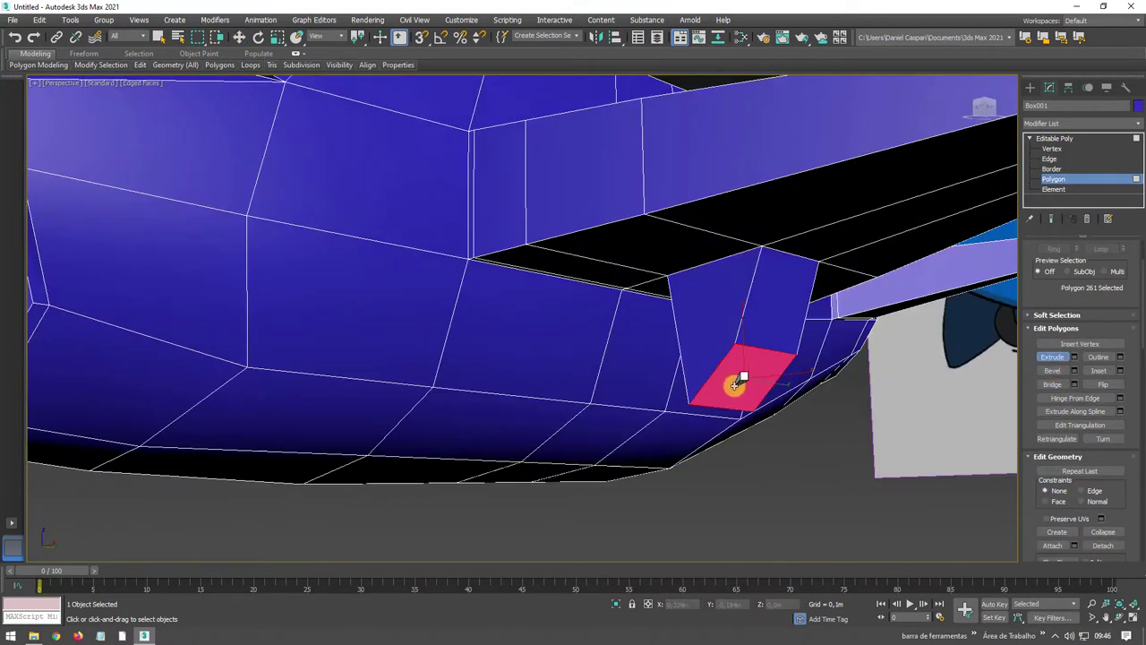
pyautogui.moveTo(738, 378); pyautogui.dragTo(755, 341)
pyautogui.keyDown('alt'); pyautogui.moveTo(762, 358); pyautogui.dragTo(841, 408, button='middle'); pyautogui.keyUp('alt')
# Step: Rotate and move the extruded end into an angled foot, then return to the object level
pyautogui.press('e')
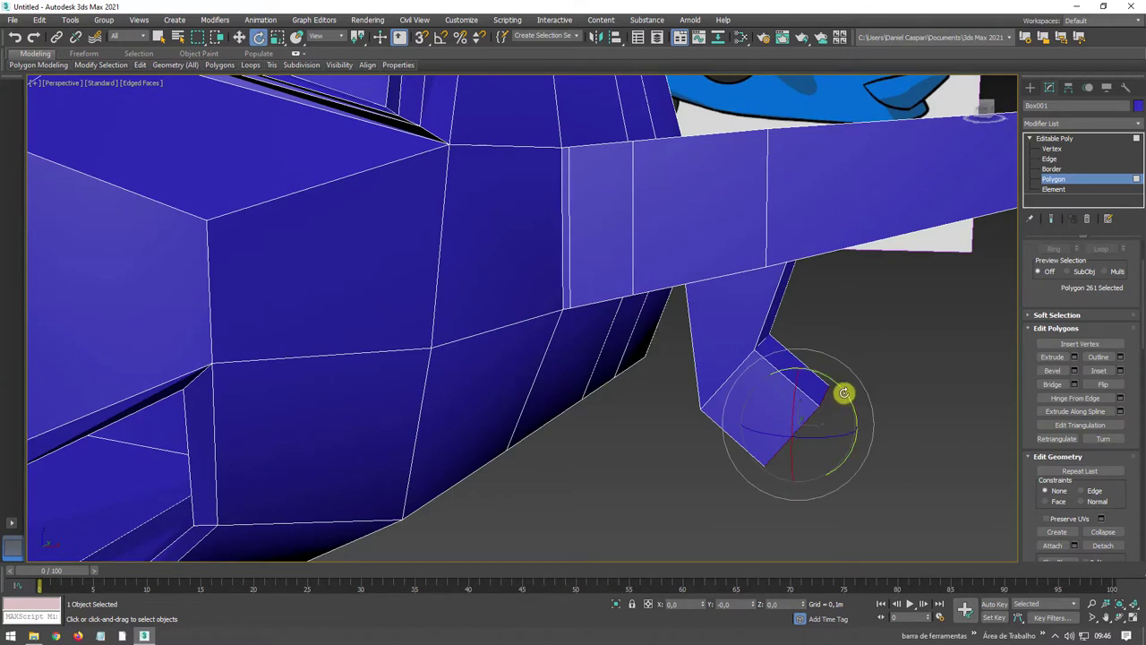
pyautogui.moveTo(845, 392); pyautogui.dragTo(809, 366)
pyautogui.moveTo(798, 363)
pyautogui.keyDown('alt'); pyautogui.mouseDown(button='middle')
pyautogui.moveTo(790, 419)
pyautogui.moveTo(827, 427)
pyautogui.moveTo(797, 430)
pyautogui.mouseUp(button='middle'); pyautogui.keyUp('alt')
pyautogui.press('w')
pyautogui.moveTo(867, 428)
pyautogui.mouseDown()
pyautogui.moveTo(839, 422)
pyautogui.moveTo(862, 427)
pyautogui.mouseUp()
pyautogui.scroll(-3, 852, 425)
pyautogui.keyDown('alt'); pyautogui.moveTo(852, 424); pyautogui.dragTo(903, 437, button='middle'); pyautogui.keyUp('alt')
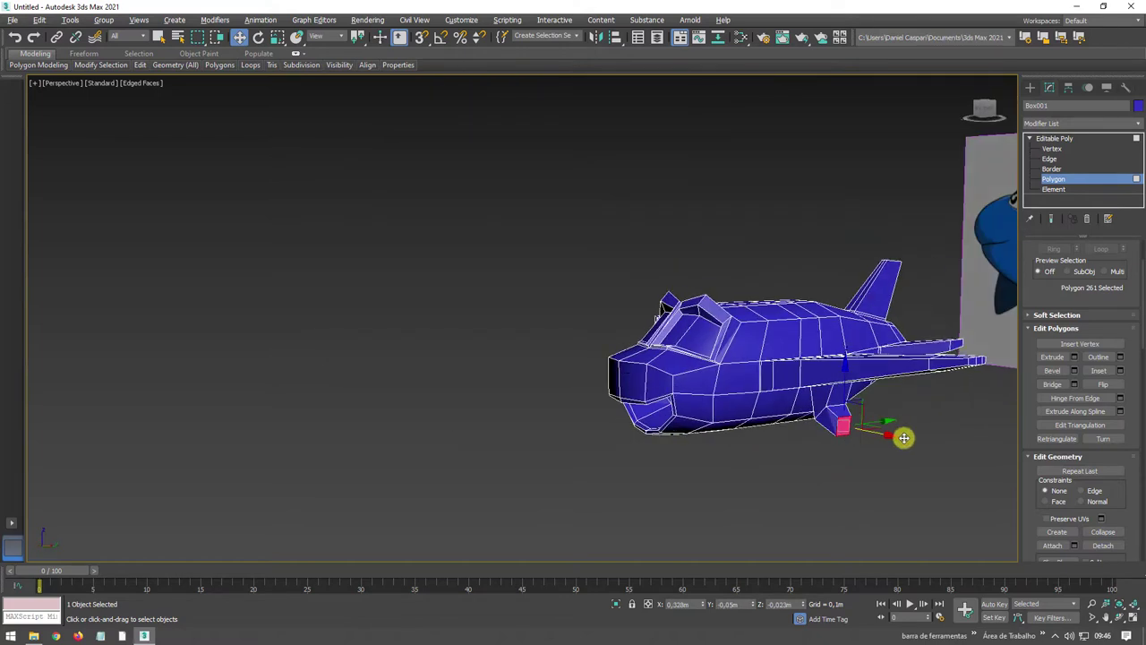
pyautogui.scroll(3, 873, 379)
pyautogui.scroll(4, 764, 379)
pyautogui.click(1092, 138)
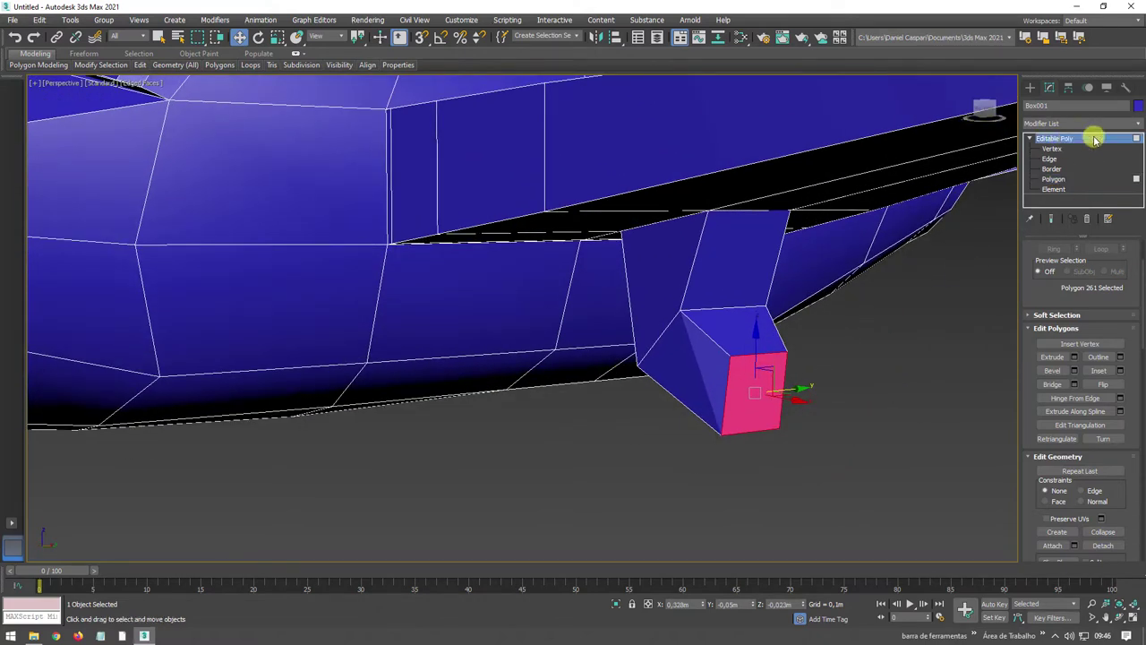
# Step: Add TurboSmooth, delete a polygon beneath it, and inspect the smoothed plane
pyautogui.click(1134, 123)
pyautogui.moveTo(1136, 228); pyautogui.dragTo(1131, 511)
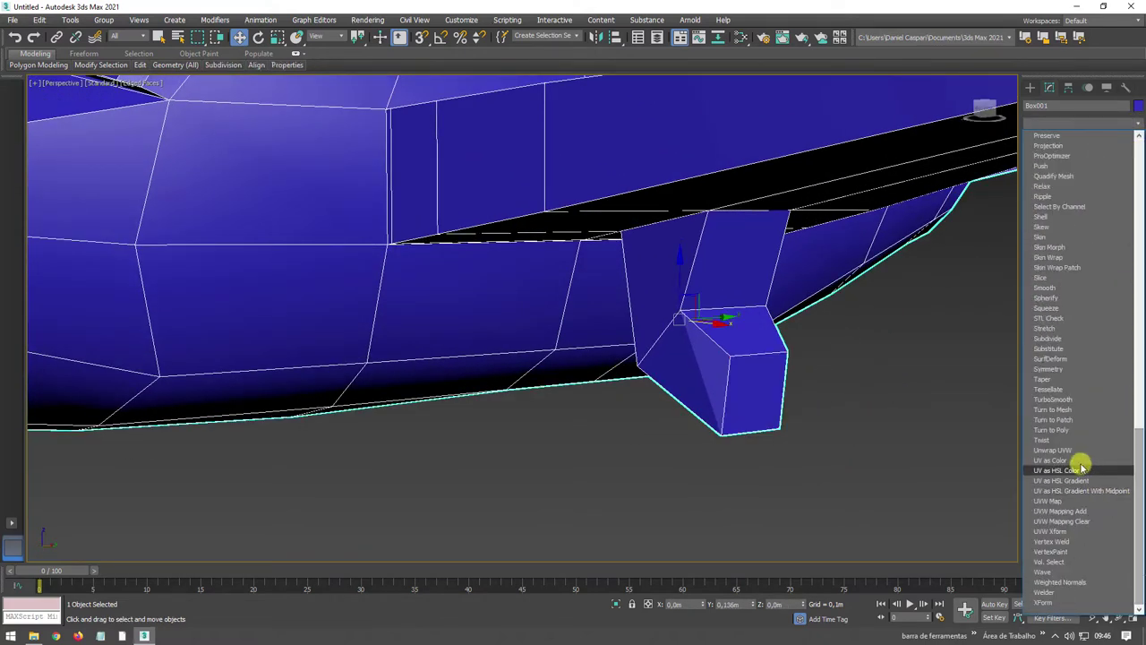
pyautogui.click(1060, 399)
pyautogui.scroll(-5, 808, 384)
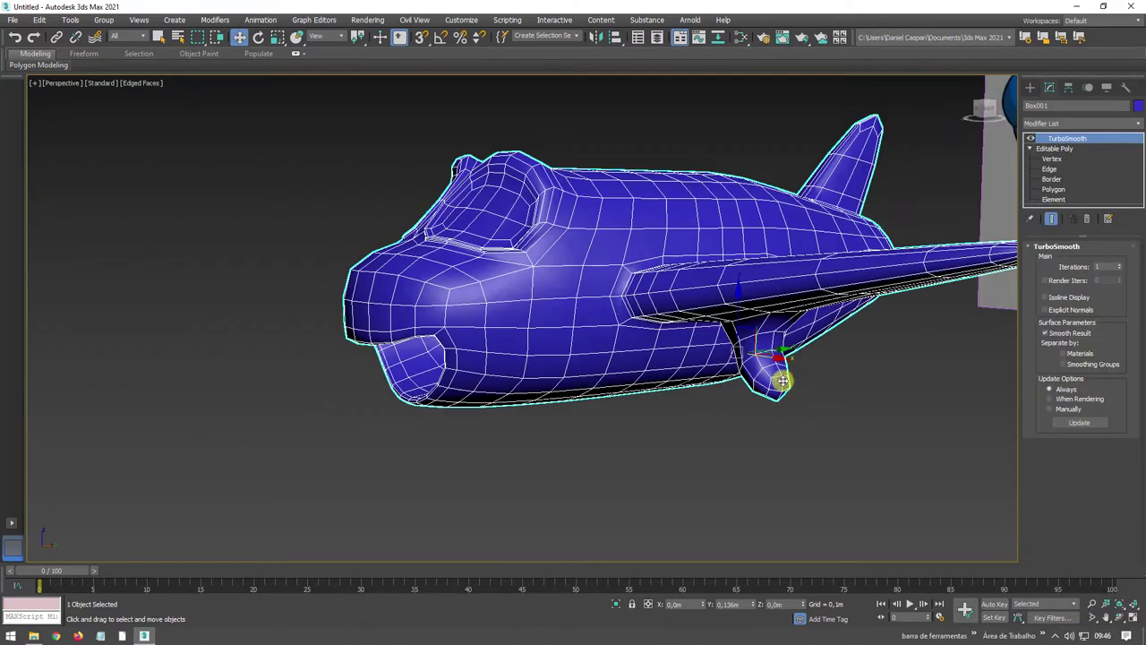
pyautogui.moveTo(782, 379)
pyautogui.keyDown('alt'); pyautogui.mouseDown(button='middle')
pyautogui.moveTo(822, 389)
pyautogui.moveTo(791, 379)
pyautogui.moveTo(842, 376)
pyautogui.mouseUp(button='middle'); pyautogui.keyUp('alt')
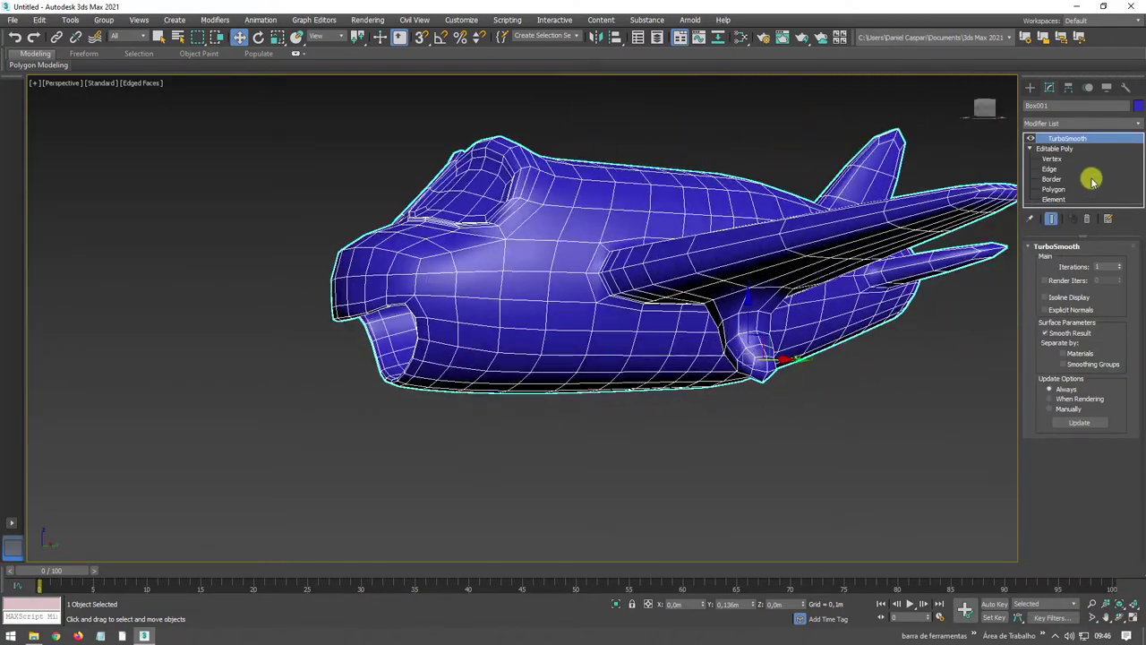
pyautogui.click(1053, 189)
pyautogui.press('Delete')
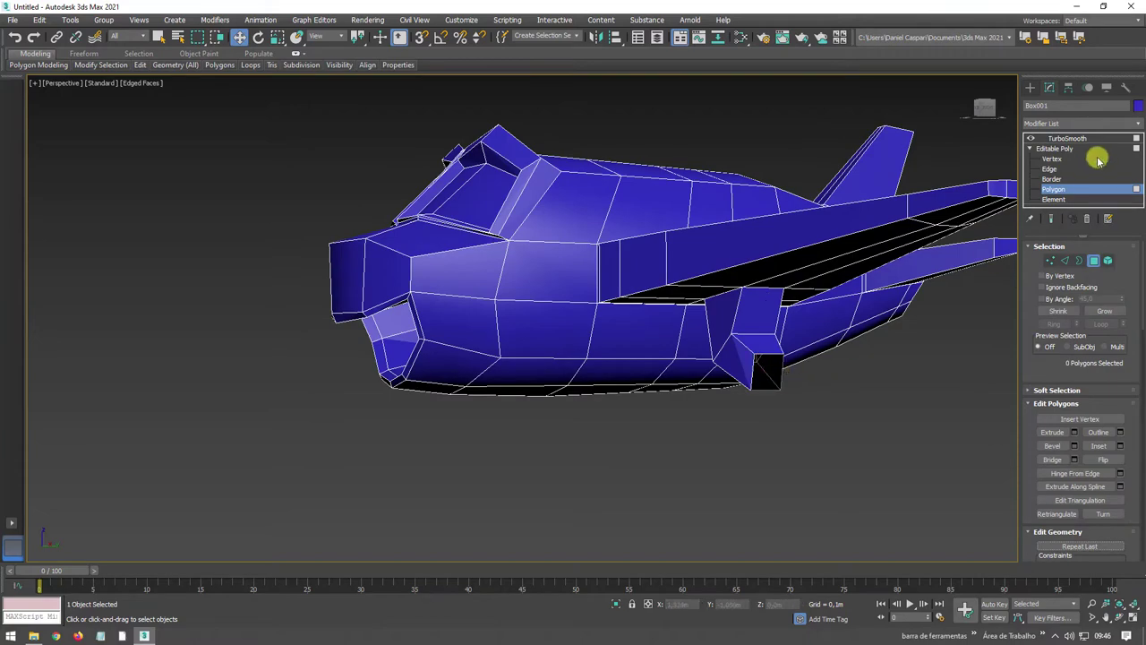
pyautogui.click(1055, 148)
pyautogui.click(1068, 138)
pyautogui.moveTo(909, 250)
pyautogui.keyDown('alt'); pyautogui.mouseDown(button='middle')
pyautogui.moveTo(752, 374)
pyautogui.moveTo(576, 387)
pyautogui.mouseUp(button='middle'); pyautogui.keyUp('alt')
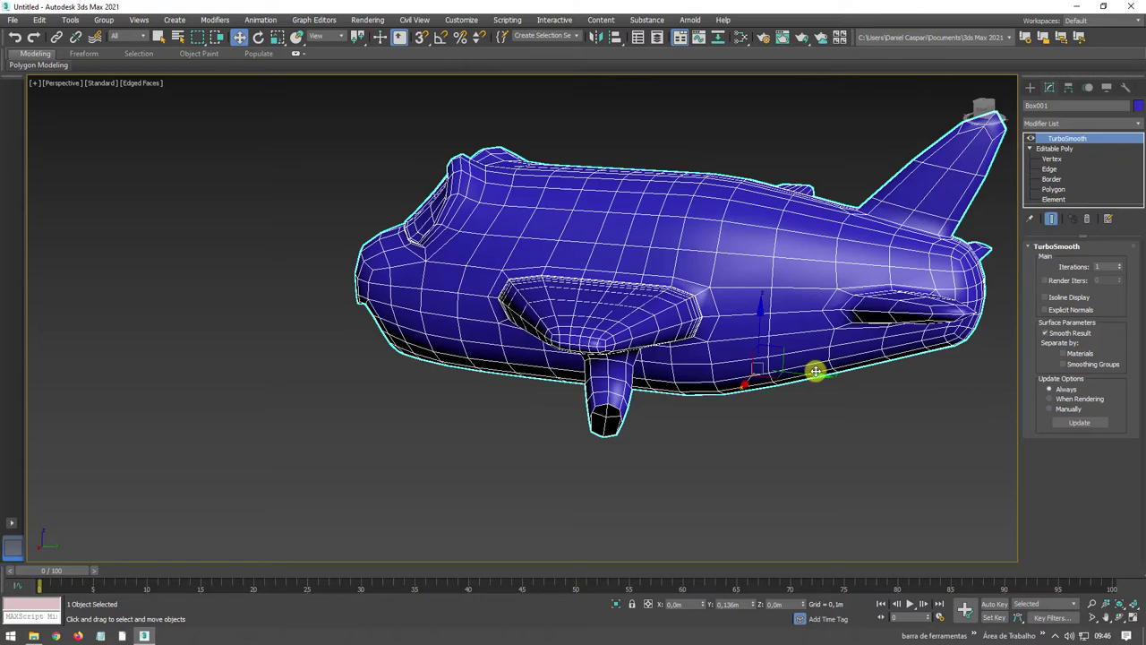
pyautogui.keyDown('alt'); pyautogui.moveTo(536, 386); pyautogui.dragTo(725, 409, button='middle'); pyautogui.keyUp('alt')
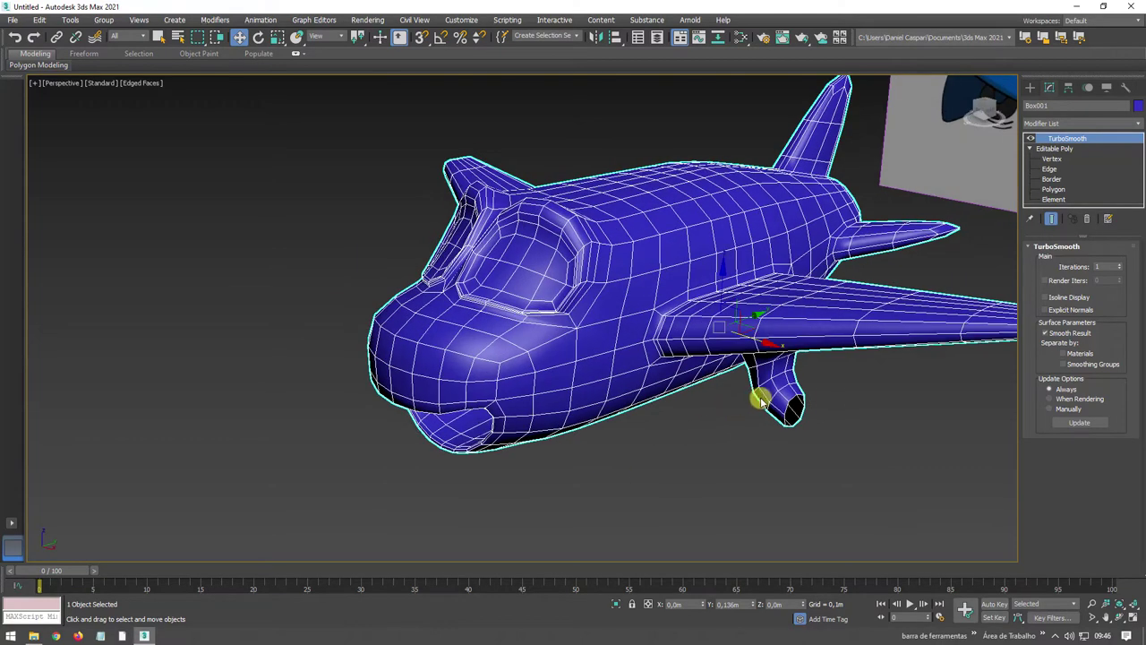
pyautogui.scroll(5, 767, 417)
pyautogui.scroll(-5, 686, 426)
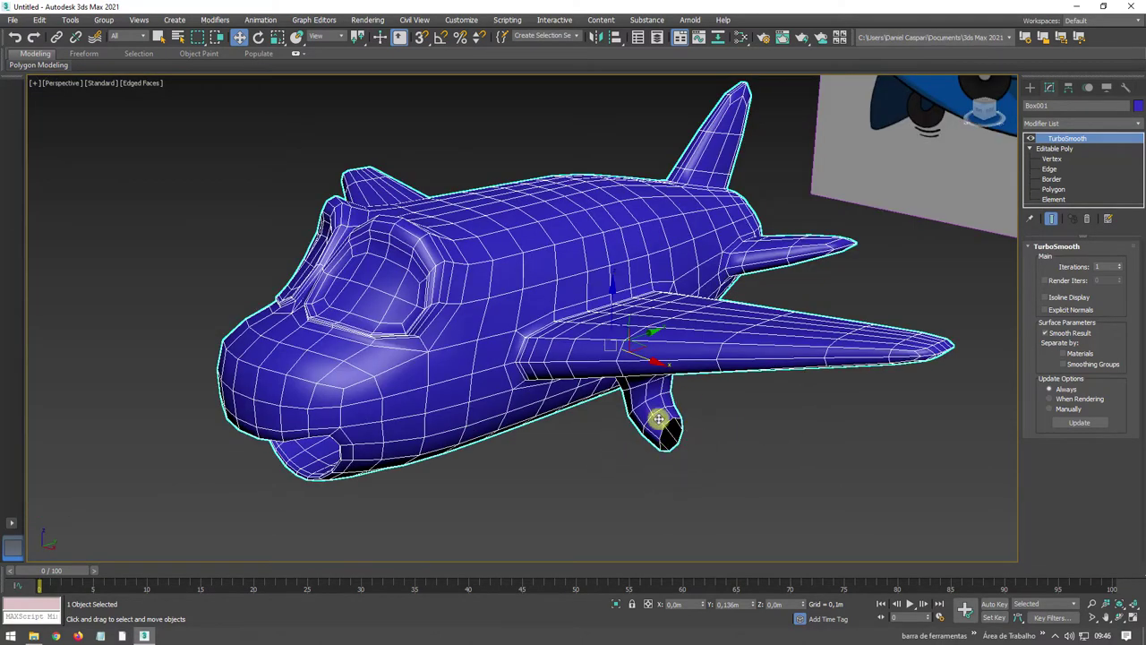
pyautogui.keyDown('alt'); pyautogui.moveTo(741, 376); pyautogui.dragTo(883, 277, button='middle'); pyautogui.keyUp('alt')
# Step: Hide TurboSmooth, delete the gear strut's end faces, and select the open border
pyautogui.click(1030, 137)
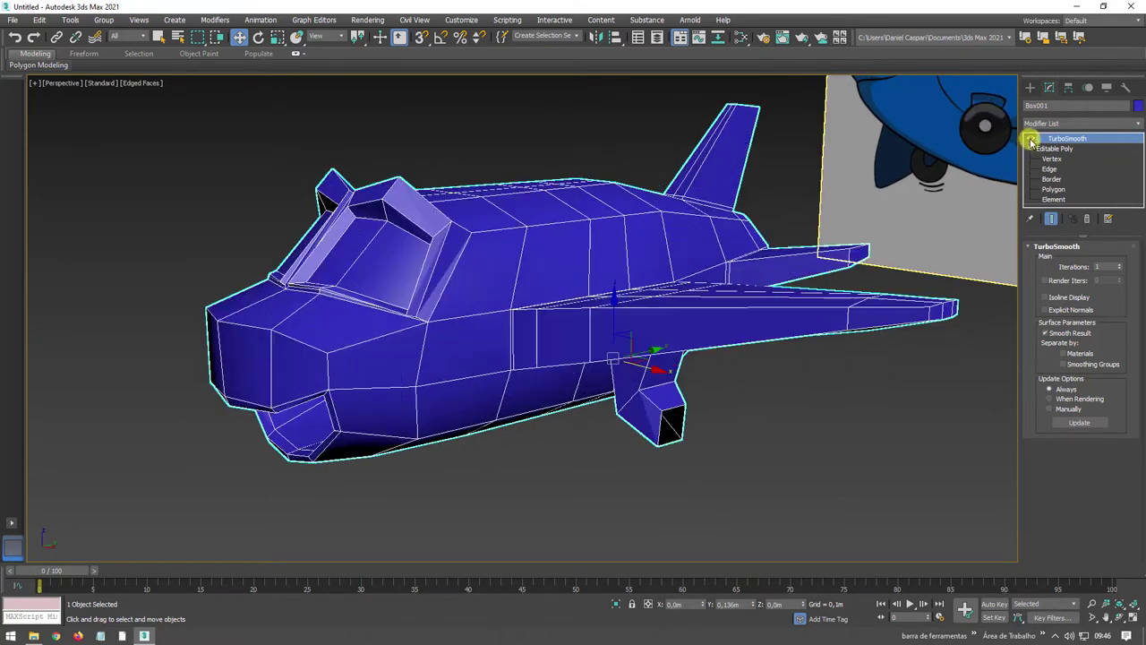
pyautogui.click(1055, 190)
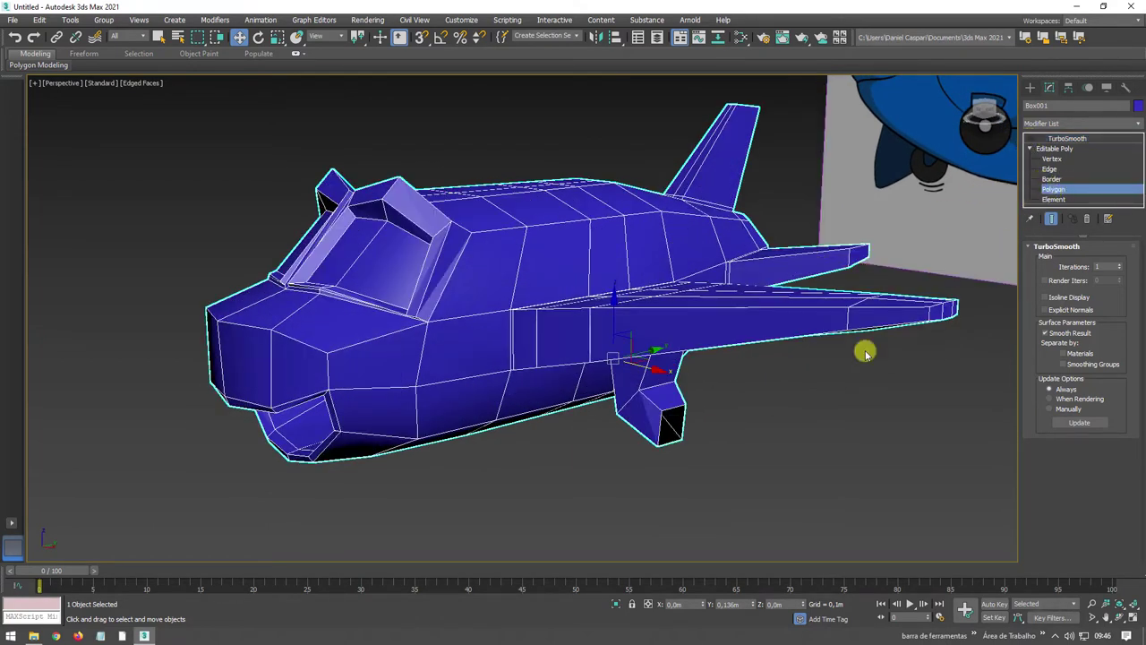
pyautogui.click(647, 421)
pyautogui.keyDown('alt'); pyautogui.moveTo(706, 463); pyautogui.dragTo(770, 448, button='middle'); pyautogui.keyUp('alt')
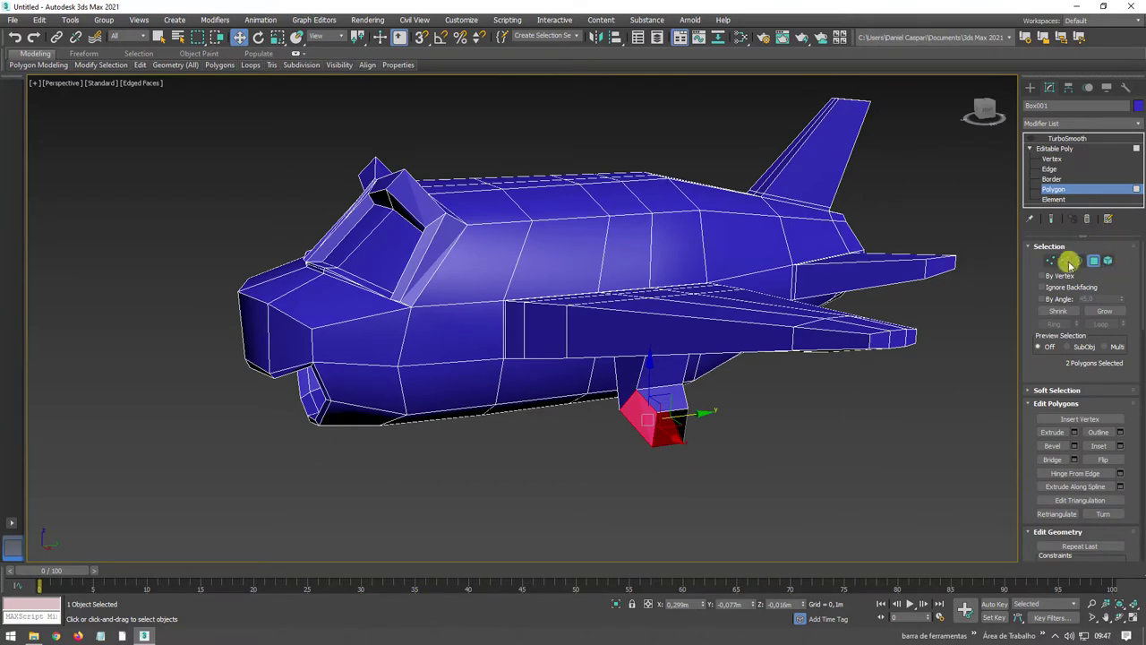
pyautogui.press('Delete')
pyautogui.press('3')
pyautogui.click(634, 410)
pyautogui.keyDown('alt'); pyautogui.moveTo(638, 421); pyautogui.dragTo(673, 440, button='middle'); pyautogui.keyUp('alt')
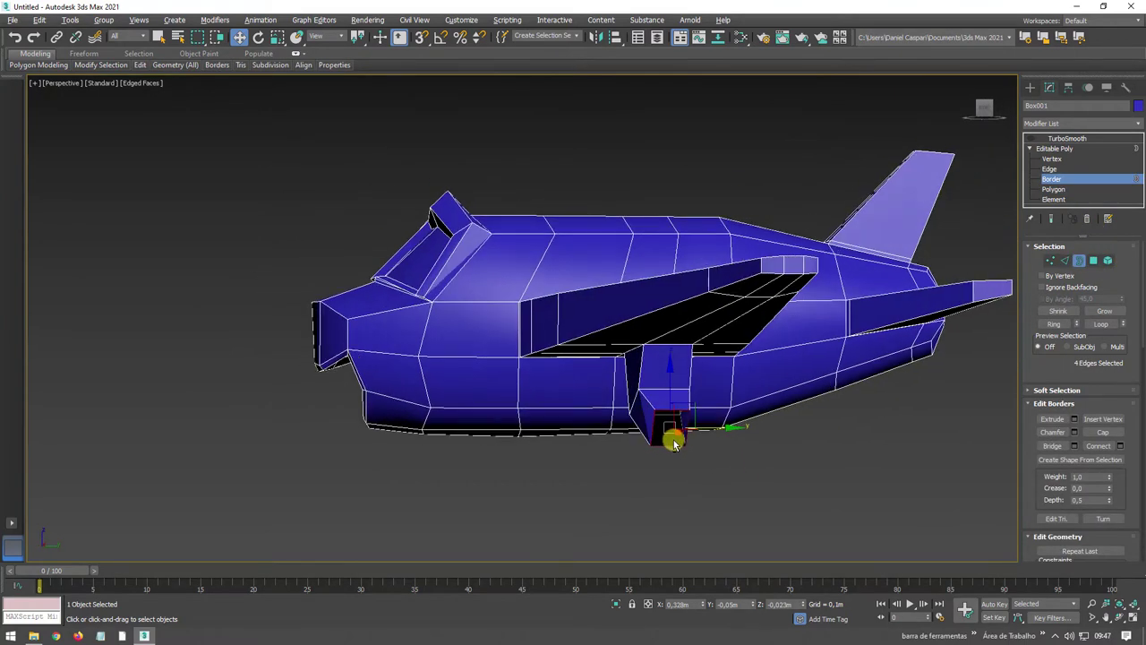
pyautogui.press('e')
pyautogui.press('r')
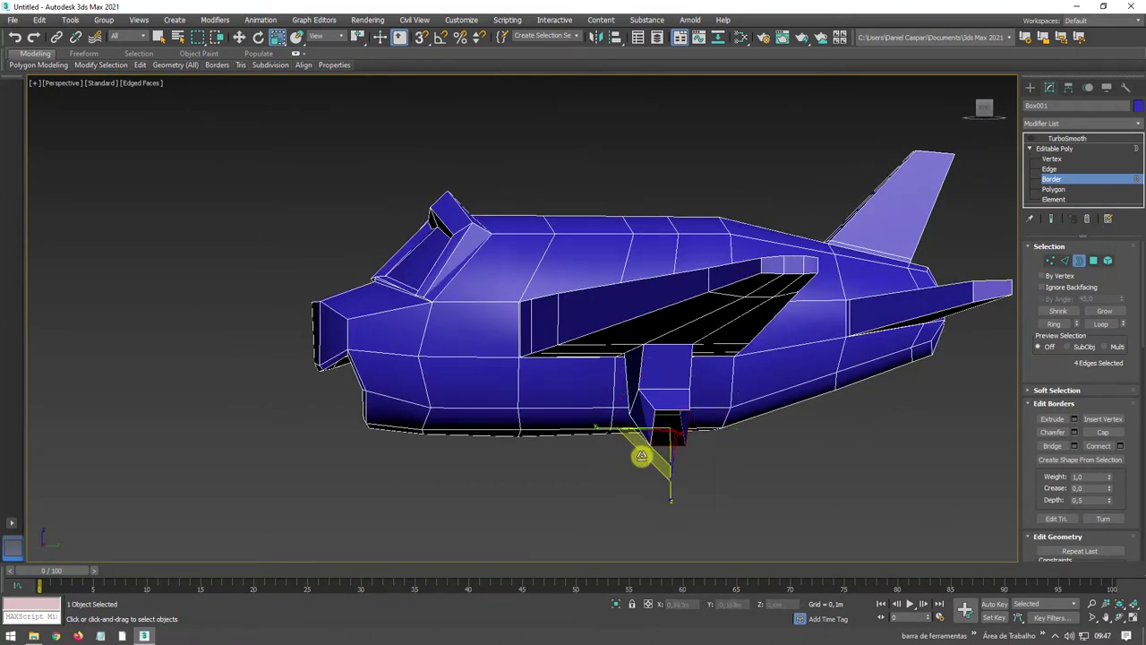
# Step: Select the left, right, top and bottom edges around the strut's opening
pyautogui.moveTo(619, 501)
pyautogui.keyDown('alt'); pyautogui.mouseDown(button='middle')
pyautogui.moveTo(734, 501)
pyautogui.moveTo(737, 429)
pyautogui.mouseUp(button='middle'); pyautogui.keyUp('alt')
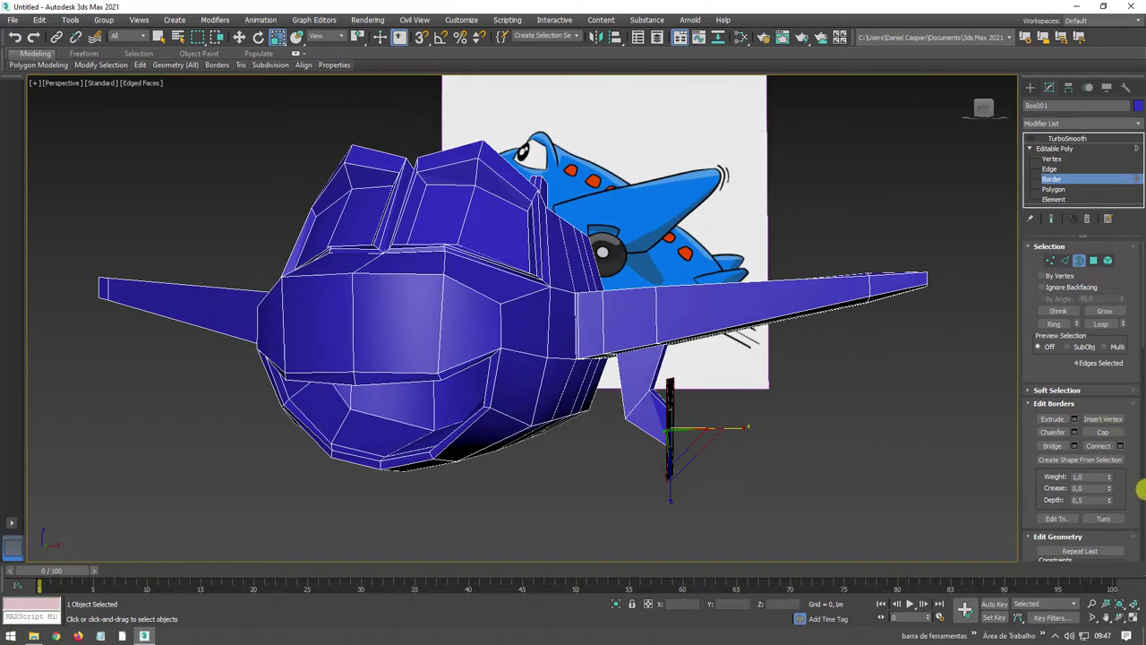
pyautogui.moveTo(647, 448)
pyautogui.keyDown('alt'); pyautogui.mouseDown(button='middle')
pyautogui.moveTo(526, 449)
pyautogui.moveTo(546, 445)
pyautogui.mouseUp(button='middle'); pyautogui.keyUp('alt')
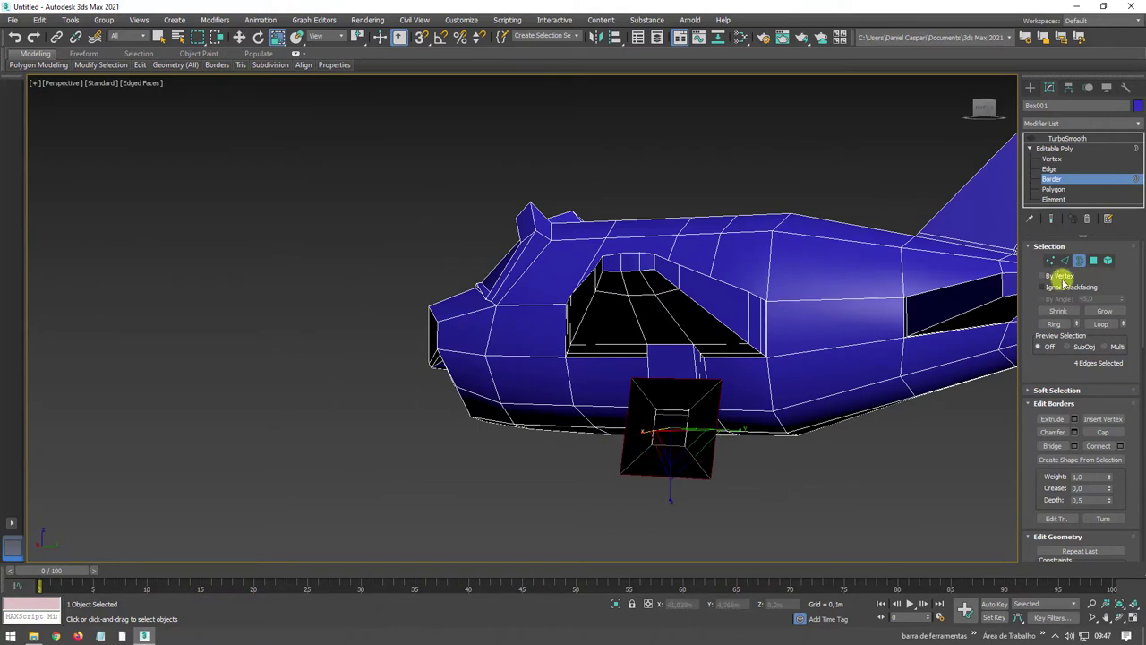
pyautogui.click(1065, 261)
pyautogui.click(628, 431)
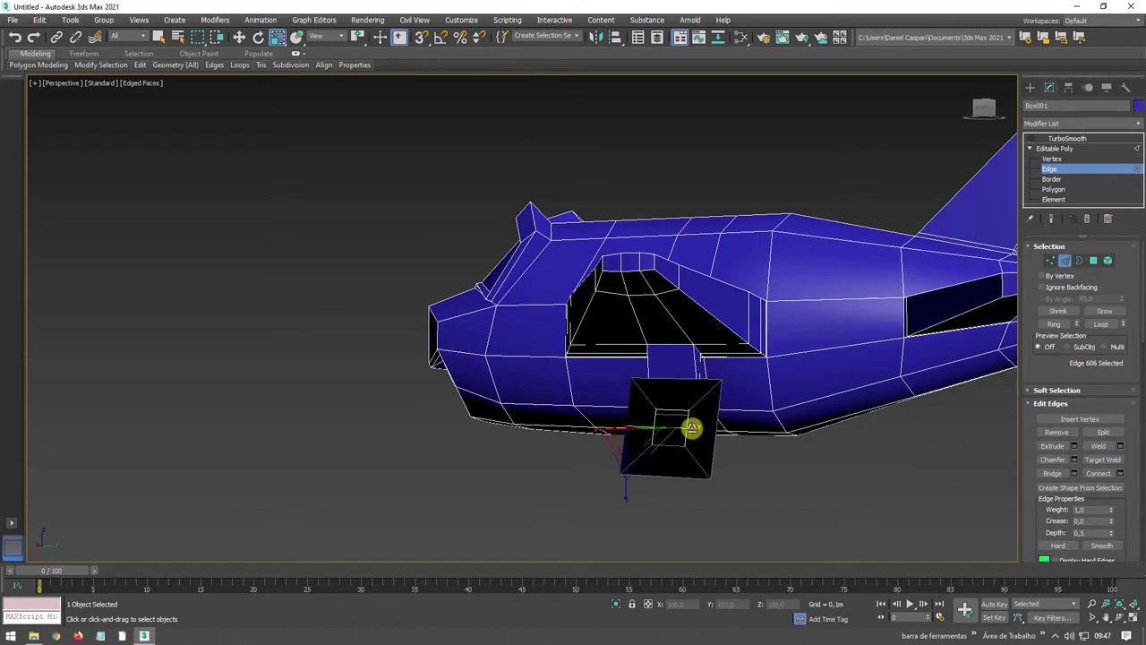
pyautogui.click(717, 450)
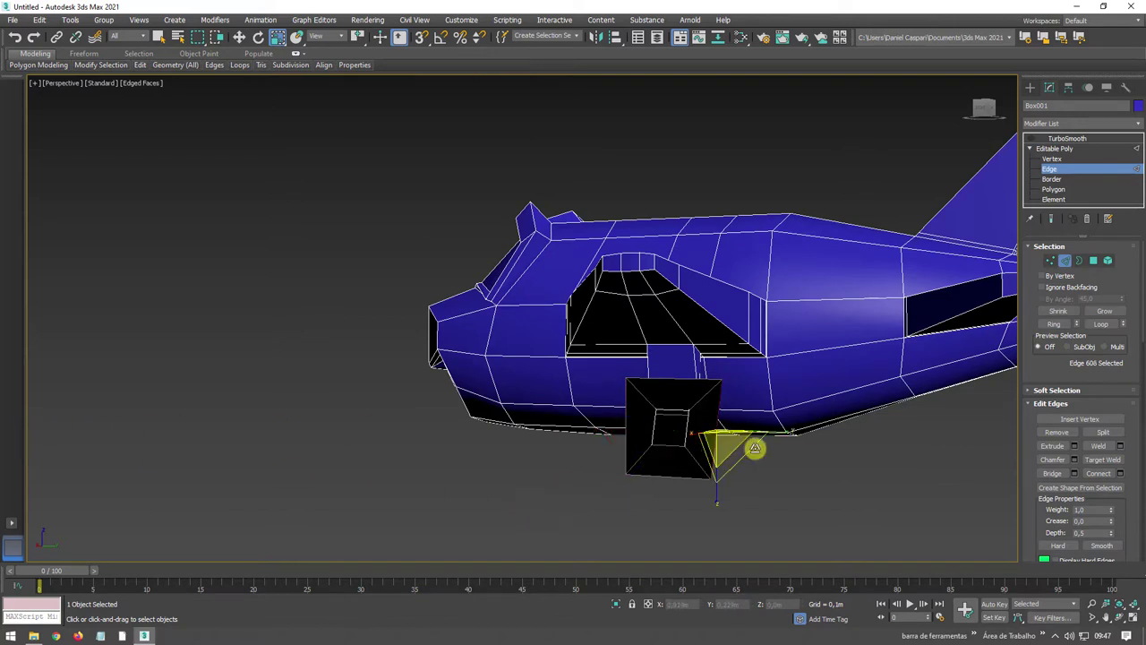
pyautogui.click(670, 379)
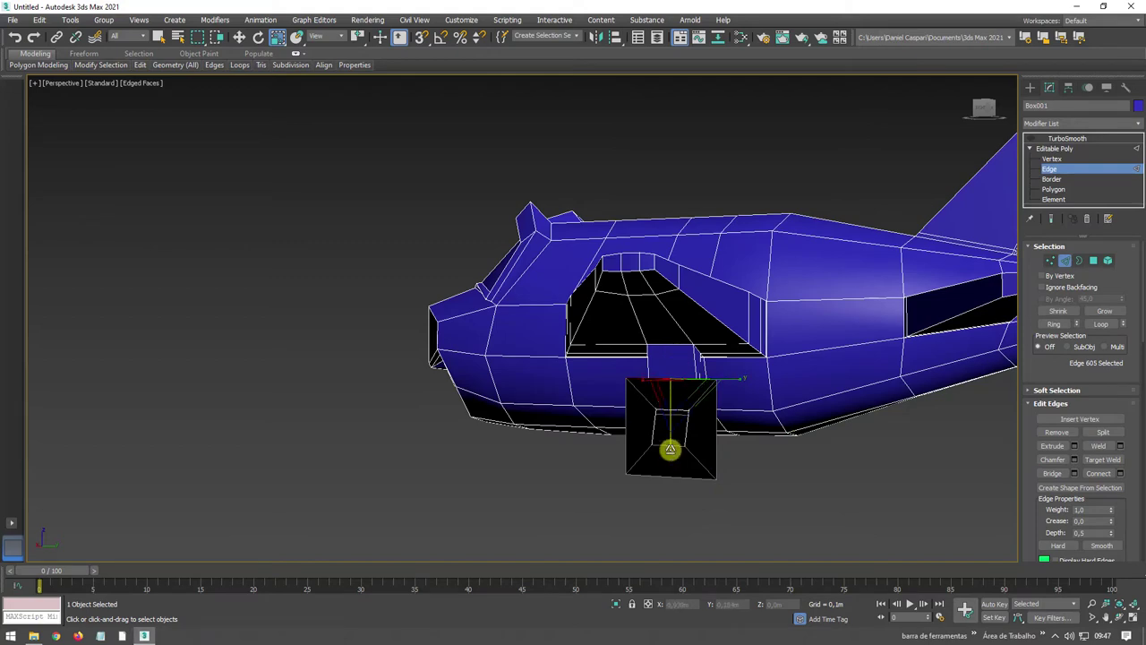
pyautogui.click(670, 482)
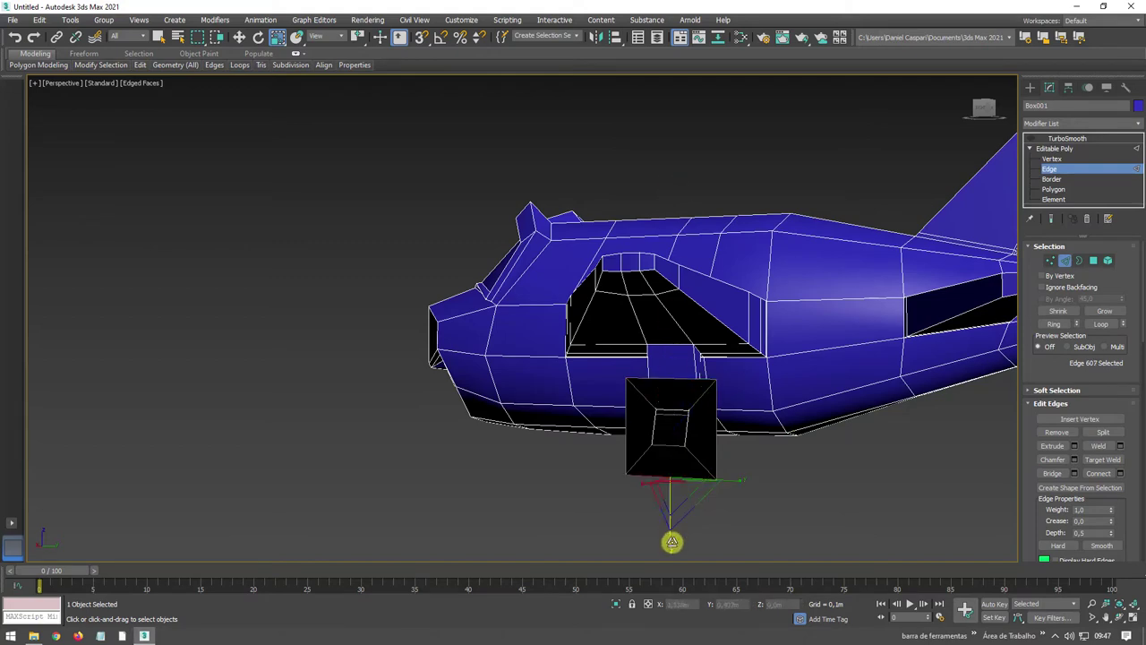
# Step: Select the opening's border and pull it out to give the wheel block depth
pyautogui.keyDown('alt'); pyautogui.moveTo(679, 413); pyautogui.dragTo(847, 411, button='middle'); pyautogui.keyUp('alt')
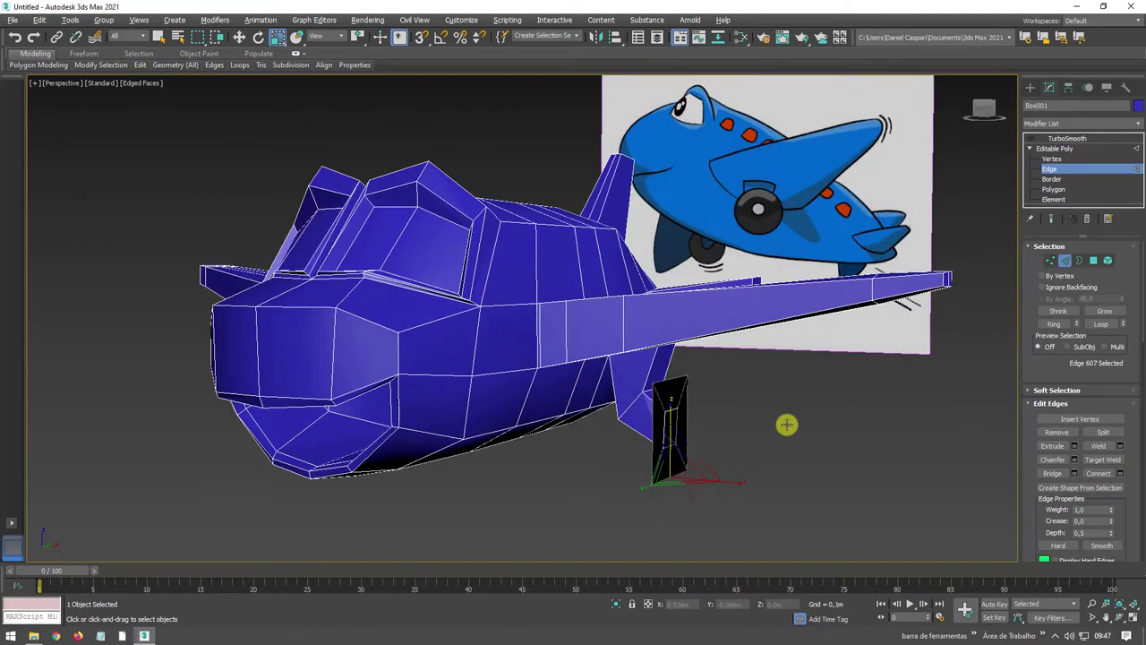
pyautogui.click(1079, 260)
pyautogui.click(648, 476)
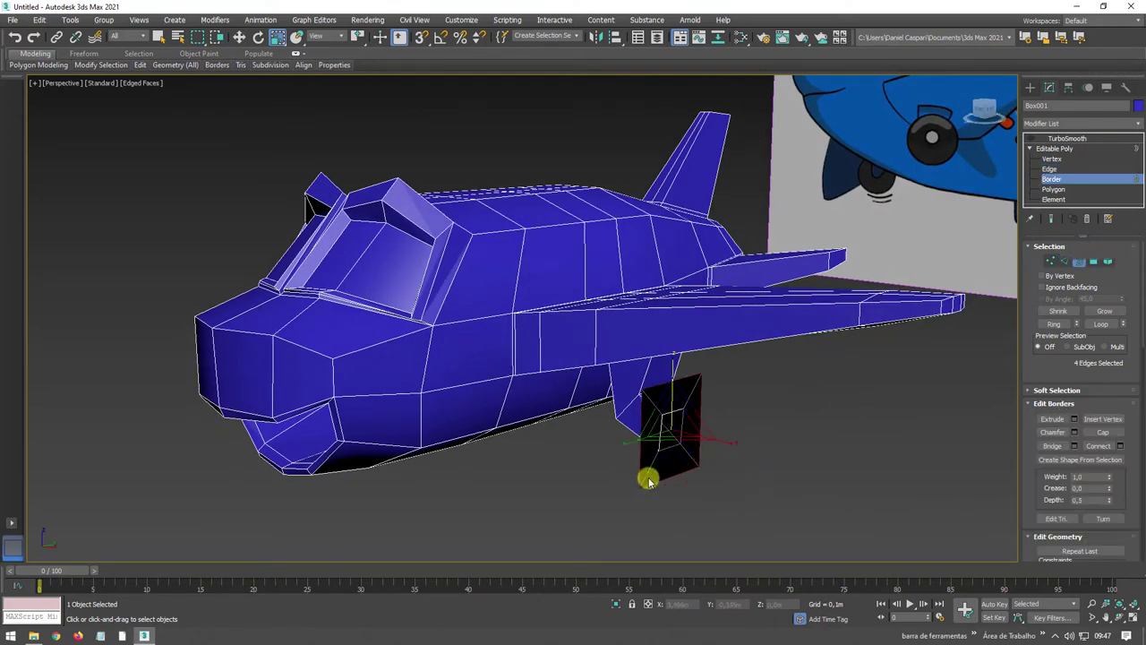
pyautogui.keyDown('alt'); pyautogui.moveTo(647, 476); pyautogui.dragTo(687, 471, button='middle'); pyautogui.keyUp('alt')
pyautogui.press('w')
pyautogui.moveTo(717, 437)
pyautogui.keyDown('shift'); pyautogui.mouseDown()
pyautogui.moveTo(736, 437)
pyautogui.moveTo(723, 508)
pyautogui.mouseUp(); pyautogui.keyUp('shift')
pyautogui.press('r')
pyautogui.moveTo(785, 484)
pyautogui.keyDown('alt'); pyautogui.mouseDown(button='middle')
pyautogui.moveTo(686, 461)
pyautogui.moveTo(740, 466)
pyautogui.mouseUp(button='middle'); pyautogui.keyUp('alt')
pyautogui.scroll(3, 686, 448)
pyautogui.scroll(3, 688, 430)
pyautogui.press('w')
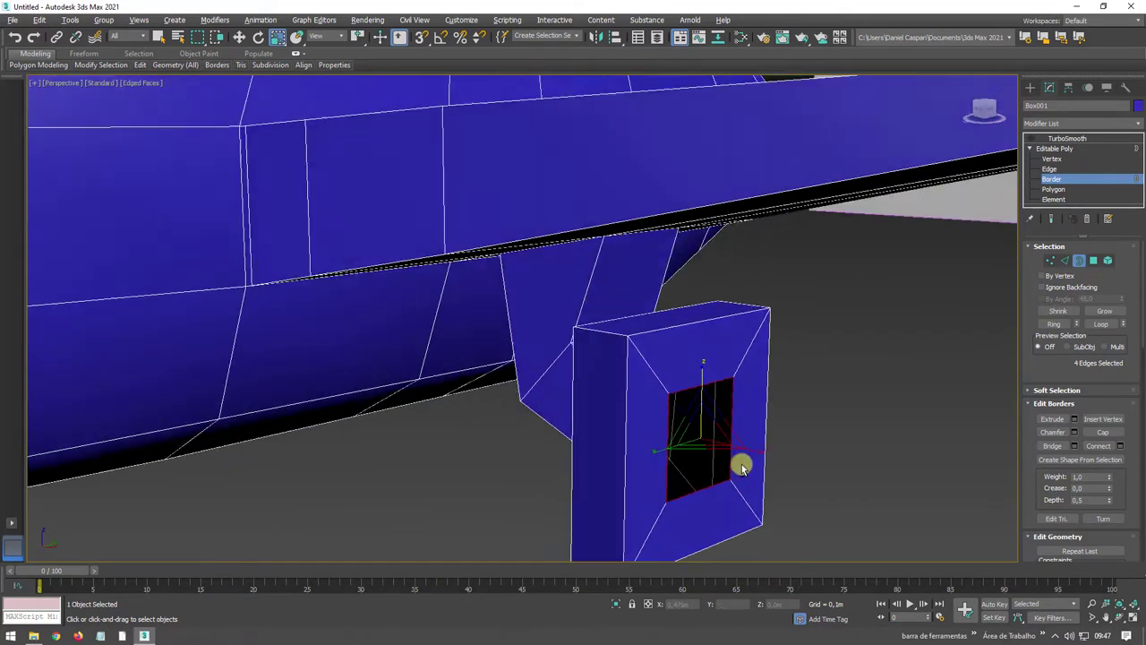
# Step: Scale the border inward, Cap it closed, and exit to the Editable Poly level
pyautogui.press('e')
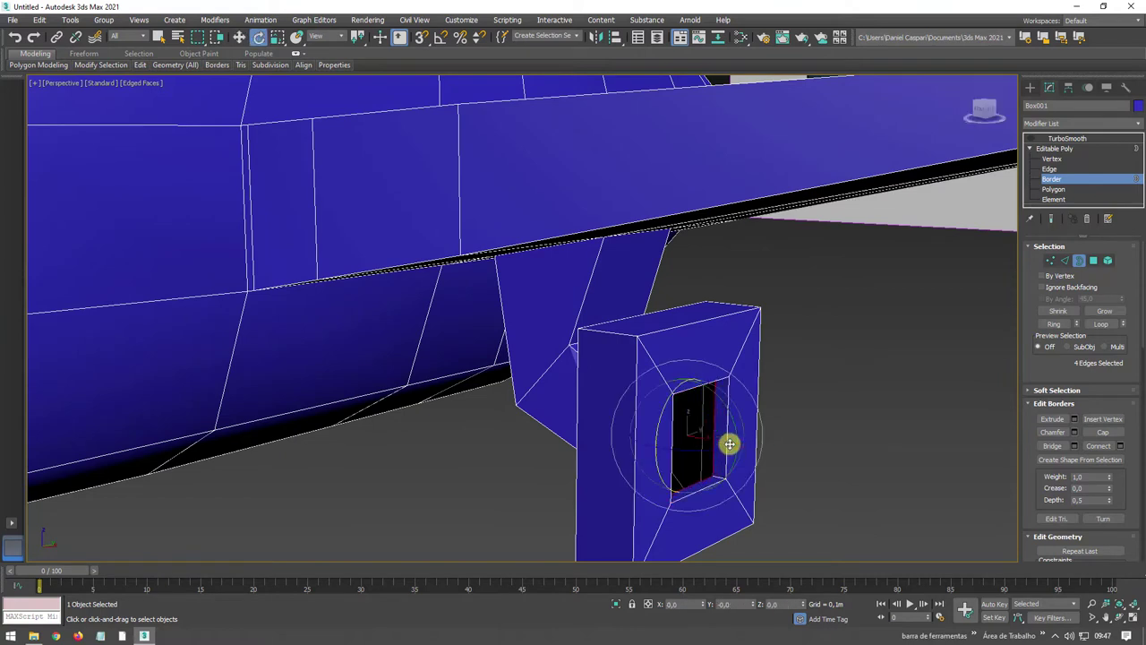
pyautogui.press('r')
pyautogui.moveTo(693, 425)
pyautogui.mouseDown()
pyautogui.moveTo(697, 455)
pyautogui.moveTo(707, 442)
pyautogui.mouseUp()
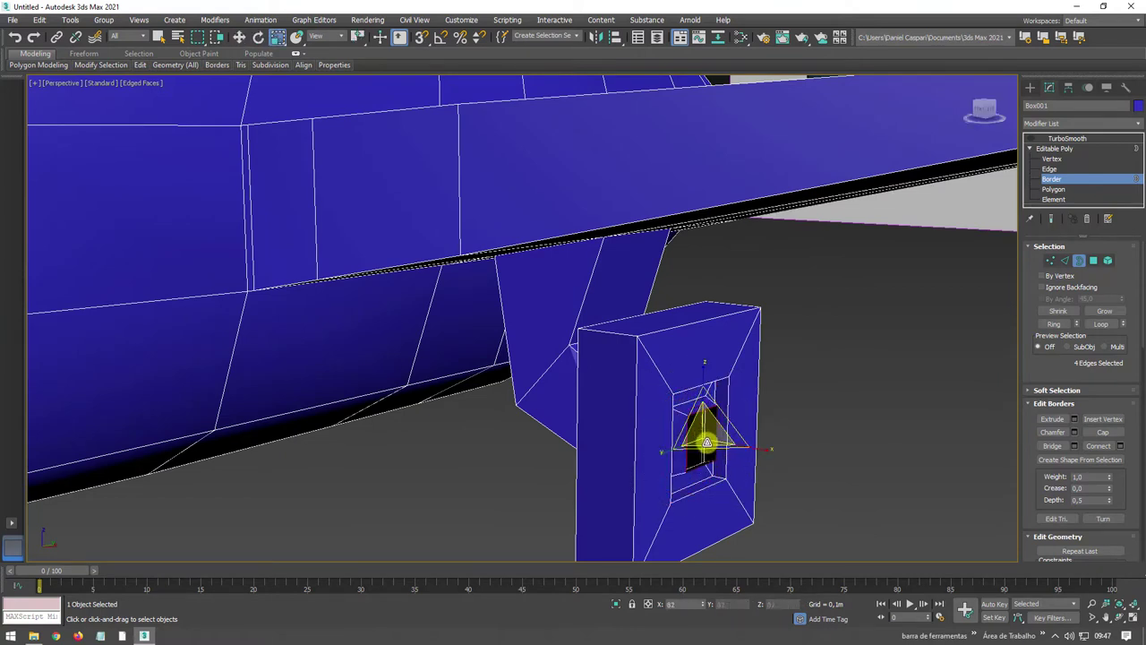
pyautogui.press('w')
pyautogui.scroll(5, 746, 450)
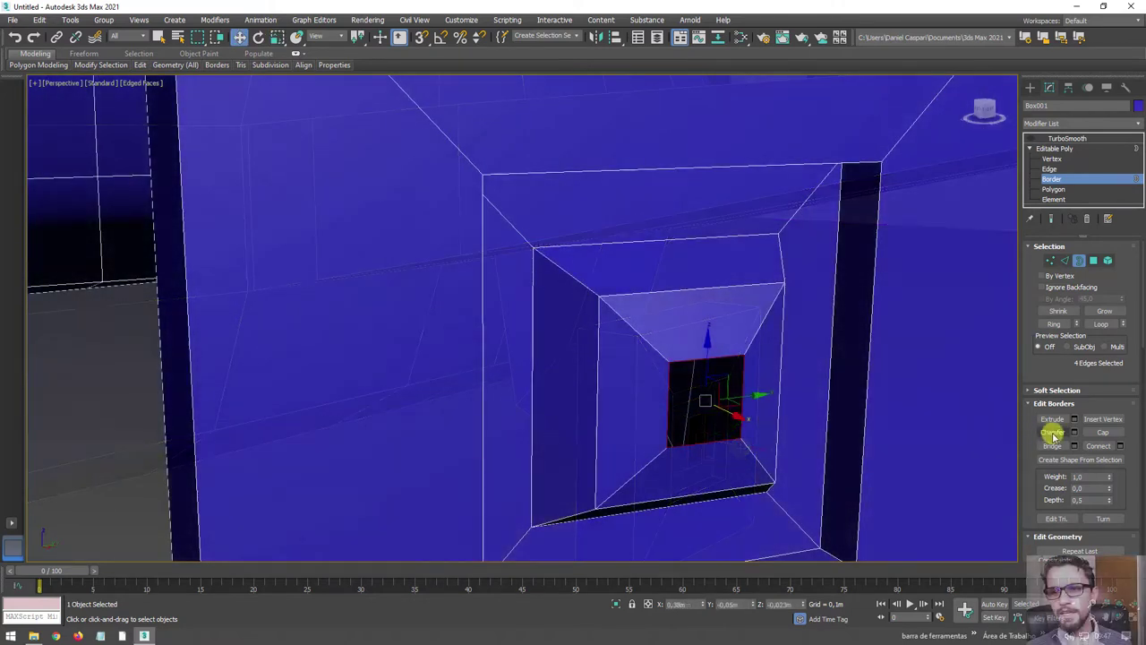
pyautogui.click(1103, 432)
pyautogui.scroll(-5, 762, 383)
pyautogui.scroll(-3, 762, 383)
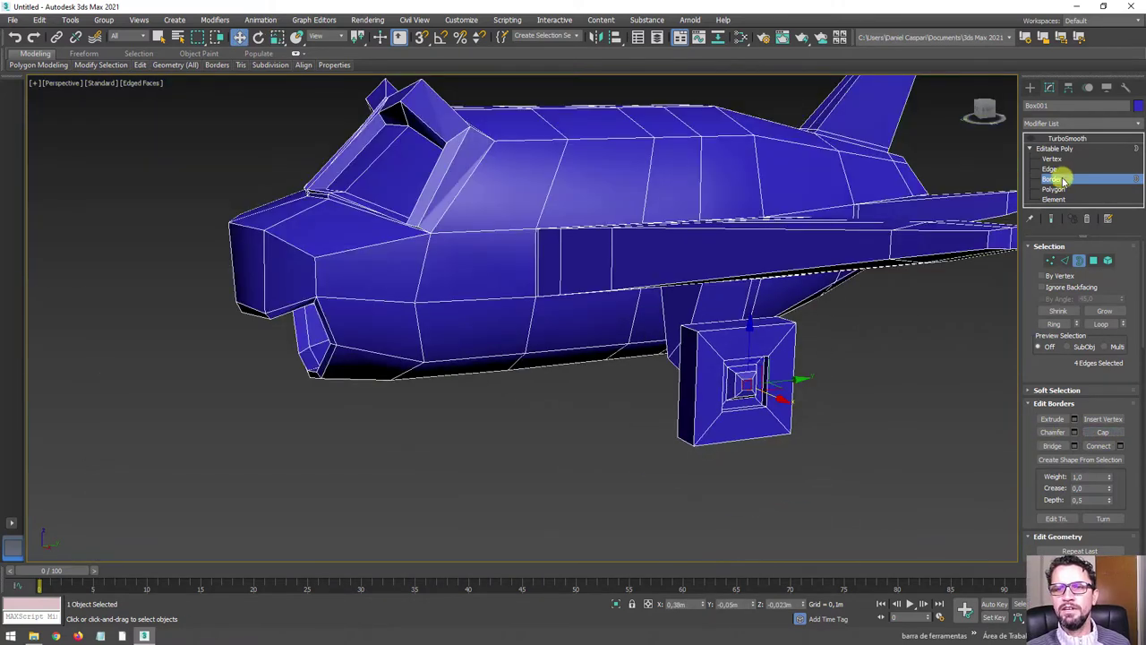
pyautogui.click(1057, 149)
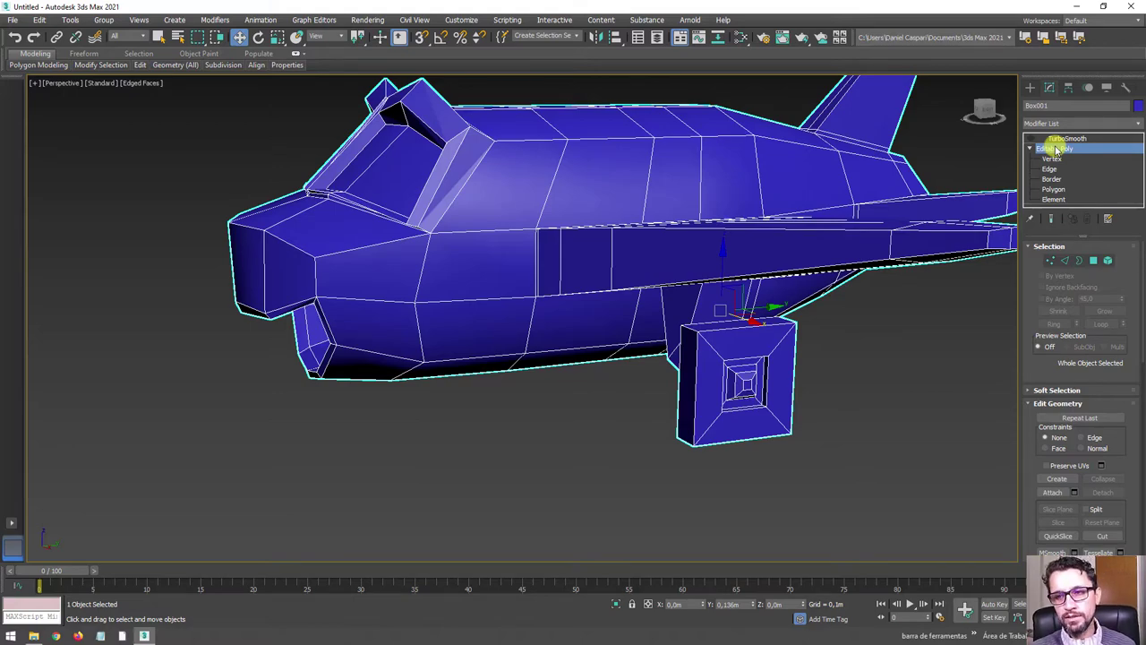
# Step: Turn the TurboSmooth preview back on and view the smoothed airplane from the front
pyautogui.click(1066, 139)
pyautogui.click(1032, 140)
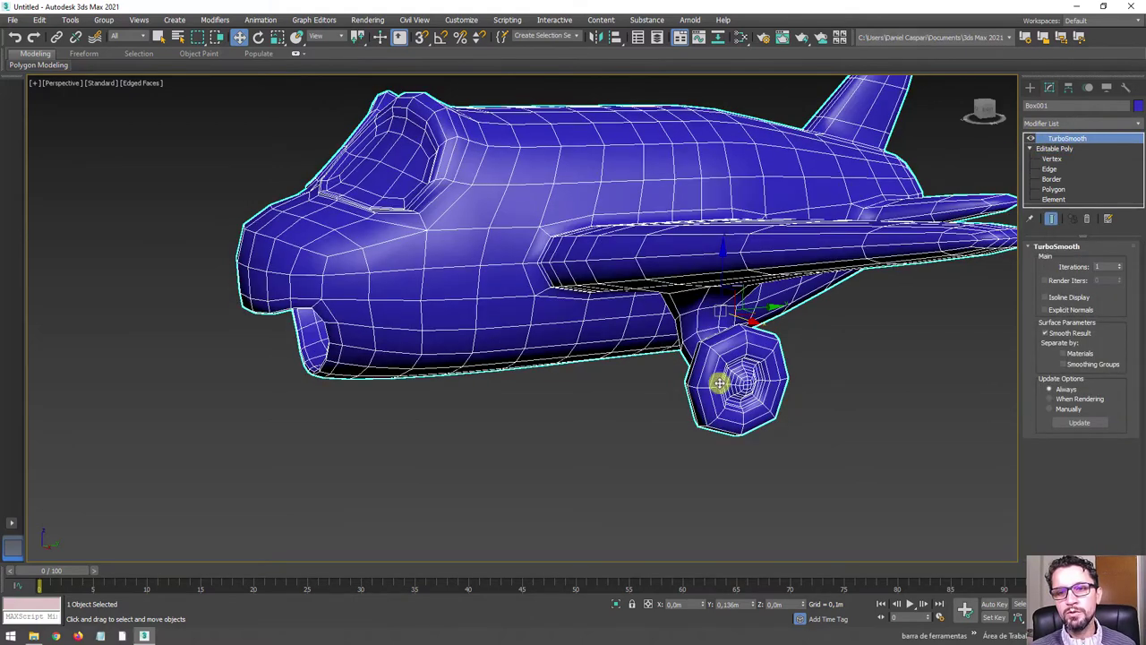
pyautogui.moveTo(719, 383)
pyautogui.keyDown('alt'); pyautogui.mouseDown(button='middle')
pyautogui.moveTo(768, 397)
pyautogui.moveTo(726, 397)
pyautogui.moveTo(857, 394)
pyautogui.mouseUp(button='middle'); pyautogui.keyUp('alt')
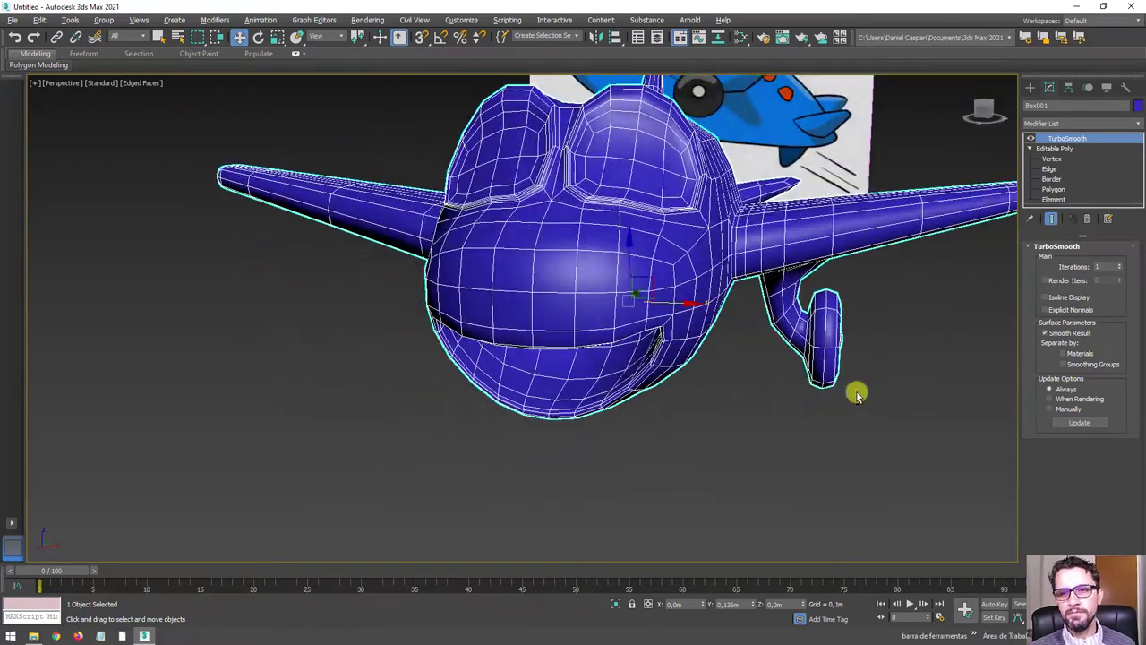
pyautogui.scroll(3, 811, 323)
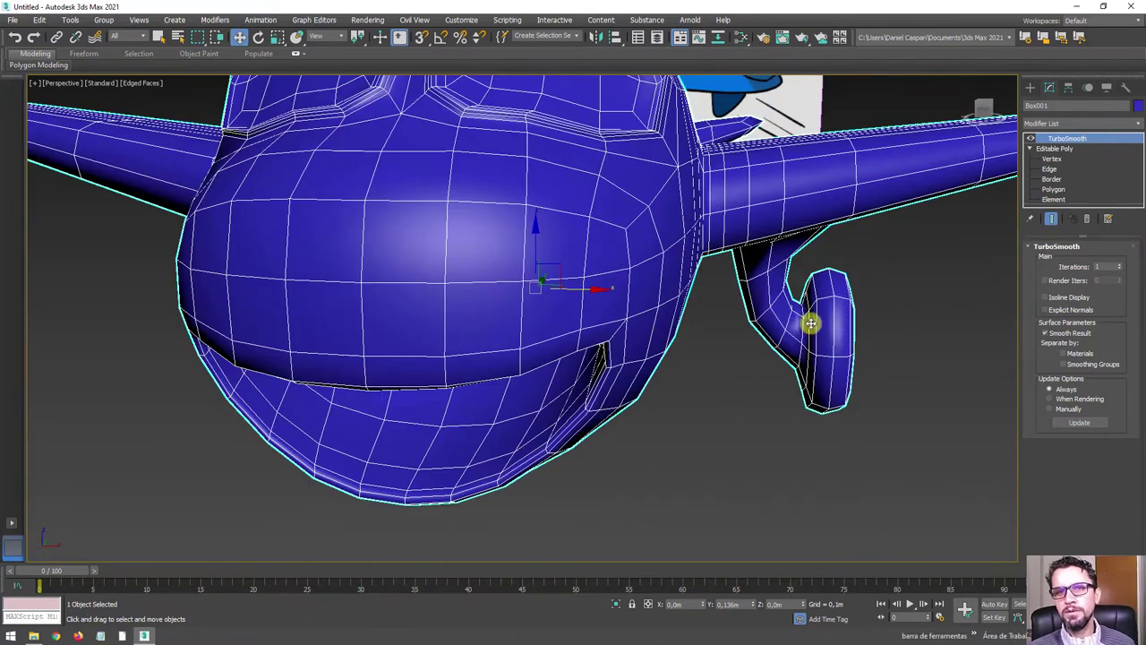
# Step: At Edge level, nudge the gear strut joint edges slightly right and up
pyautogui.click(1051, 168)
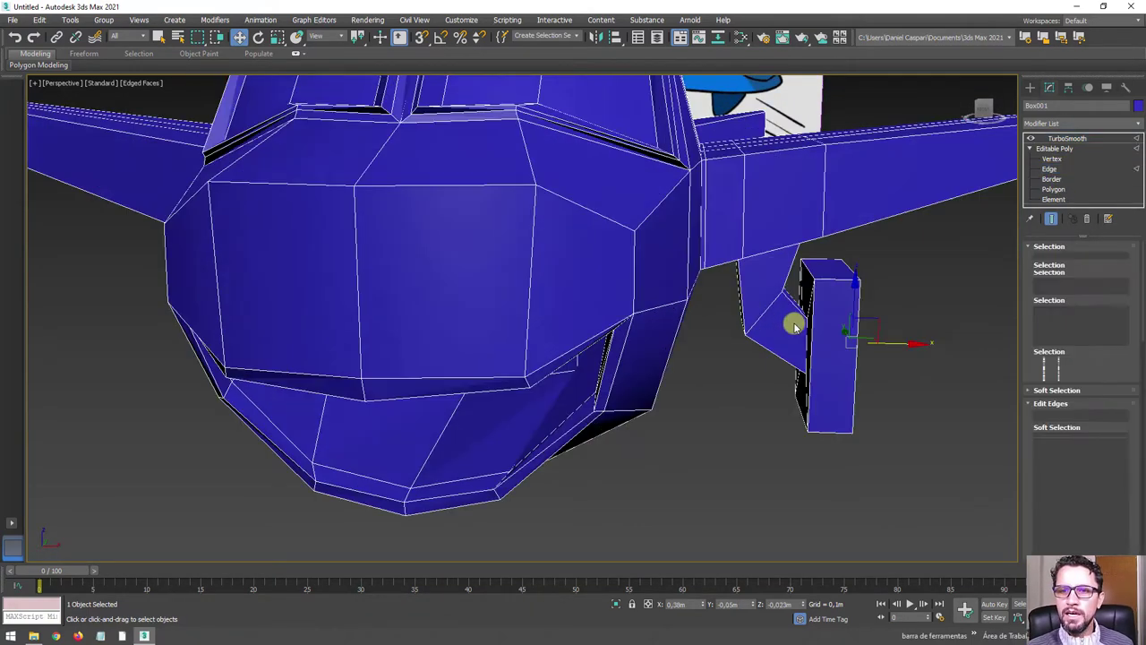
pyautogui.scroll(2, 807, 319)
pyautogui.scroll(4, 813, 317)
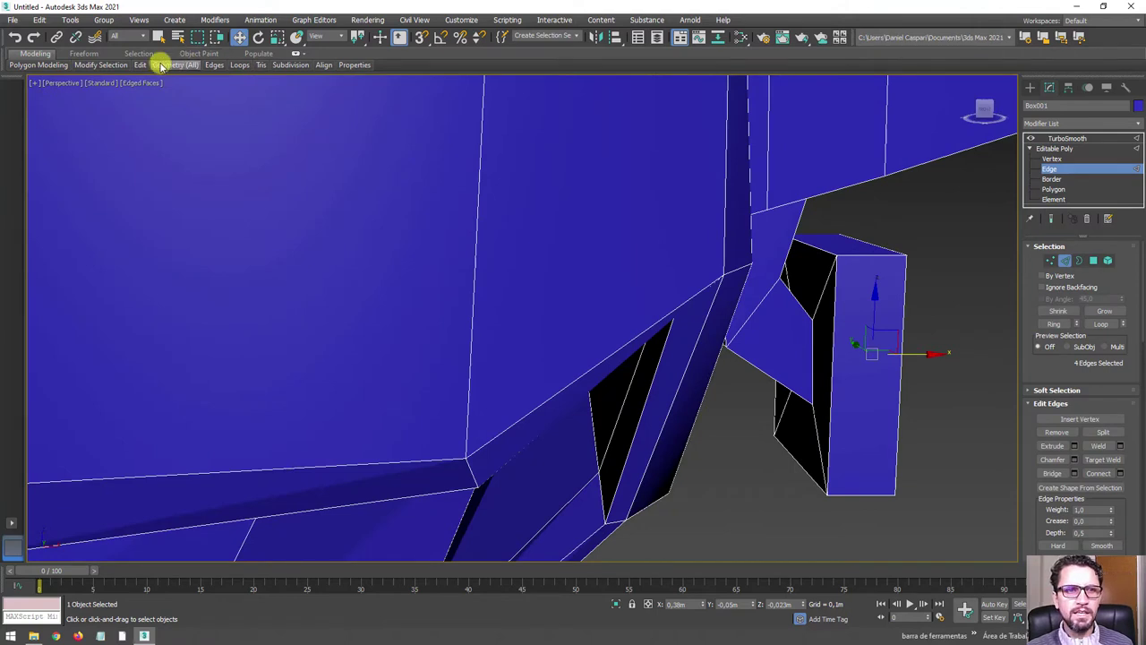
pyautogui.moveTo(175, 65)
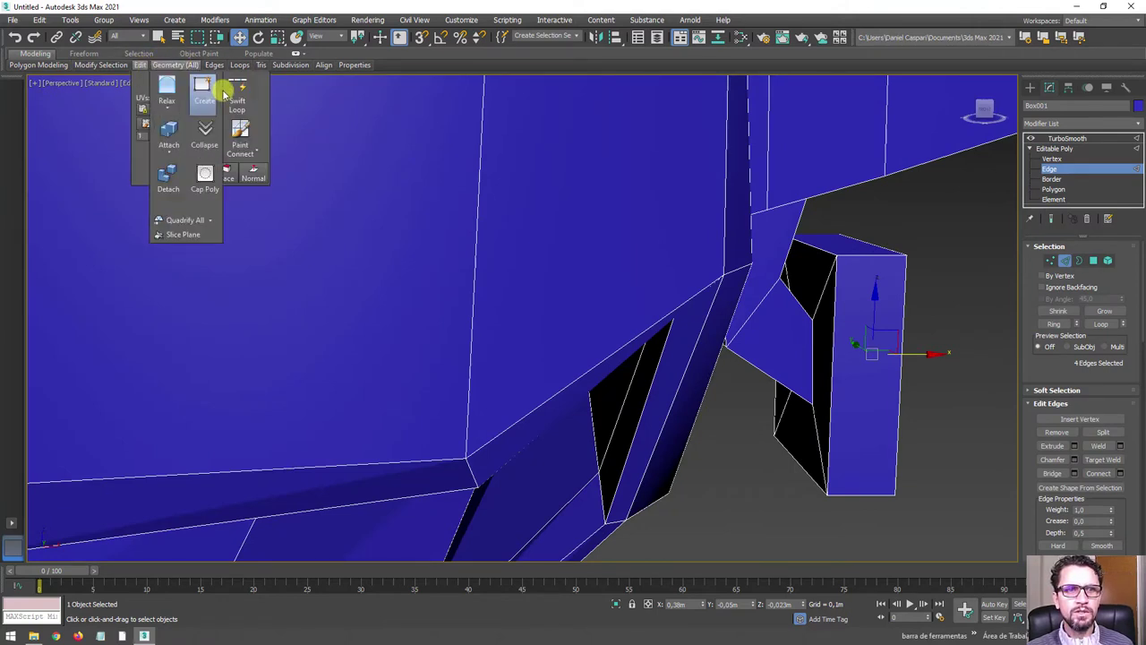
pyautogui.click(235, 91)
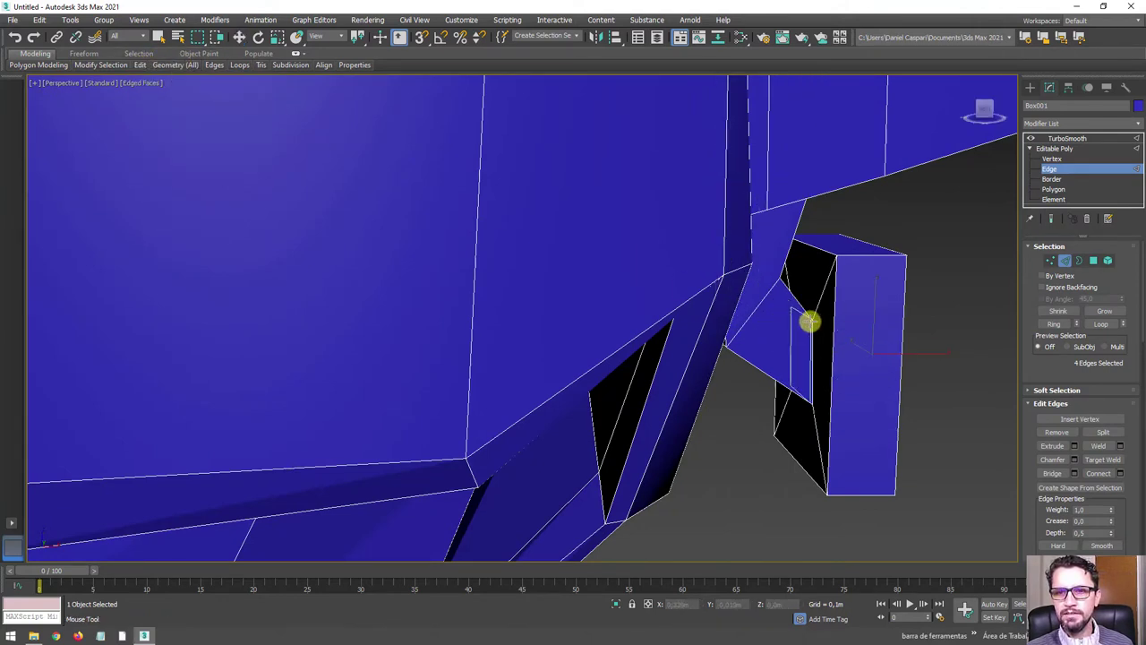
pyautogui.scroll(3, 798, 327)
pyautogui.scroll(3, 780, 310)
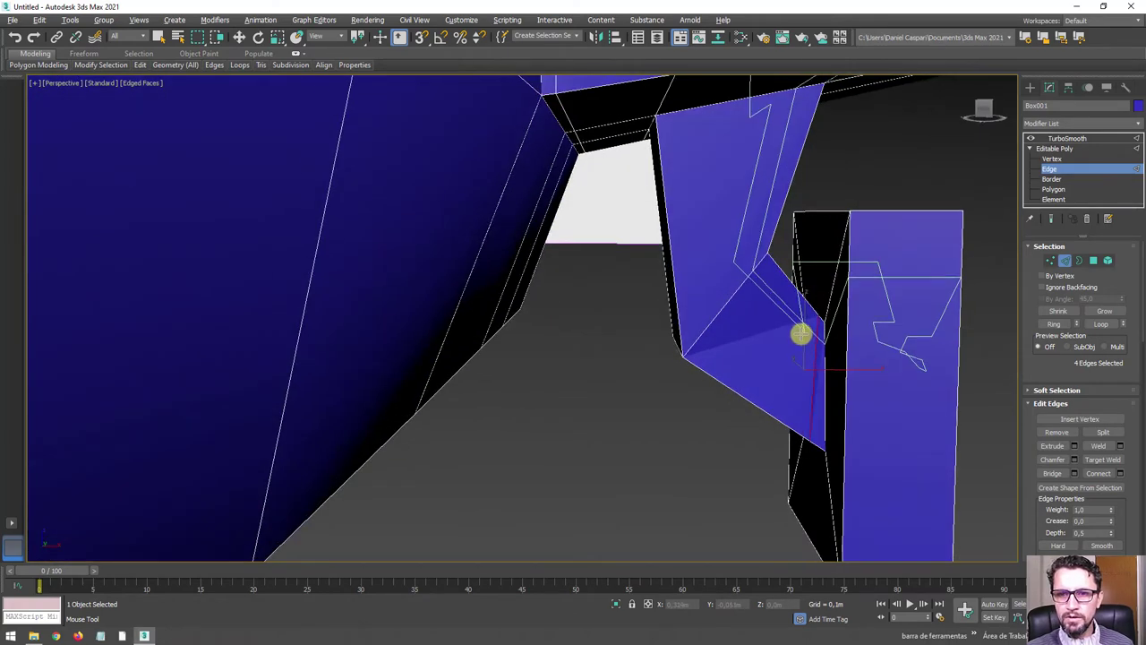
pyautogui.press('e')
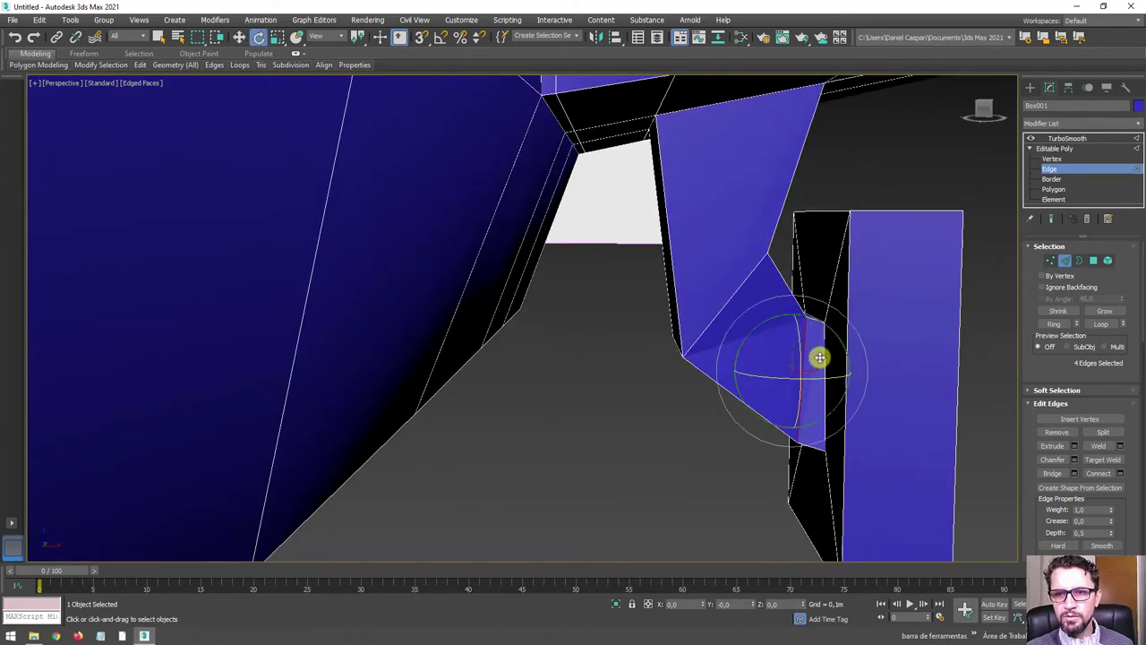
pyautogui.press('r')
pyautogui.press('w')
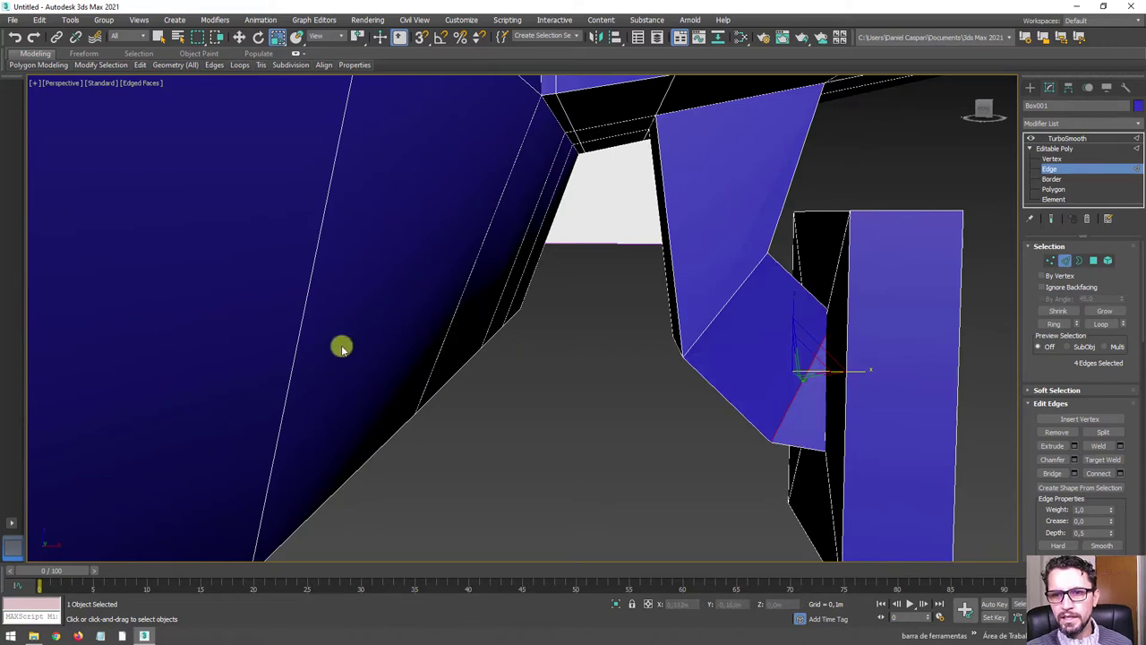
pyautogui.press('r')
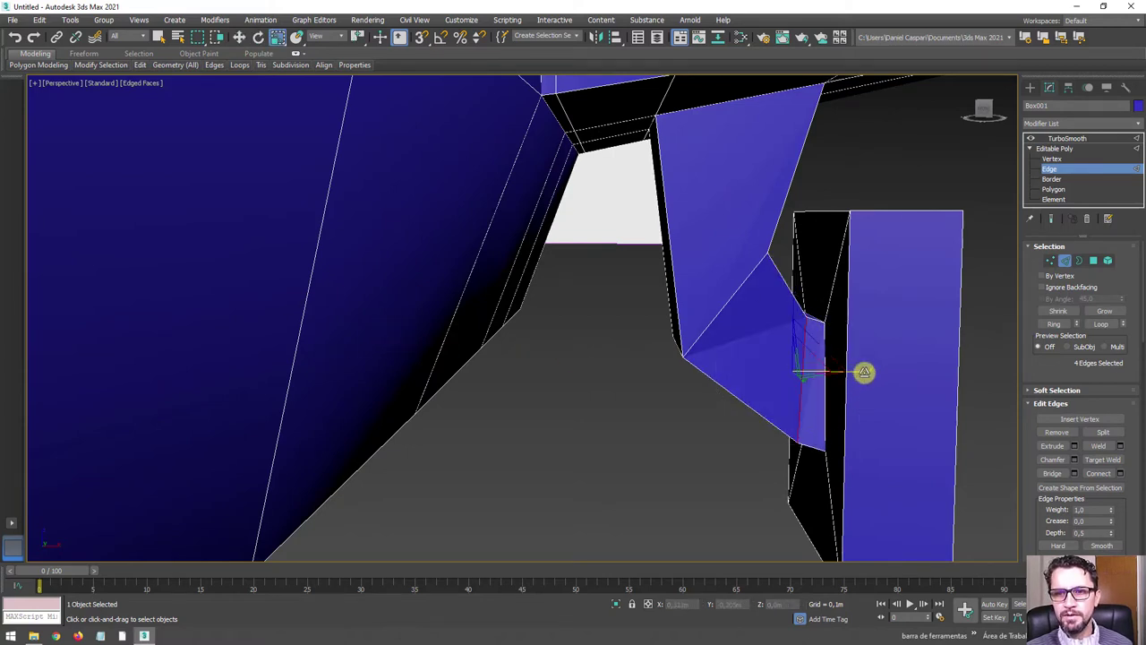
pyautogui.press('w')
pyautogui.moveTo(822, 362); pyautogui.dragTo(825, 358)
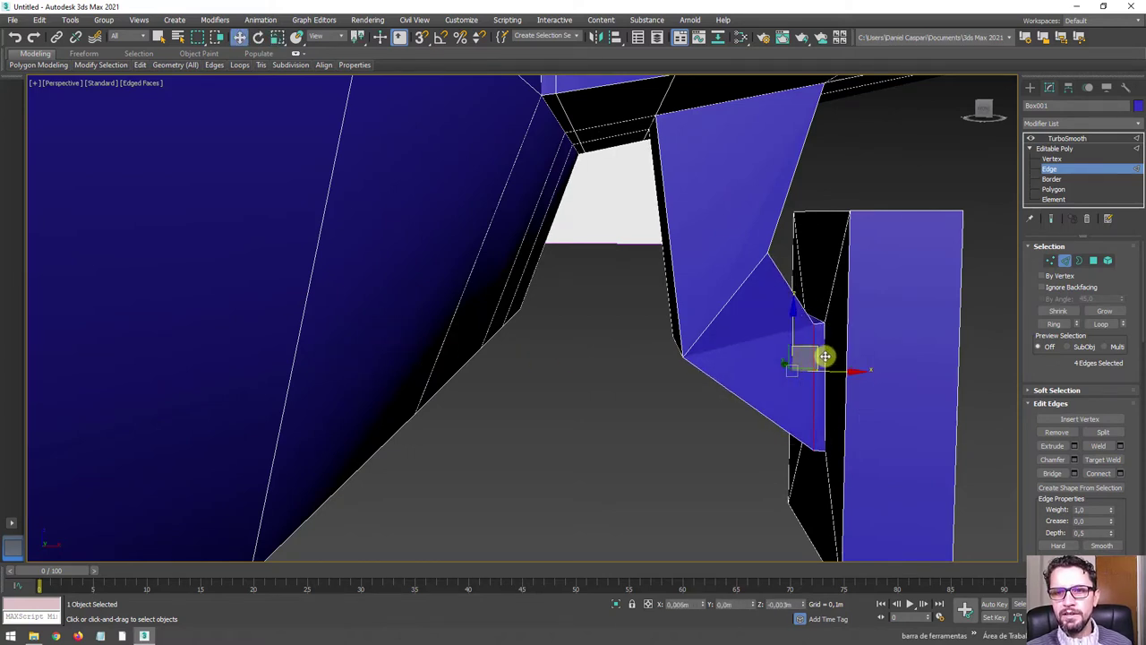
pyautogui.scroll(-5, 822, 361)
# Step: Exit edge editing and turn the smoothed preview back on
pyautogui.click(1053, 149)
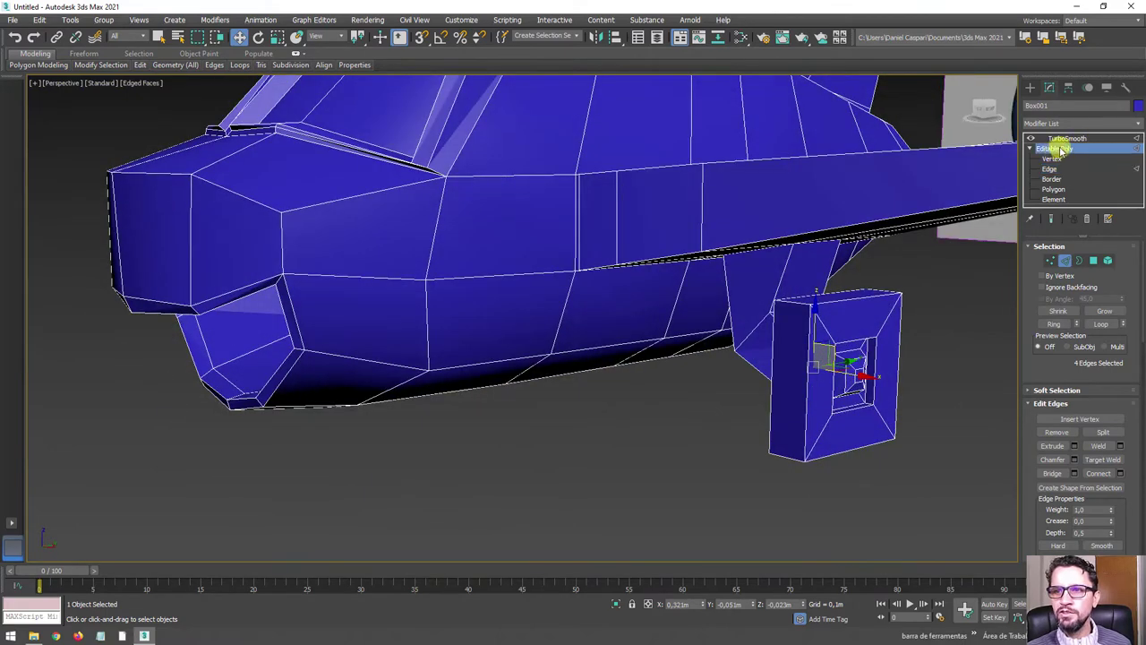
pyautogui.moveTo(890, 320)
pyautogui.keyDown('alt'); pyautogui.mouseDown(button='middle')
pyautogui.moveTo(868, 325)
pyautogui.moveTo(896, 305)
pyautogui.mouseUp(button='middle'); pyautogui.keyUp('alt')
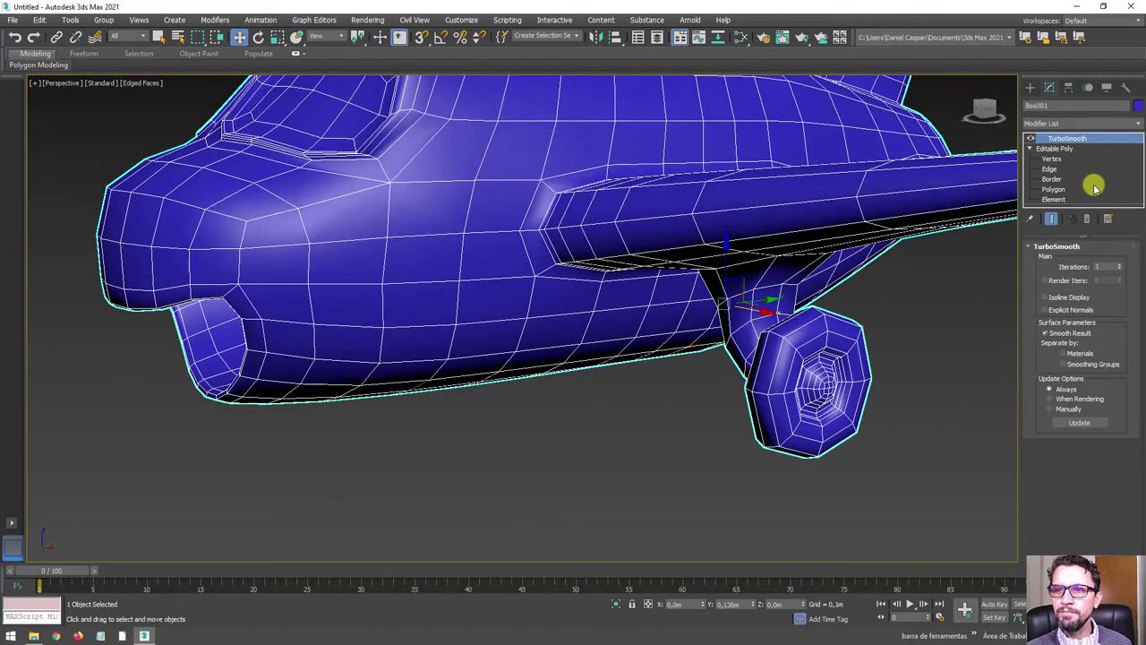
pyautogui.click(1070, 189)
pyautogui.moveTo(750, 396)
pyautogui.keyDown('alt'); pyautogui.mouseDown(button='middle')
pyautogui.moveTo(857, 397)
pyautogui.moveTo(898, 506)
pyautogui.mouseUp(button='middle'); pyautogui.keyUp('alt')
# Step: Select the wheel block's polygons under the wing and scale them up
pyautogui.moveTo(822, 316); pyautogui.dragTo(824, 322)
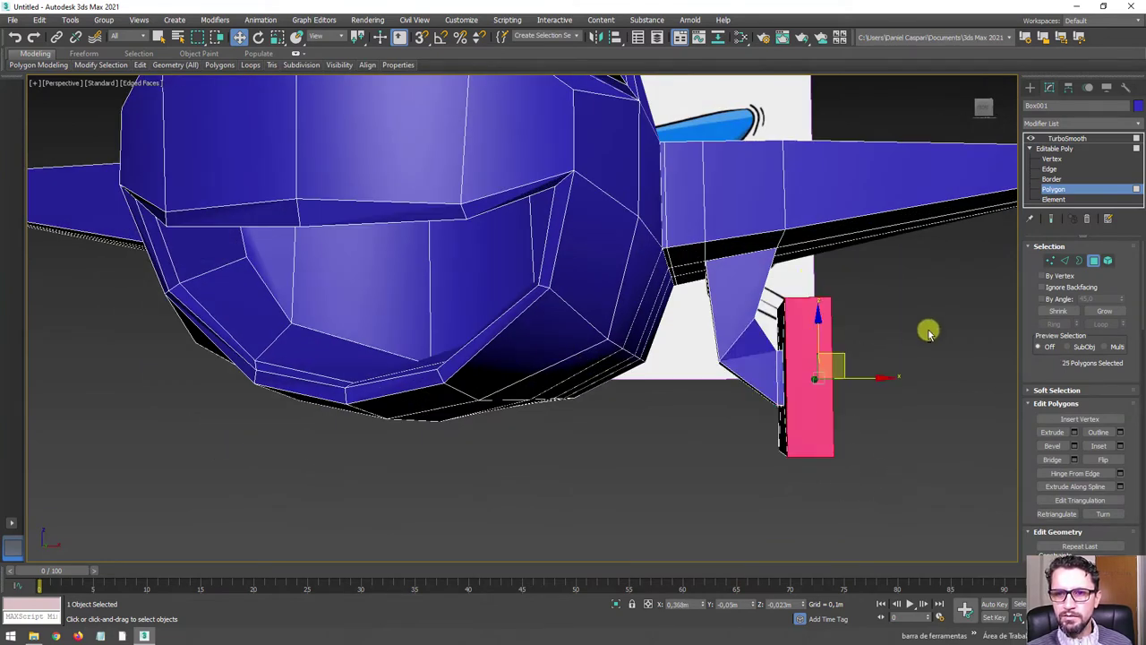
pyautogui.moveTo(926, 328)
pyautogui.keyDown('alt'); pyautogui.mouseDown(button='middle')
pyautogui.moveTo(883, 358)
pyautogui.moveTo(833, 367)
pyautogui.mouseUp(button='middle'); pyautogui.keyUp('alt')
pyautogui.press('e')
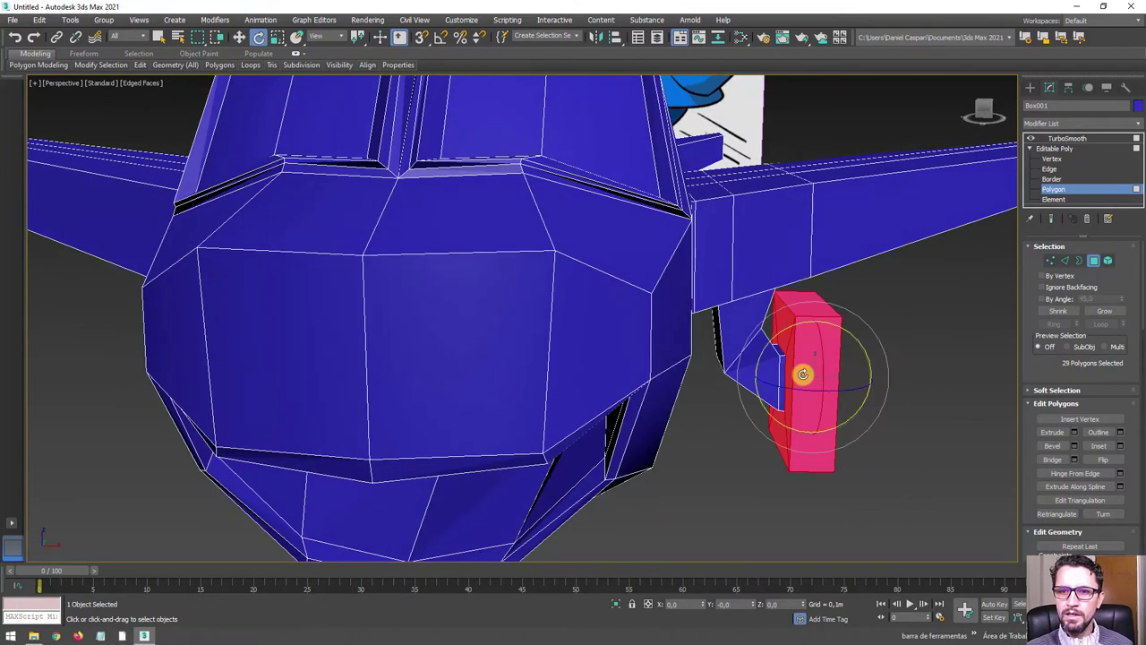
pyautogui.press('r')
pyautogui.moveTo(833, 360); pyautogui.dragTo(866, 377)
# Step: Shift the enlarged wheel block sideways along X
pyautogui.moveTo(914, 386)
pyautogui.keyDown('alt'); pyautogui.mouseDown(button='middle')
pyautogui.moveTo(962, 307)
pyautogui.moveTo(890, 343)
pyautogui.mouseUp(button='middle'); pyautogui.keyUp('alt')
pyautogui.press('e')
pyautogui.press('r')
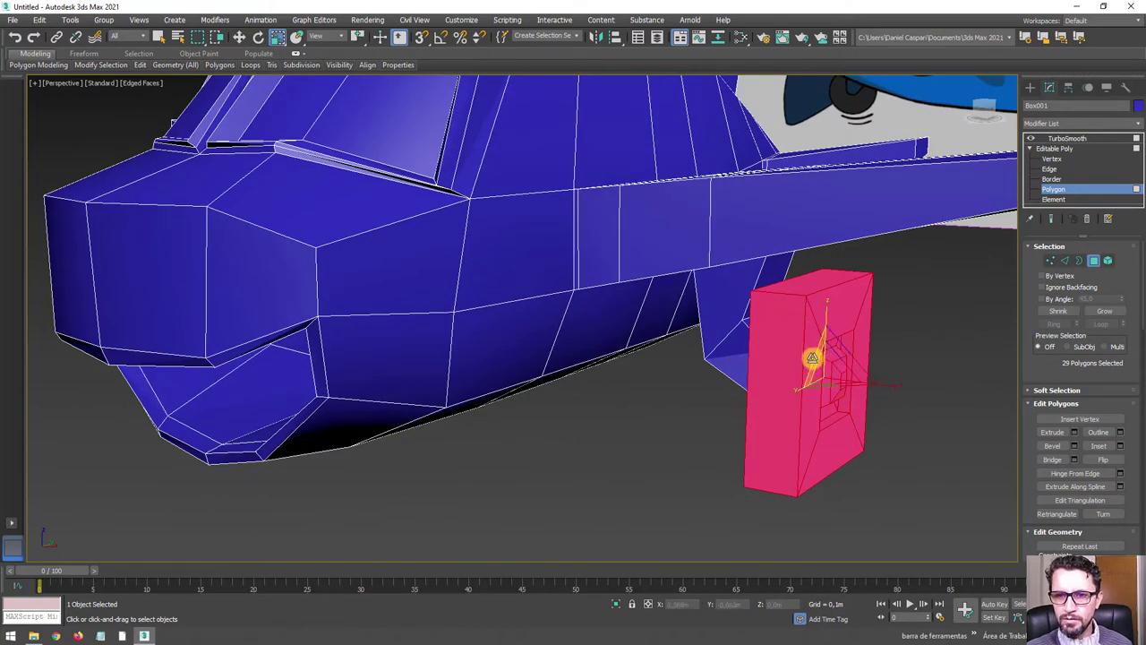
pyautogui.press('w')
pyautogui.moveTo(890, 384); pyautogui.dragTo(875, 379)
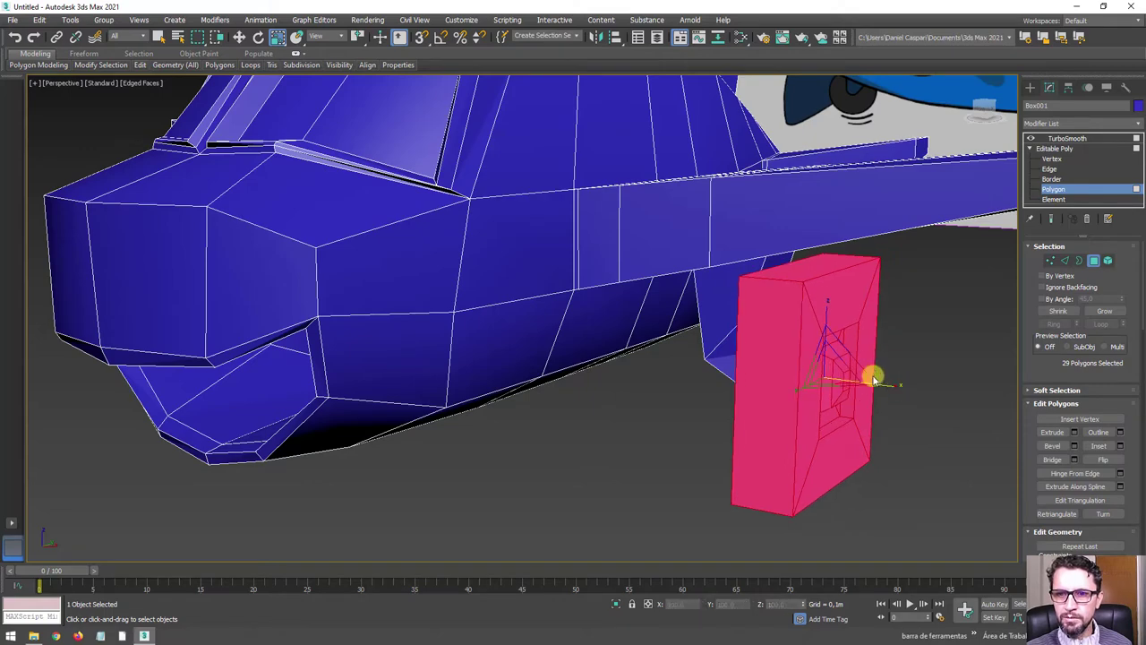
pyautogui.keyDown('alt'); pyautogui.moveTo(874, 380); pyautogui.dragTo(901, 371, button='middle'); pyautogui.keyUp('alt')
pyautogui.moveTo(875, 379); pyautogui.dragTo(883, 379)
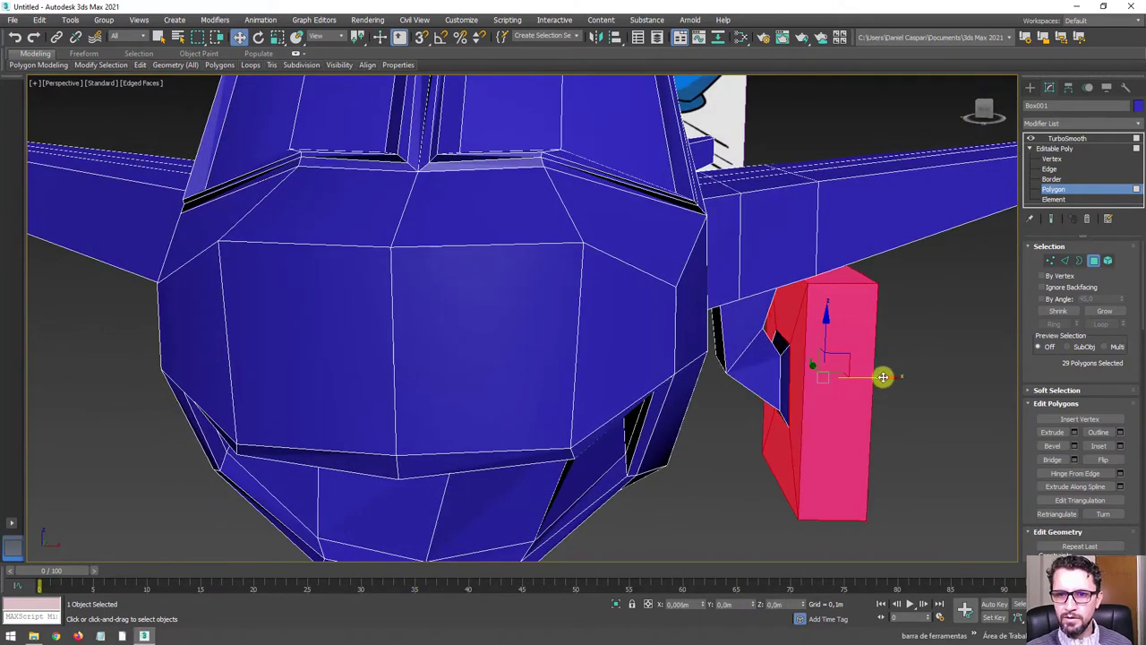
# Step: Show the TurboSmooth result and view the rounded wheel from side and front
pyautogui.click(1065, 149)
pyautogui.click(1066, 139)
pyautogui.moveTo(917, 323)
pyautogui.keyDown('alt'); pyautogui.mouseDown(button='middle')
pyautogui.moveTo(867, 316)
pyautogui.moveTo(865, 332)
pyautogui.moveTo(760, 340)
pyautogui.mouseUp(button='middle'); pyautogui.keyUp('alt')
pyautogui.scroll(-10, 867, 316)
pyautogui.scroll(8, 761, 340)
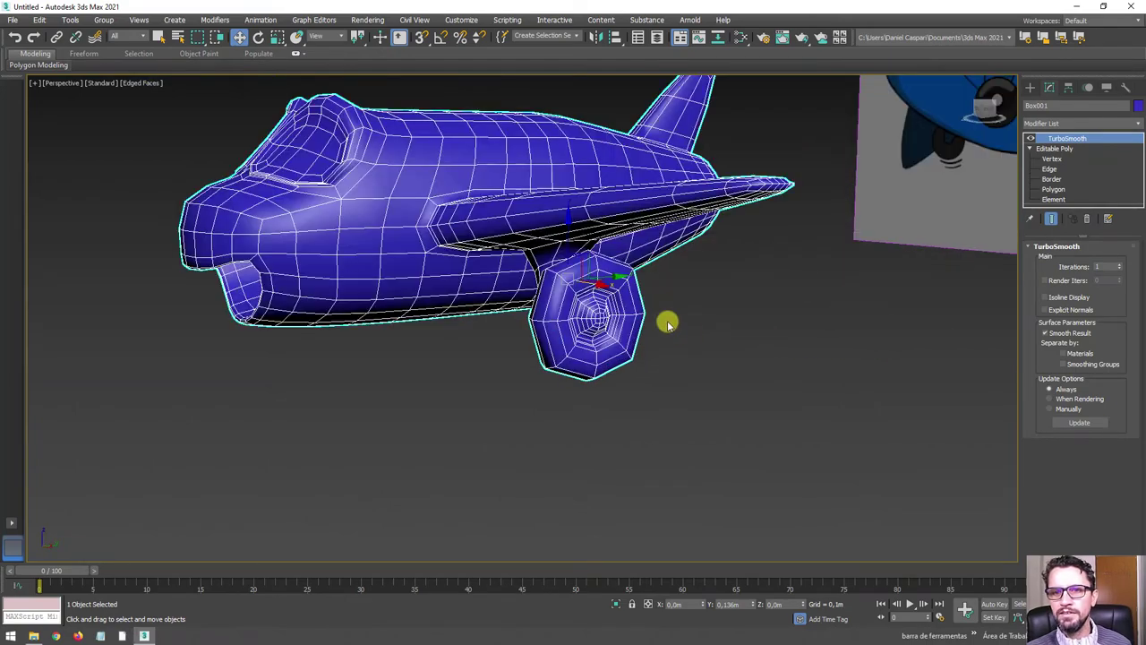
pyautogui.moveTo(667, 324)
pyautogui.keyDown('alt'); pyautogui.mouseDown(button='middle')
pyautogui.moveTo(750, 389)
pyautogui.moveTo(748, 458)
pyautogui.moveTo(734, 460)
pyautogui.mouseUp(button='middle'); pyautogui.keyUp('alt')
# Step: With Show End Result on, scale the wheel polygons to 71% in height and depth
pyautogui.click(1054, 189)
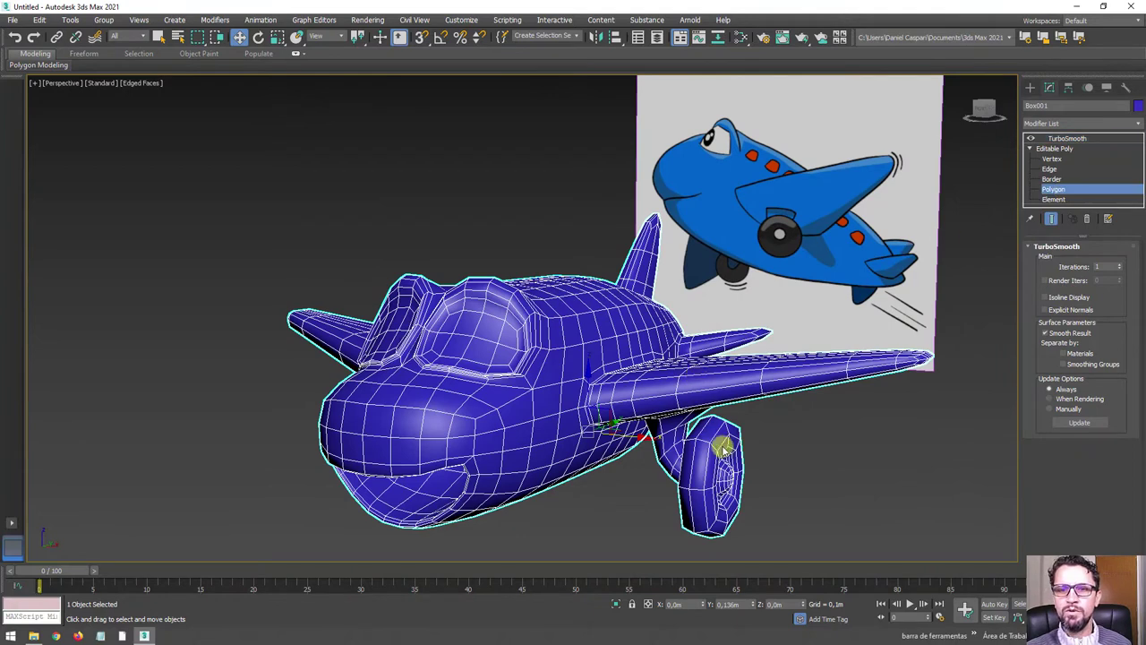
pyautogui.press('q')
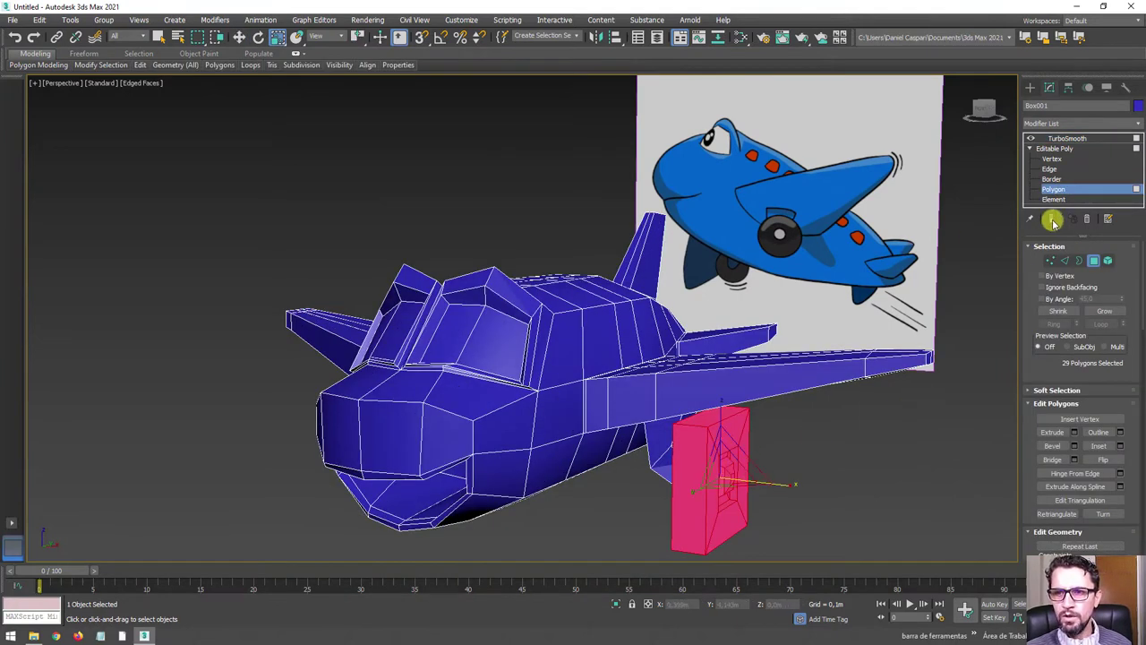
pyautogui.click(1054, 224)
pyautogui.keyDown('alt'); pyautogui.moveTo(809, 409); pyautogui.dragTo(709, 454, button='middle'); pyautogui.keyUp('alt')
pyautogui.moveTo(705, 477); pyautogui.dragTo(727, 497)
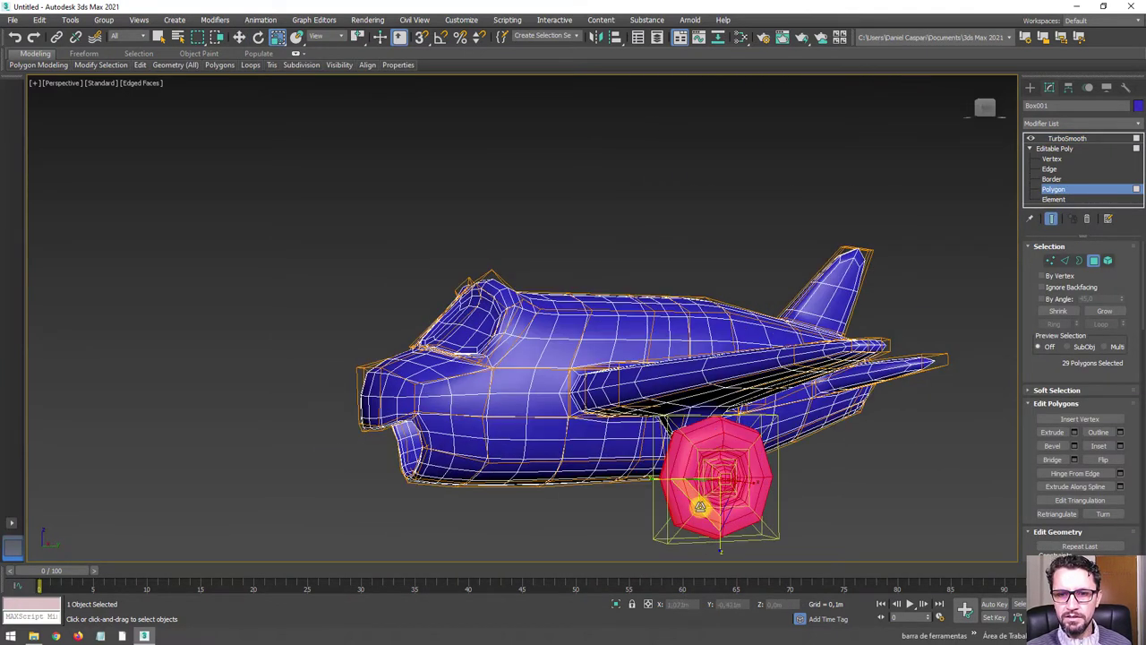
# Step: Slide the wheel slightly toward the fuselage and return to the whole Editable Poly
pyautogui.keyDown('alt'); pyautogui.moveTo(727, 496); pyautogui.dragTo(788, 503, button='middle'); pyautogui.keyUp('alt')
pyautogui.scroll(3, 757, 475)
pyautogui.press('w')
pyautogui.moveTo(757, 474); pyautogui.dragTo(751, 477)
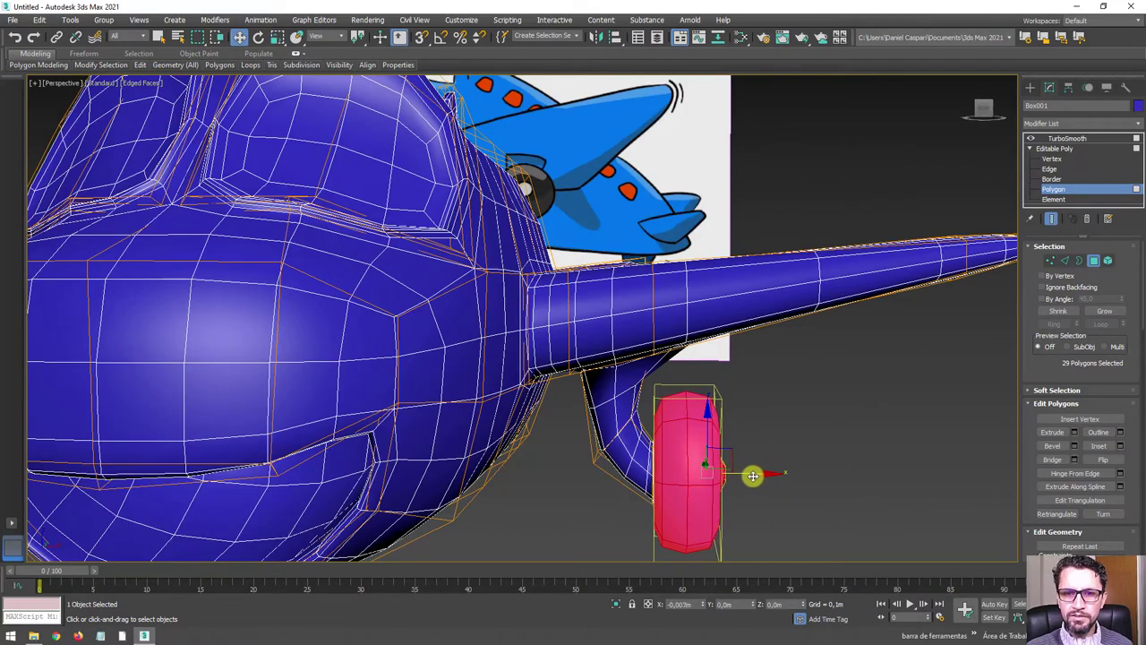
pyautogui.moveTo(750, 476)
pyautogui.keyDown('alt'); pyautogui.mouseDown(button='middle')
pyautogui.moveTo(788, 443)
pyautogui.moveTo(775, 443)
pyautogui.moveTo(779, 477)
pyautogui.moveTo(810, 474)
pyautogui.mouseUp(button='middle'); pyautogui.keyUp('alt')
pyautogui.scroll(-5, 811, 436)
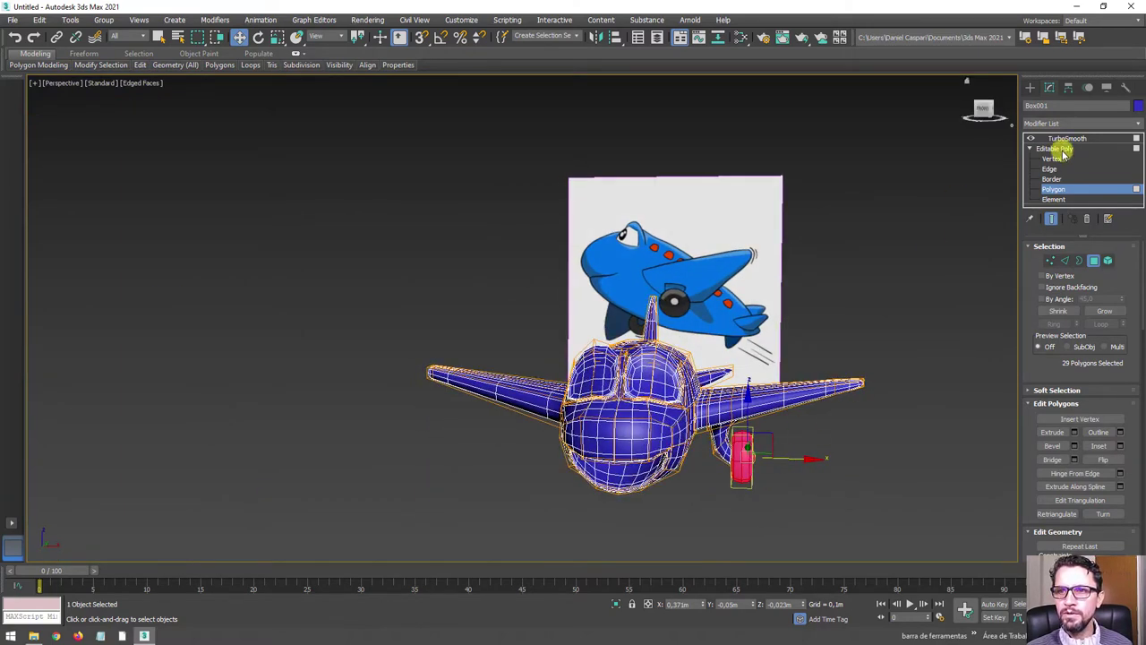
pyautogui.click(1054, 147)
pyautogui.moveTo(752, 361)
pyautogui.keyDown('alt'); pyautogui.mouseDown(button='middle')
pyautogui.moveTo(801, 302)
pyautogui.moveTo(824, 295)
pyautogui.mouseUp(button='middle'); pyautogui.keyUp('alt')
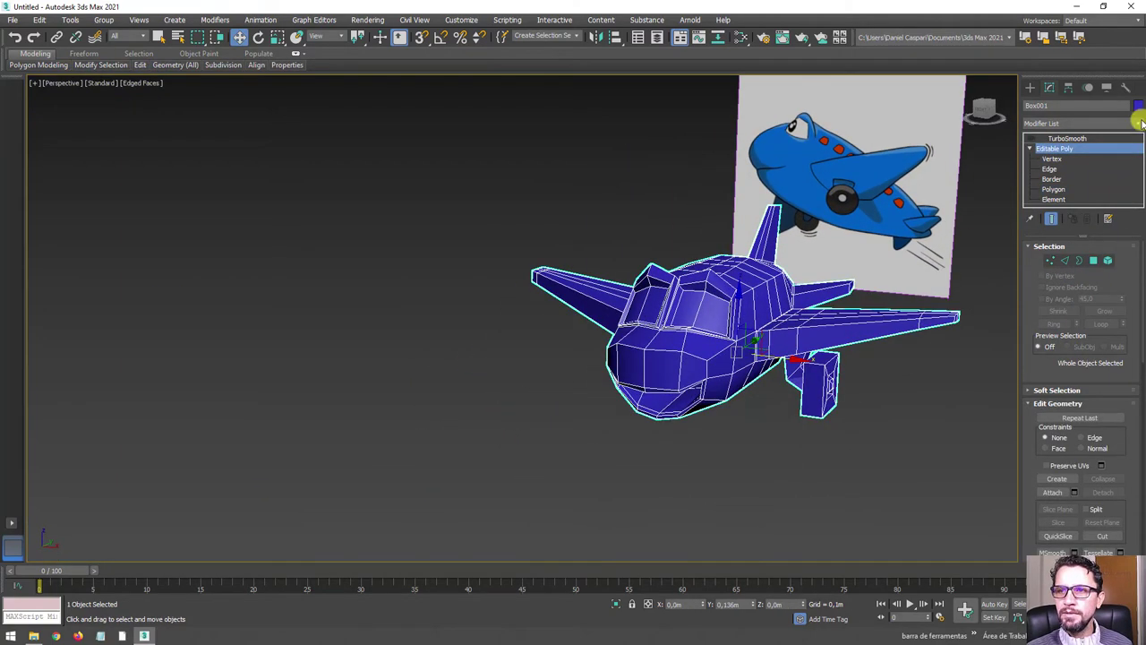
# Step: Add a Symmetry modifier to mirror the wheel onto the other wing
pyautogui.click(1138, 126)
pyautogui.scroll(-10, 1110, 358)
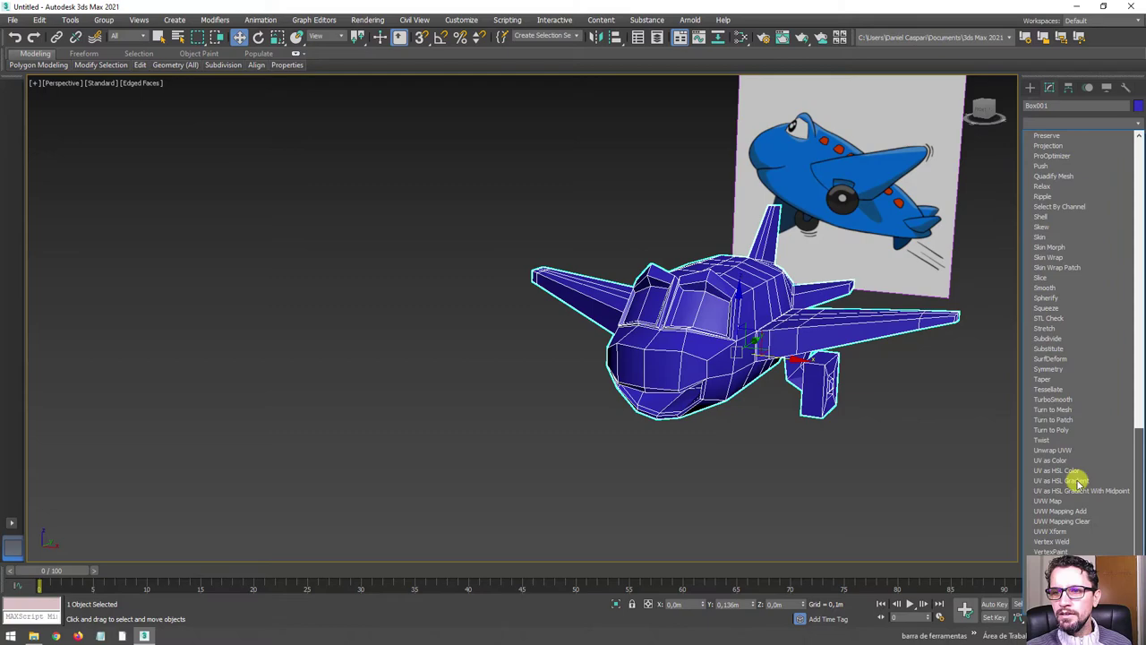
pyautogui.click(1063, 370)
pyautogui.moveTo(896, 378)
pyautogui.keyDown('alt'); pyautogui.mouseDown(button='middle')
pyautogui.moveTo(872, 332)
pyautogui.moveTo(860, 331)
pyautogui.mouseUp(button='middle'); pyautogui.keyUp('alt')
# Step: Make TurboSmooth active again and deselect the plane to inspect it beside the reference
pyautogui.click(1035, 140)
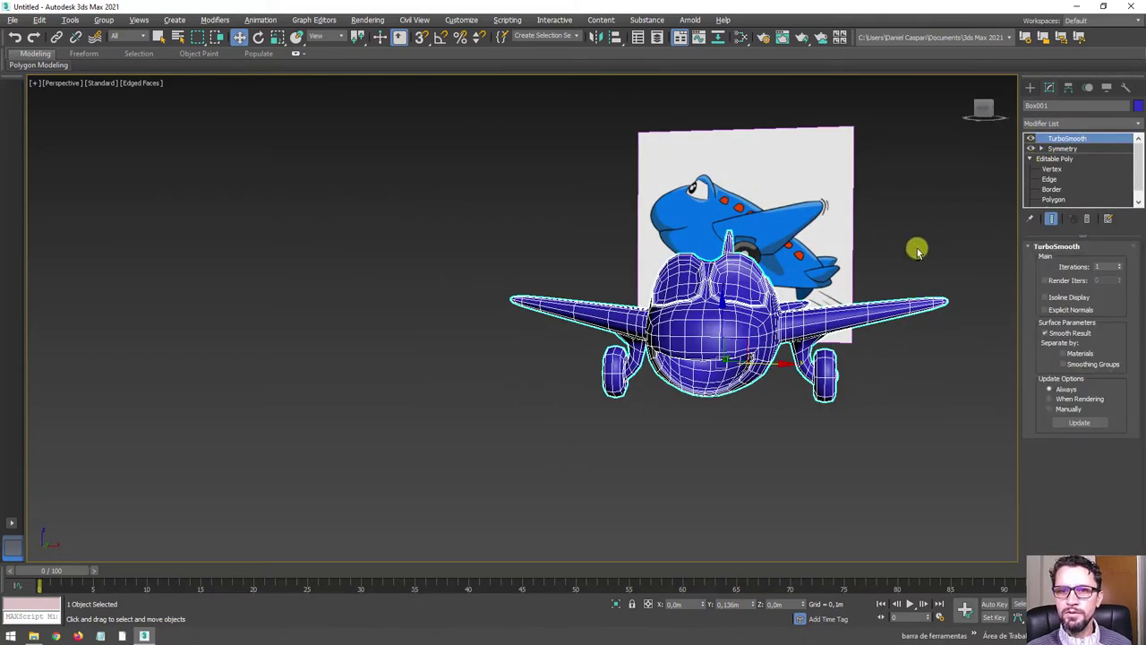
pyautogui.moveTo(917, 251)
pyautogui.keyDown('alt'); pyautogui.mouseDown(button='middle')
pyautogui.moveTo(755, 274)
pyautogui.moveTo(773, 335)
pyautogui.moveTo(735, 259)
pyautogui.moveTo(744, 240)
pyautogui.moveTo(708, 250)
pyautogui.moveTo(740, 258)
pyautogui.mouseUp(button='middle'); pyautogui.keyUp('alt')
pyautogui.click(773, 335)
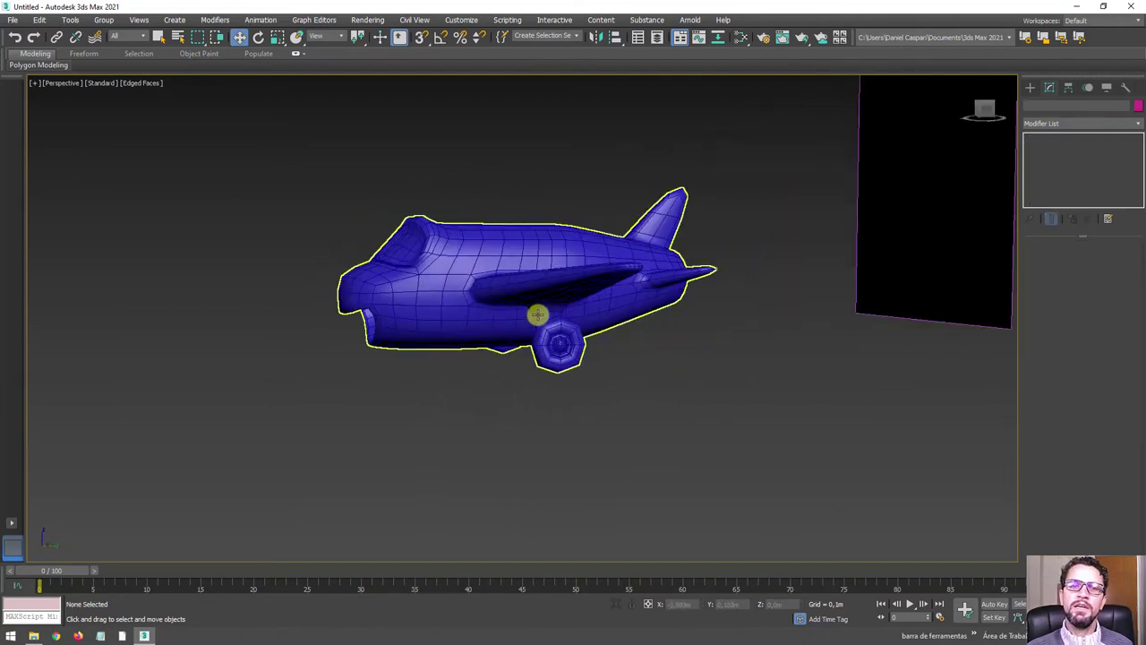
pyautogui.keyDown('alt'); pyautogui.moveTo(537, 313); pyautogui.dragTo(588, 307, button='middle'); pyautogui.keyUp('alt')
pyautogui.scroll(3, 758, 218)
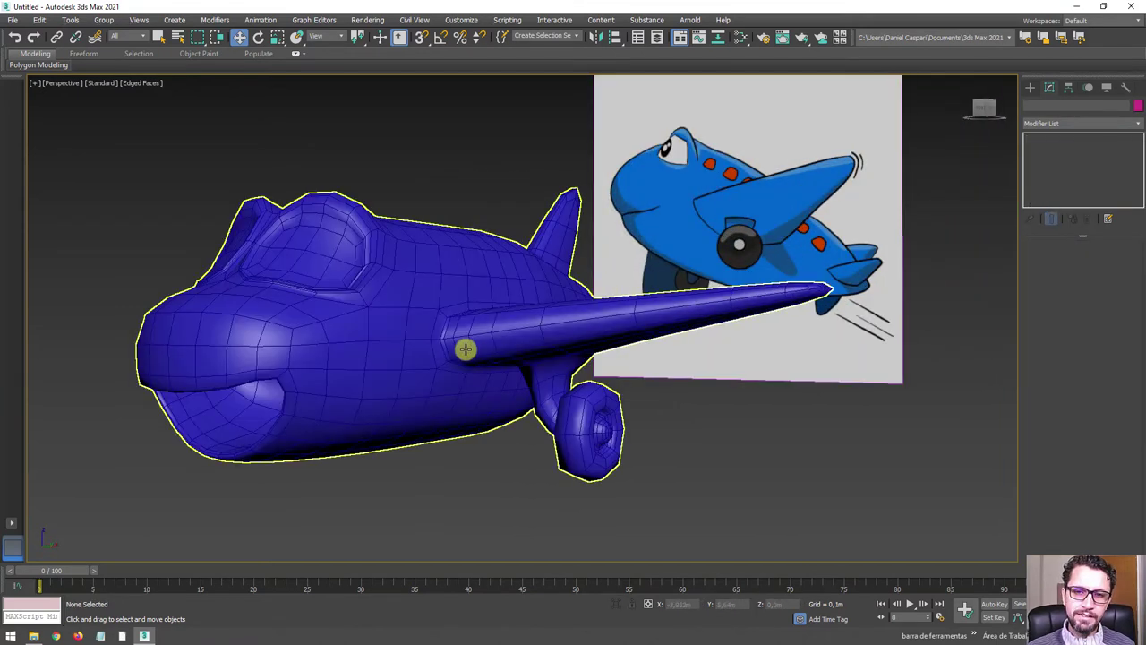
pyautogui.moveTo(465, 350)
pyautogui.keyDown('alt'); pyautogui.mouseDown(button='middle')
pyautogui.moveTo(606, 282)
pyautogui.moveTo(504, 340)
pyautogui.moveTo(409, 374)
pyautogui.mouseUp(button='middle'); pyautogui.keyUp('alt')
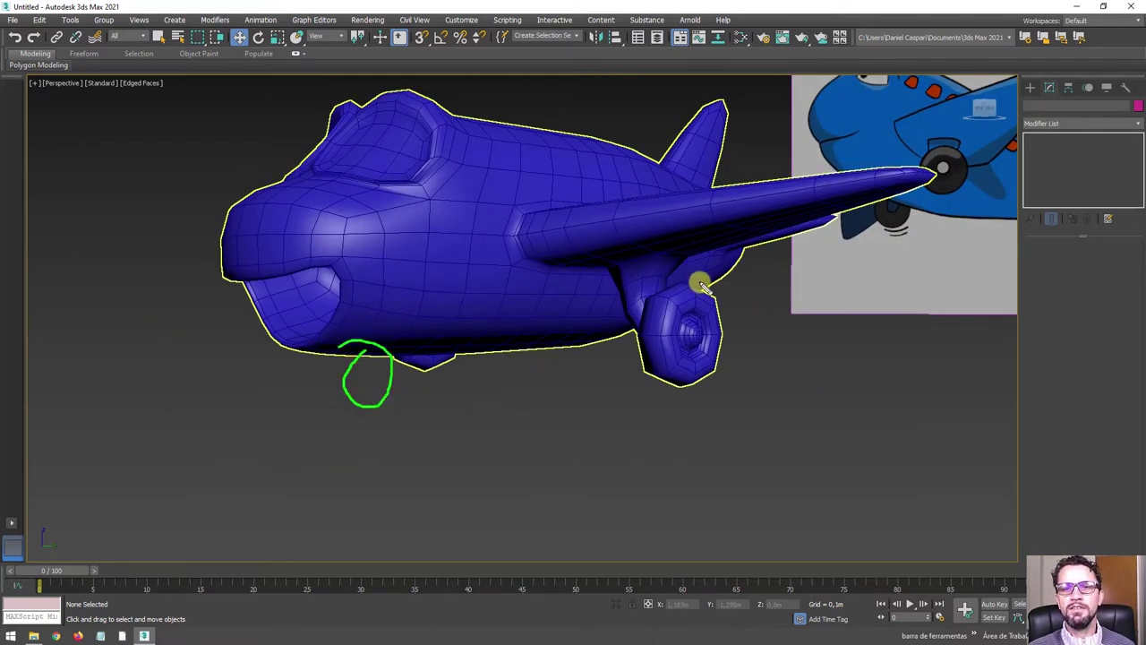
pyautogui.keyDown('alt'); pyautogui.moveTo(716, 328); pyautogui.dragTo(665, 314, button='middle'); pyautogui.keyUp('alt')
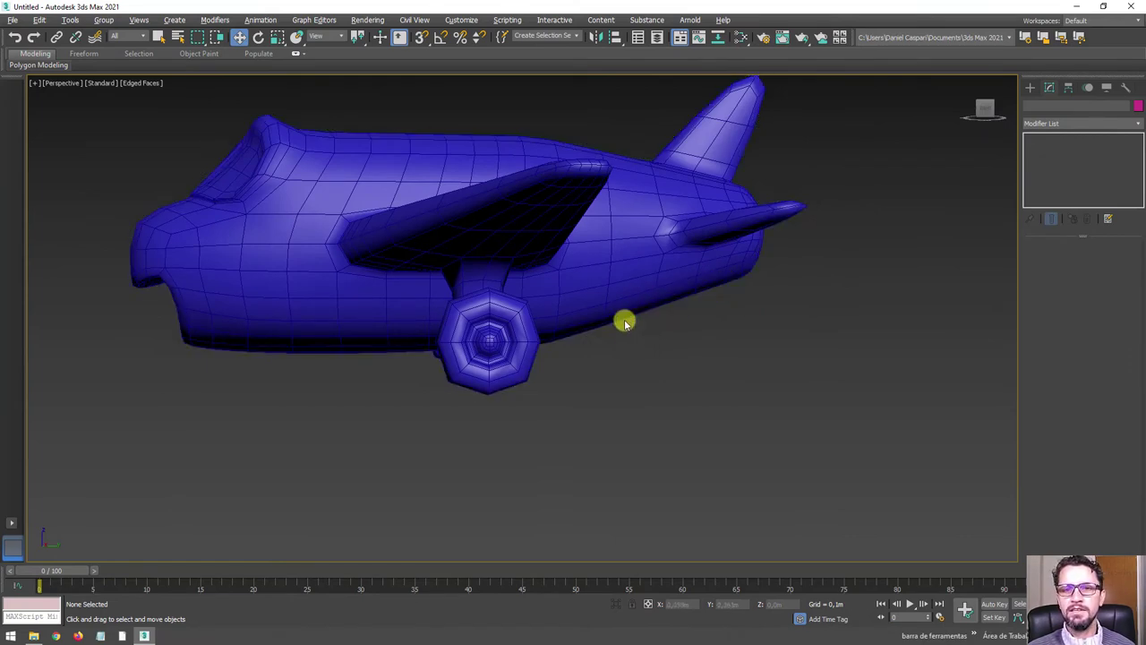
pyautogui.scroll(-8, 624, 319)
pyautogui.keyDown('alt'); pyautogui.moveTo(596, 302); pyautogui.dragTo(544, 284, button='middle'); pyautogui.keyUp('alt')
pyautogui.scroll(8, 618, 295)
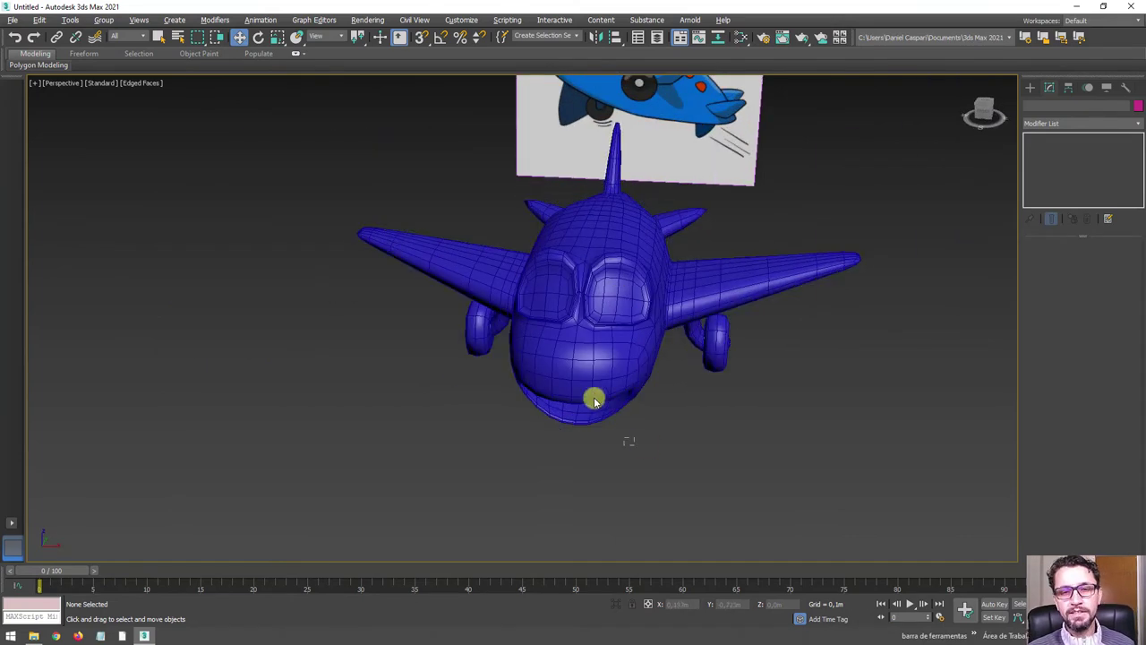
pyautogui.click(573, 307)
pyautogui.scroll(-4, 579, 311)
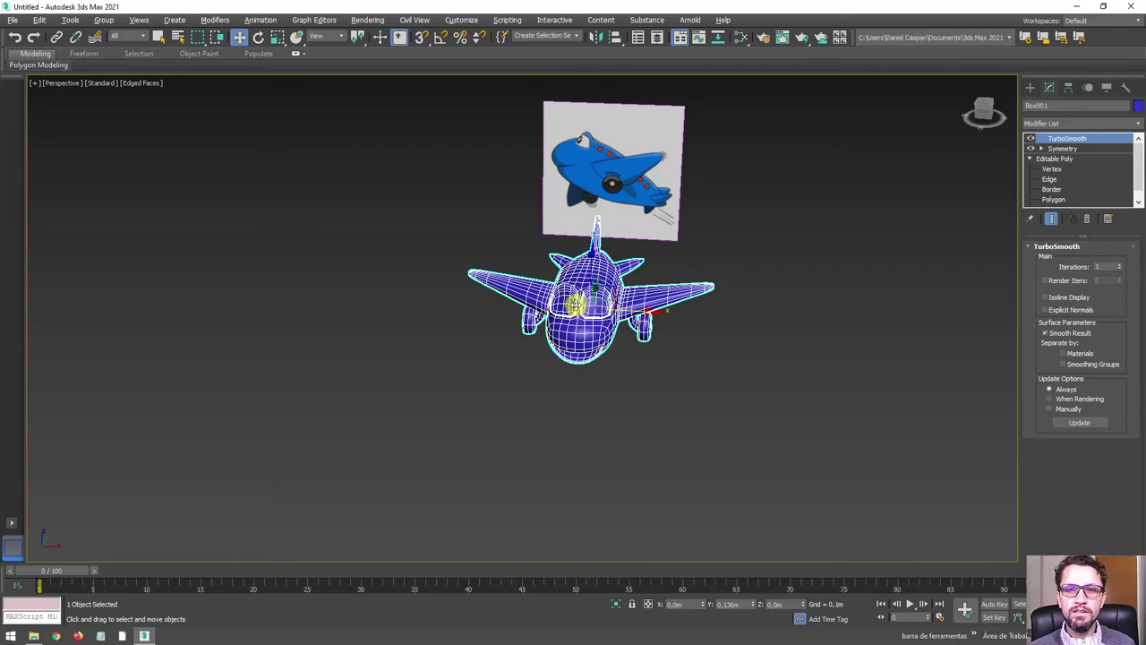
# Step: Collapse the Symmetry modifier into the Editable Poly with Collapse To, confirming Yes
pyautogui.keyDown('alt'); pyautogui.moveTo(678, 309); pyautogui.dragTo(627, 378, button='middle'); pyautogui.keyUp('alt')
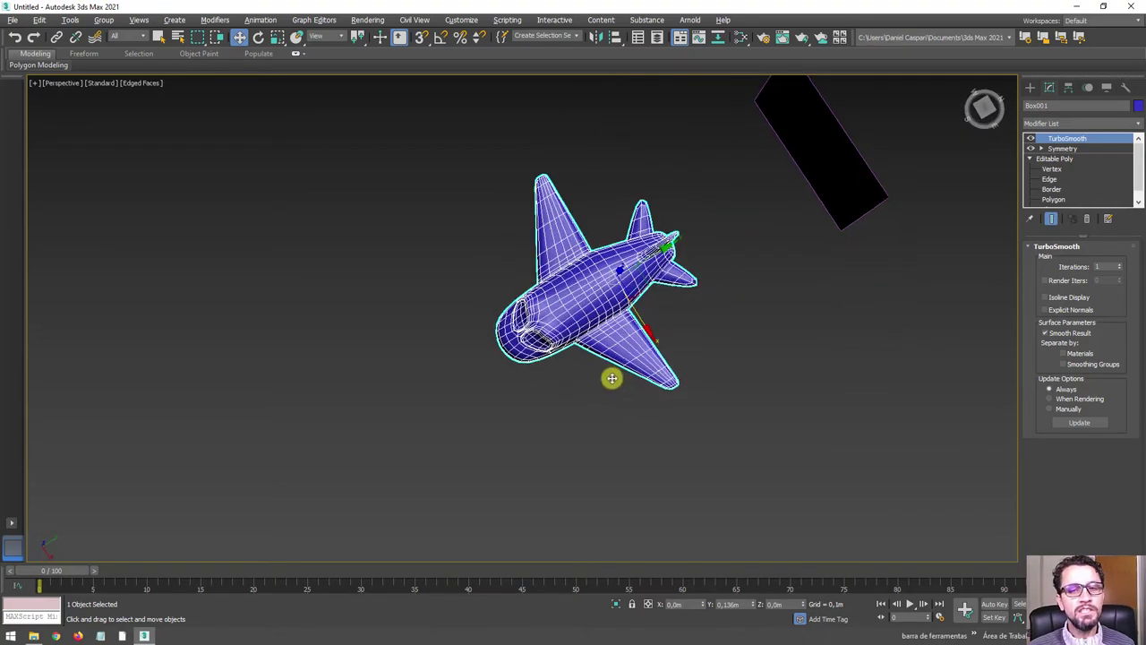
pyautogui.scroll(5, 623, 276)
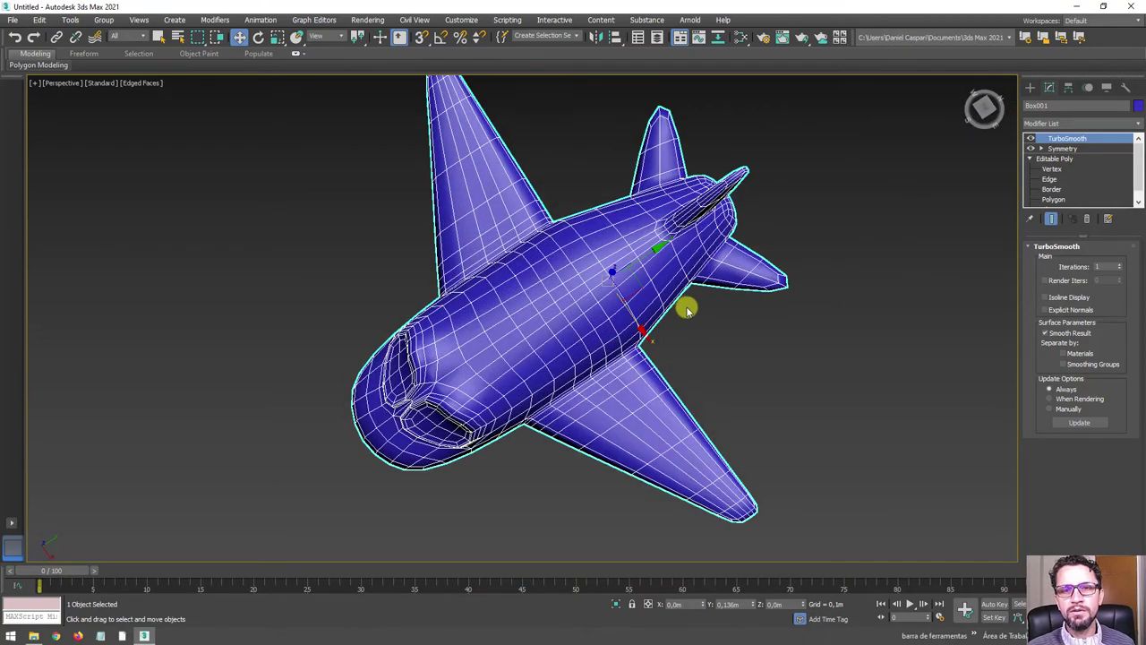
pyautogui.moveTo(686, 307)
pyautogui.keyDown('alt'); pyautogui.mouseDown(button='middle')
pyautogui.moveTo(657, 341)
pyautogui.moveTo(625, 307)
pyautogui.moveTo(662, 287)
pyautogui.mouseUp(button='middle'); pyautogui.keyUp('alt')
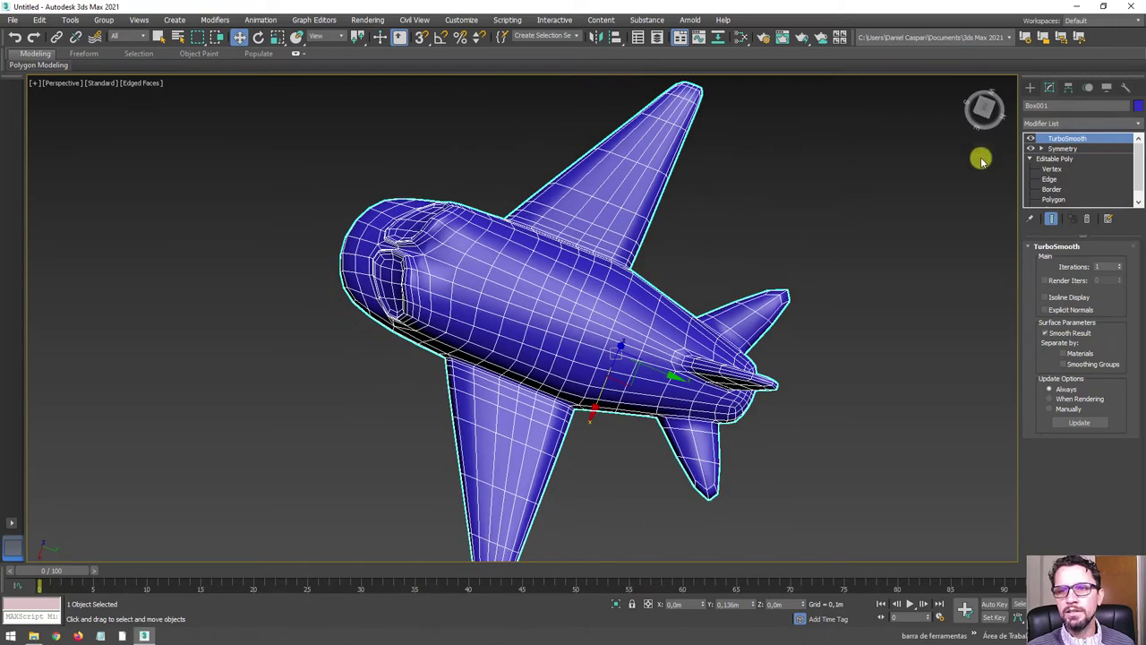
pyautogui.click(1061, 147)
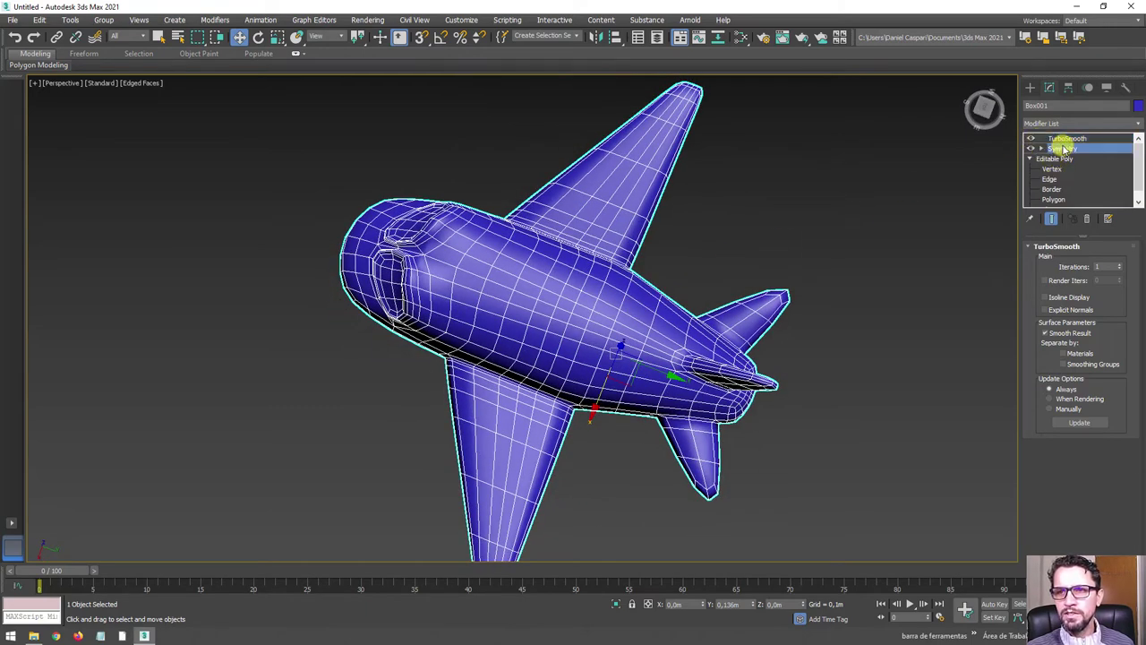
pyautogui.rightClick(1069, 148)
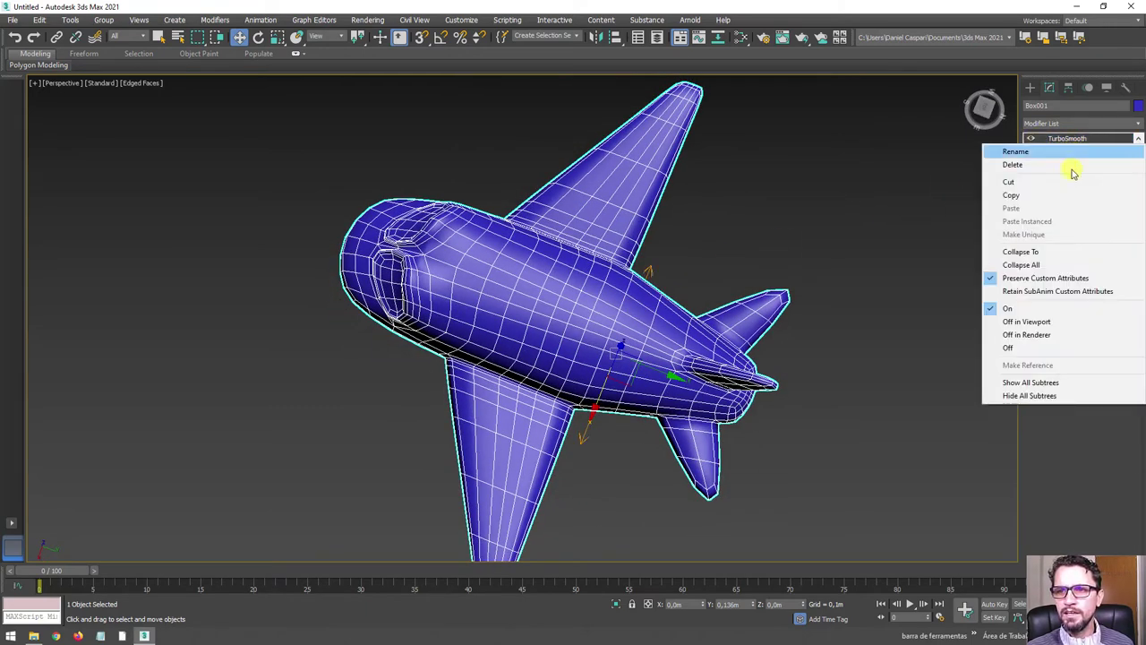
pyautogui.click(1045, 252)
pyautogui.click(631, 372)
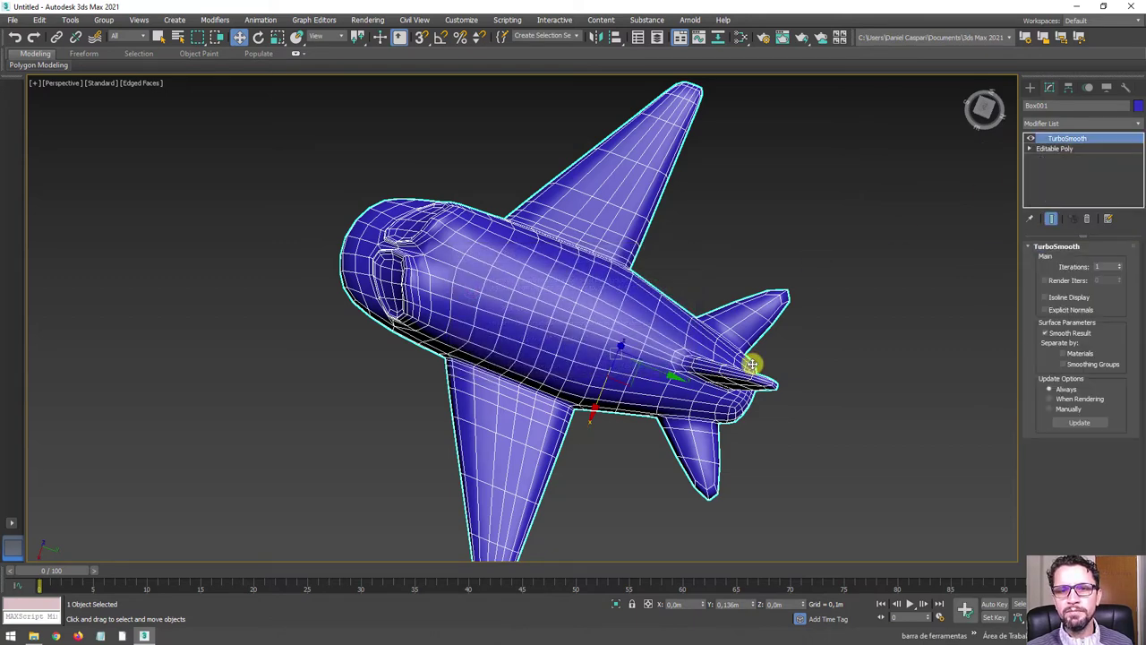
pyautogui.keyDown('alt'); pyautogui.moveTo(752, 366); pyautogui.dragTo(1050, 277, button='middle'); pyautogui.keyUp('alt')
# Step: At Edge level, select the fuselage edge loop behind the wings and scale it inward
pyautogui.click(1029, 148)
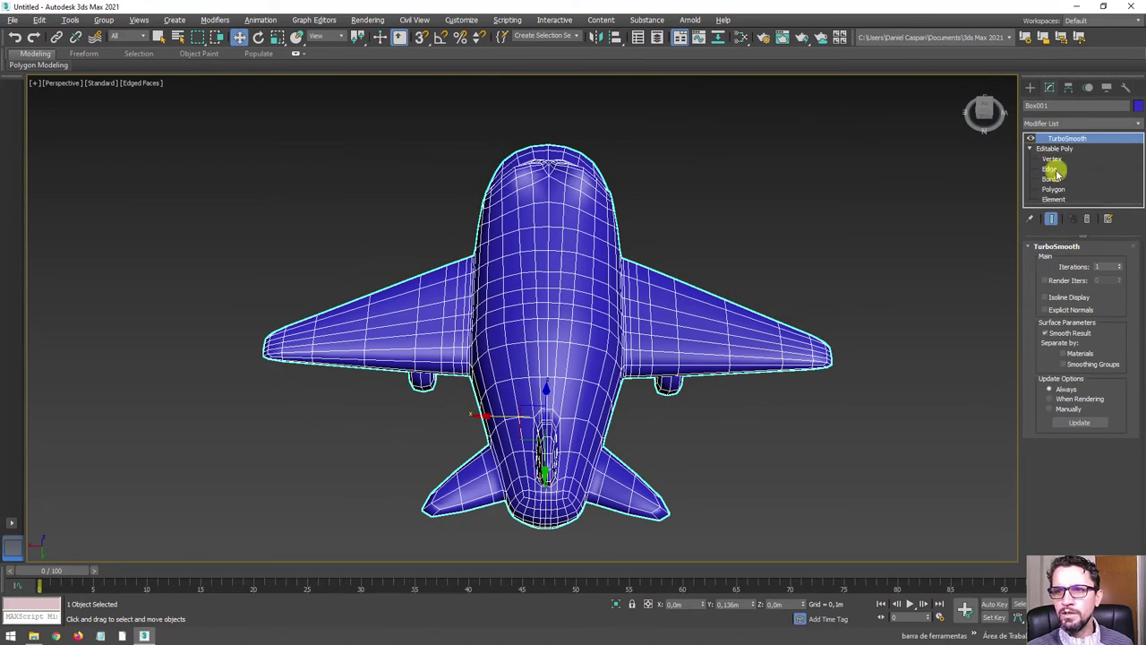
pyautogui.click(1049, 168)
pyautogui.click(594, 337)
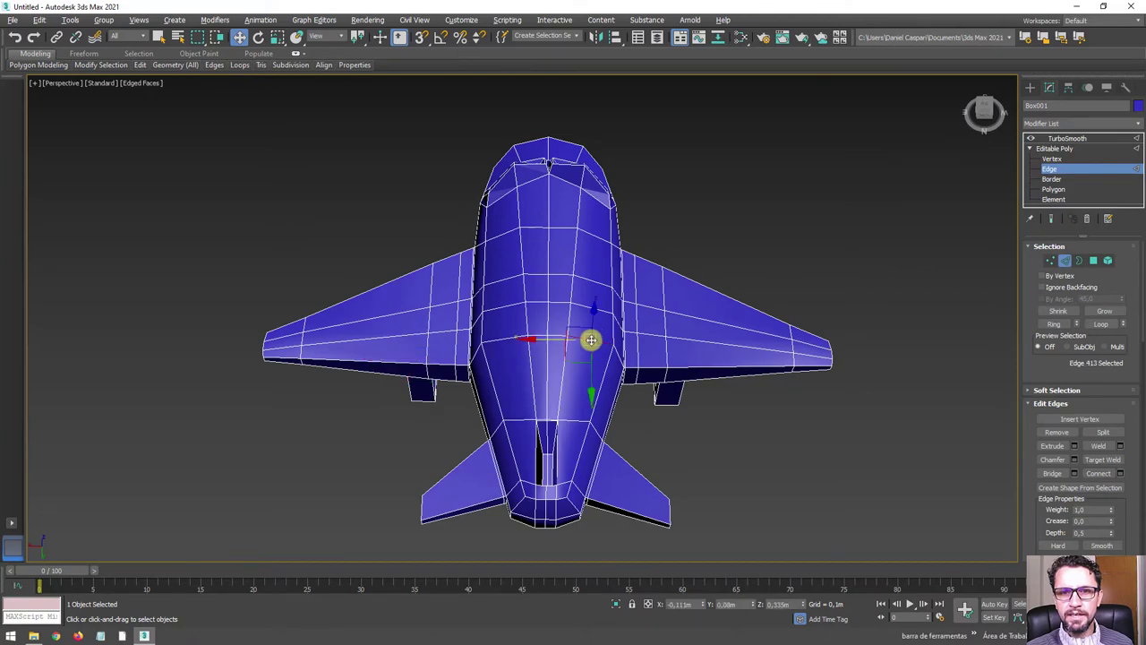
pyautogui.moveTo(624, 337)
pyautogui.keyDown('alt'); pyautogui.mouseDown(button='middle')
pyautogui.moveTo(608, 428)
pyautogui.moveTo(615, 408)
pyautogui.mouseUp(button='middle'); pyautogui.keyUp('alt')
pyautogui.doubleClick(608, 412)
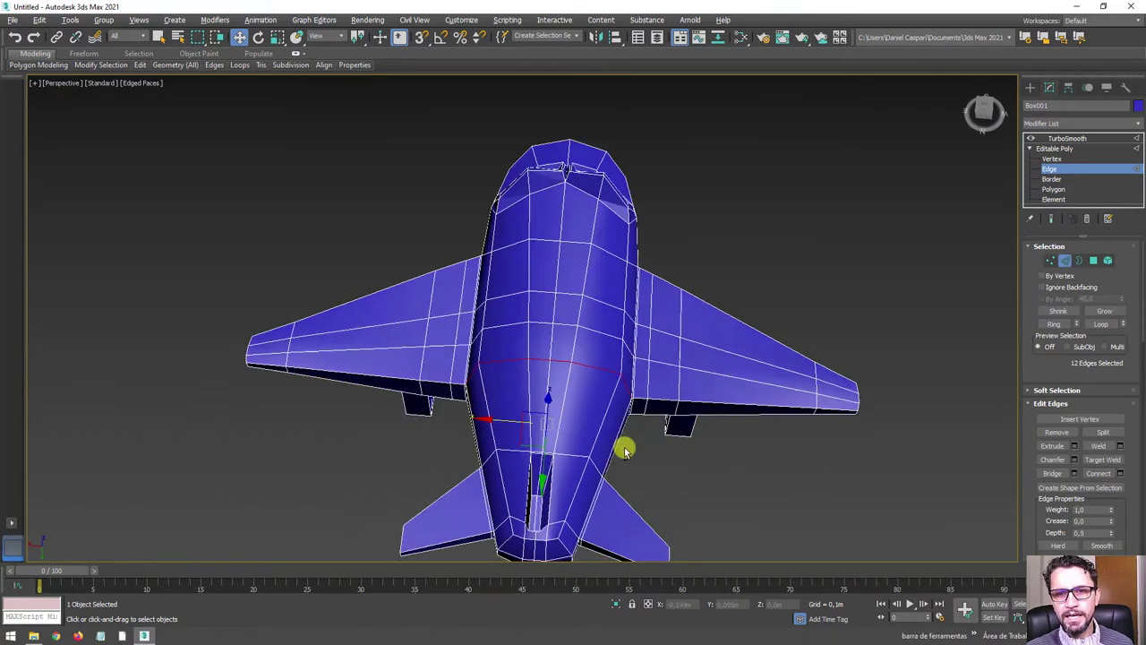
pyautogui.press('r')
pyautogui.moveTo(576, 397); pyautogui.dragTo(572, 400)
# Step: Exit edge editing and check the TurboSmooth result from top and side
pyautogui.keyDown('alt'); pyautogui.moveTo(589, 408); pyautogui.dragTo(599, 411, button='middle'); pyautogui.keyUp('alt')
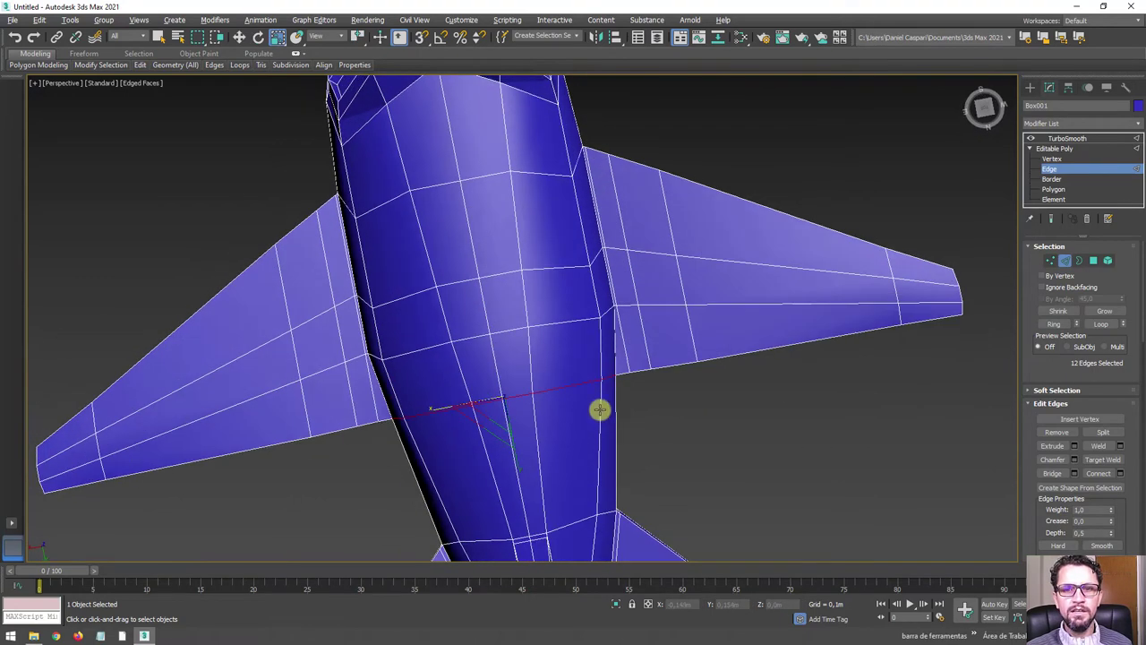
pyautogui.click(1055, 148)
pyautogui.click(1066, 138)
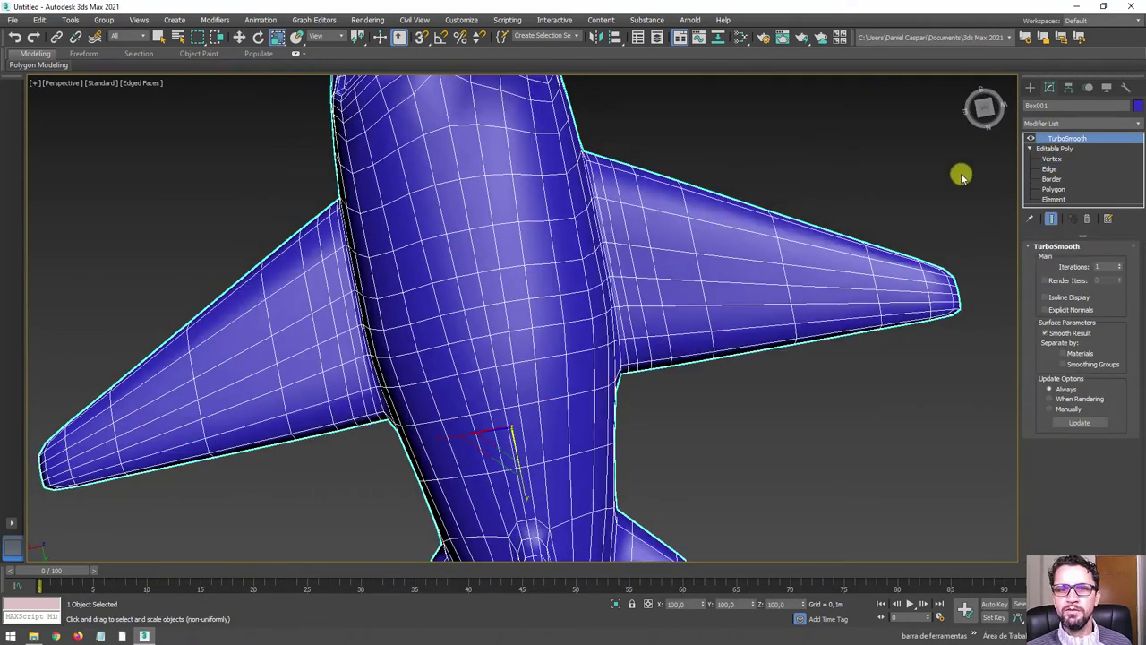
pyautogui.scroll(-5, 652, 274)
pyautogui.moveTo(668, 321)
pyautogui.keyDown('alt'); pyautogui.mouseDown(button='middle')
pyautogui.moveTo(829, 200)
pyautogui.moveTo(647, 315)
pyautogui.moveTo(609, 263)
pyautogui.moveTo(555, 248)
pyautogui.moveTo(558, 230)
pyautogui.moveTo(678, 223)
pyautogui.moveTo(768, 269)
pyautogui.mouseUp(button='middle'); pyautogui.keyUp('alt')
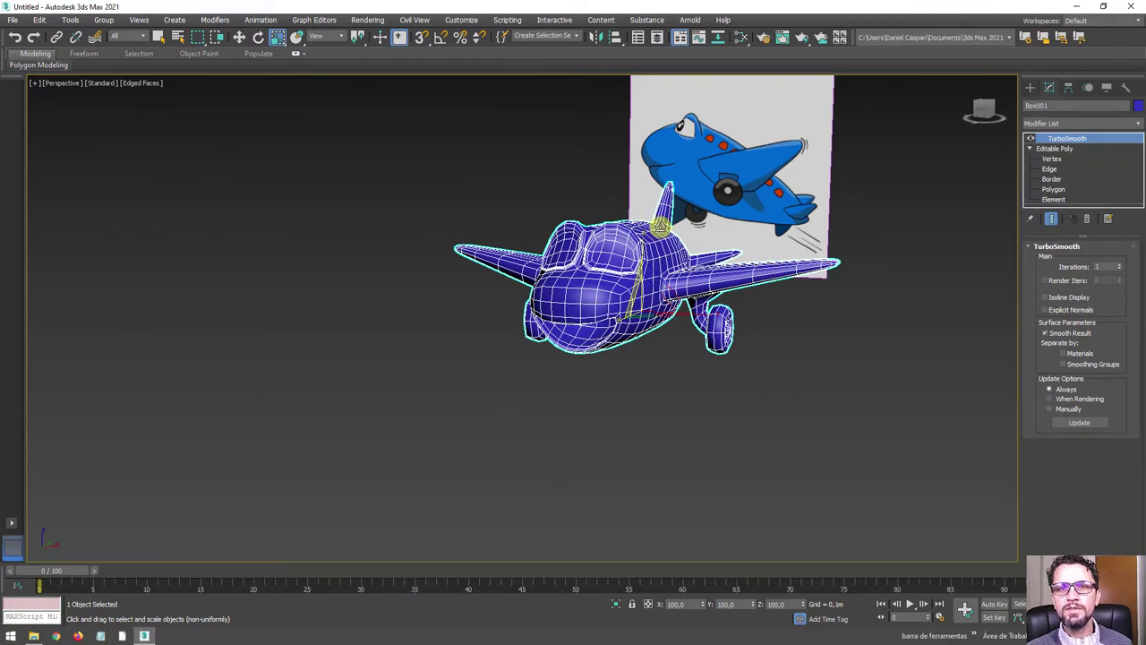
# Step: Raise TurboSmooth iterations to 2 and then 3, hiding edged faces with F4
pyautogui.scroll(4, 660, 227)
pyautogui.moveTo(660, 226)
pyautogui.keyDown('alt'); pyautogui.mouseDown(button='middle')
pyautogui.moveTo(776, 333)
pyautogui.moveTo(721, 384)
pyautogui.moveTo(813, 282)
pyautogui.mouseUp(button='middle'); pyautogui.keyUp('alt')
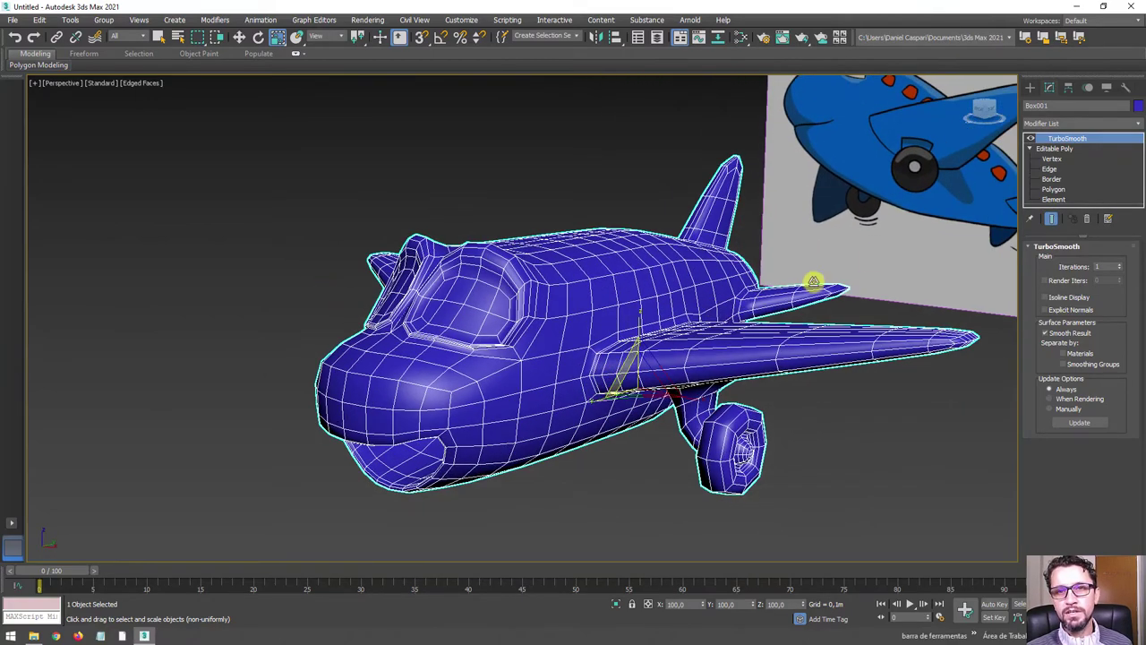
pyautogui.click(1120, 264)
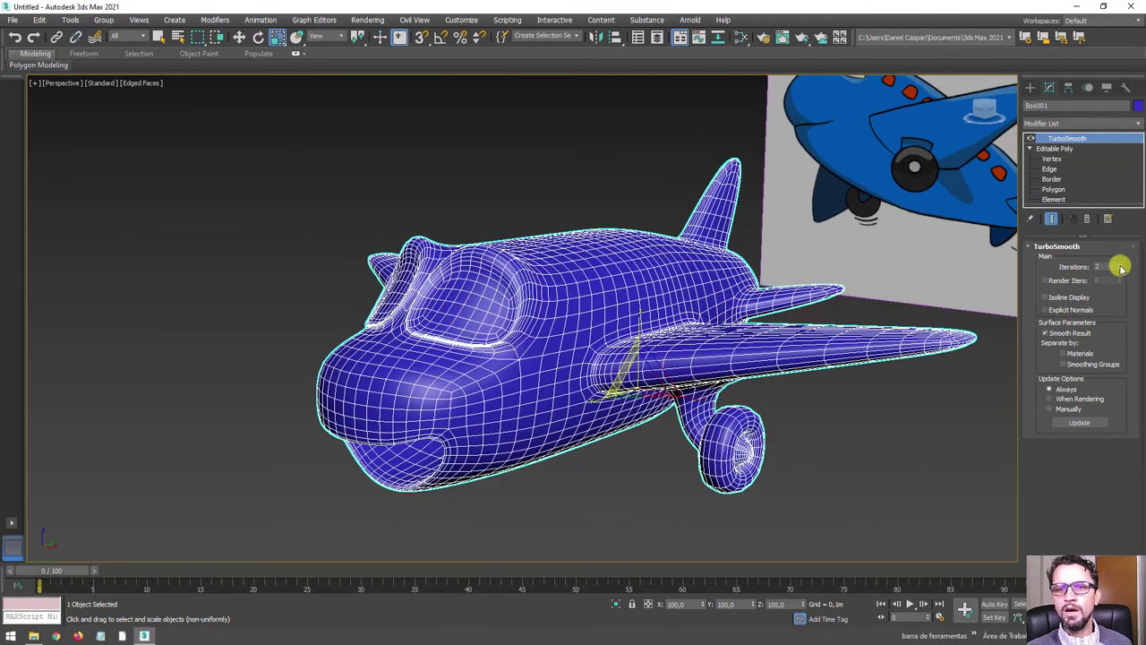
pyautogui.press('F4')
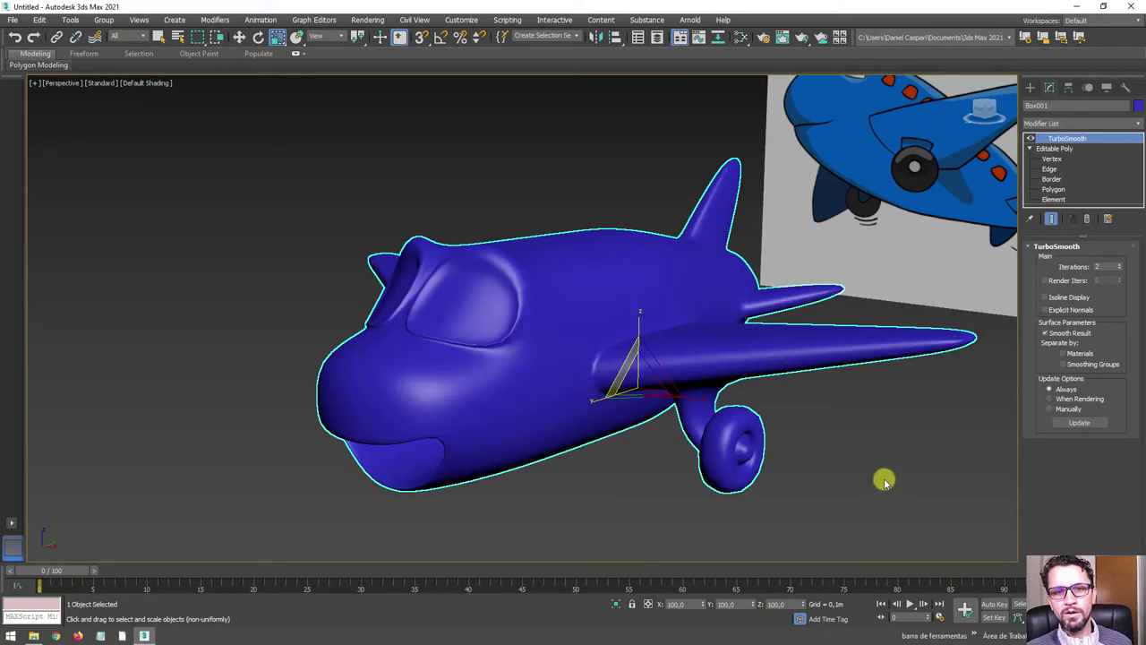
pyautogui.scroll(4, 507, 340)
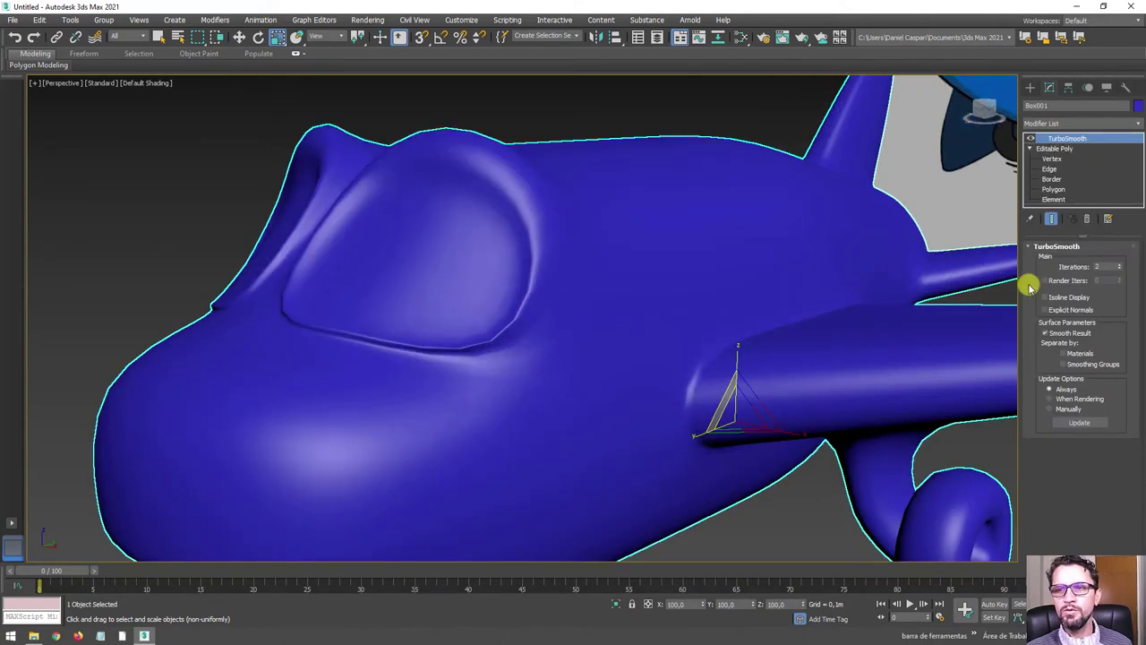
pyautogui.click(1119, 264)
pyautogui.keyDown('alt'); pyautogui.moveTo(538, 376); pyautogui.dragTo(585, 377, button='middle'); pyautogui.keyUp('alt')
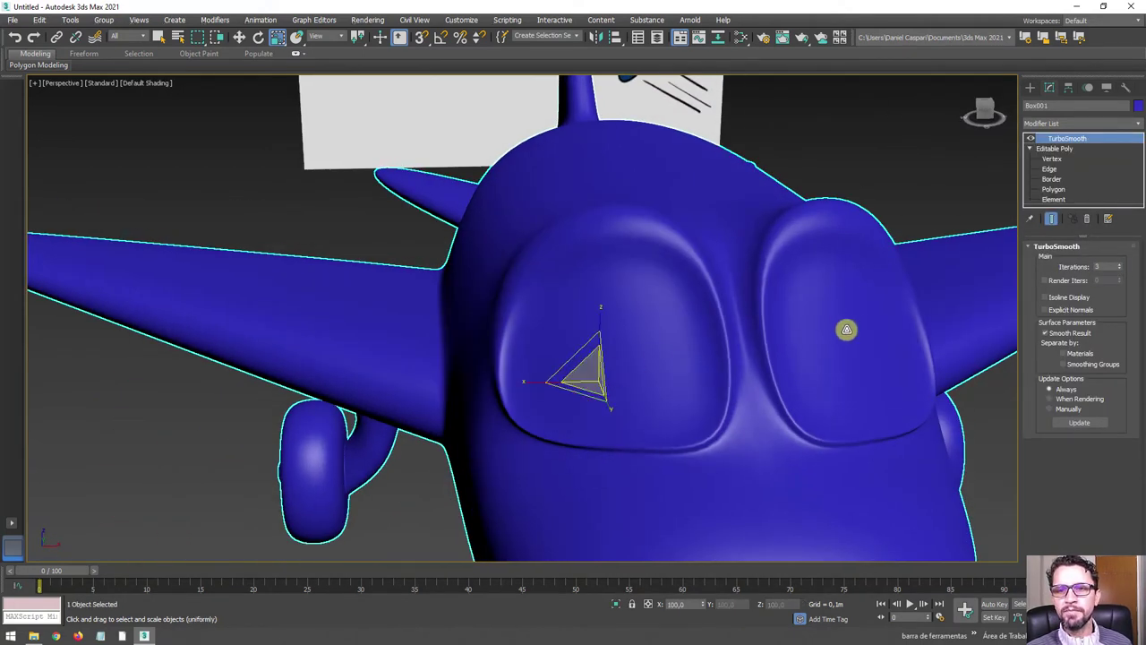
pyautogui.keyDown('alt'); pyautogui.moveTo(847, 329); pyautogui.dragTo(874, 322, button='middle'); pyautogui.keyUp('alt')
# Step: Compare the cockpit with smoothing off and on, then enter Edge level in wireframe
pyautogui.click(1035, 139)
pyautogui.keyDown('alt'); pyautogui.moveTo(788, 243); pyautogui.dragTo(647, 404, button='middle'); pyautogui.keyUp('alt')
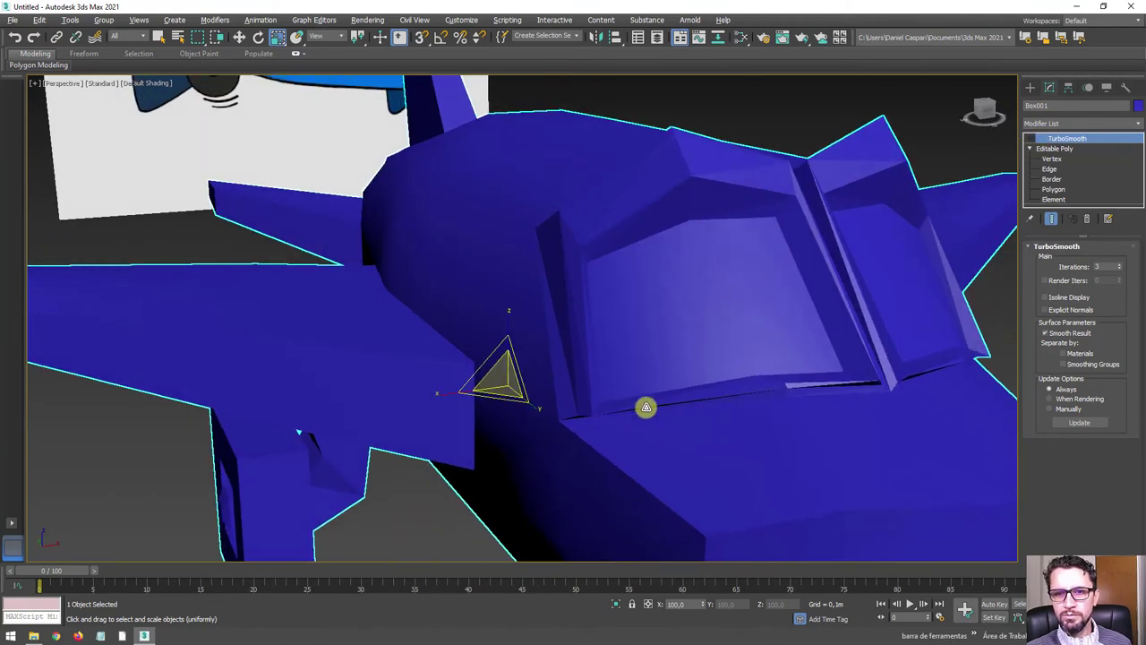
pyautogui.click(1037, 139)
pyautogui.keyDown('alt'); pyautogui.moveTo(825, 379); pyautogui.dragTo(832, 380, button='middle'); pyautogui.keyUp('alt')
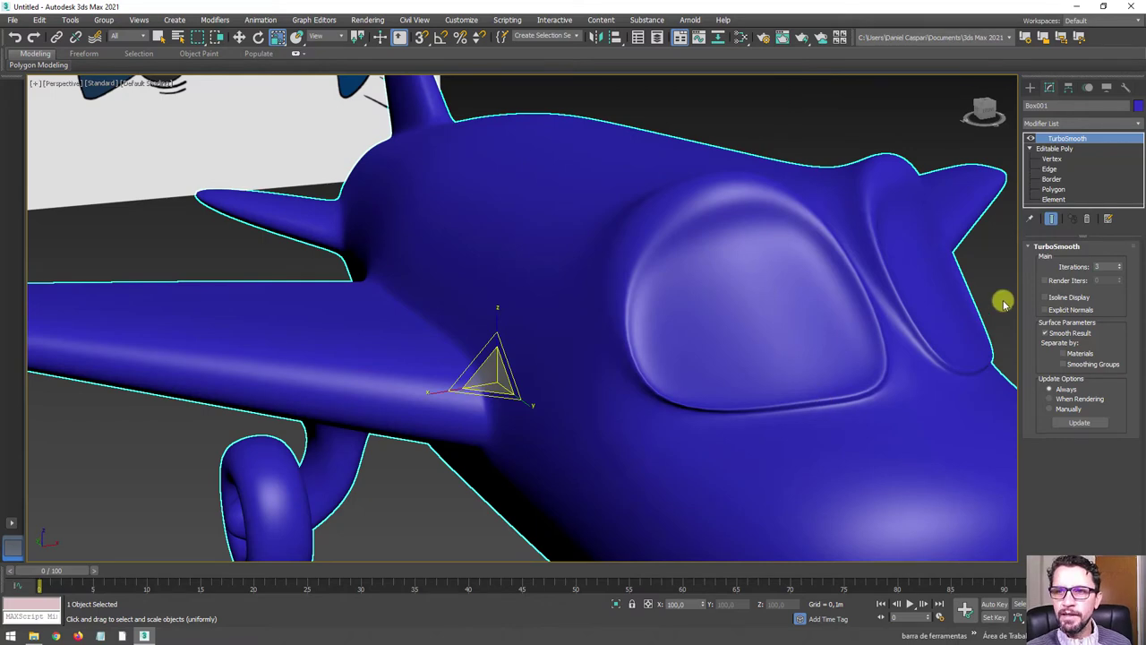
pyautogui.click(1031, 140)
pyautogui.click(1048, 168)
pyautogui.moveTo(806, 394)
pyautogui.keyDown('alt'); pyautogui.mouseDown(button='middle')
pyautogui.moveTo(813, 404)
pyautogui.moveTo(779, 396)
pyautogui.moveTo(736, 236)
pyautogui.moveTo(694, 267)
pyautogui.mouseUp(button='middle'); pyautogui.keyUp('alt')
pyautogui.press('F3')
pyautogui.press('F3')
pyautogui.scroll(3, 762, 412)
# Step: Select two window-gap edges and raise them to close the gap
pyautogui.scroll(2, 760, 412)
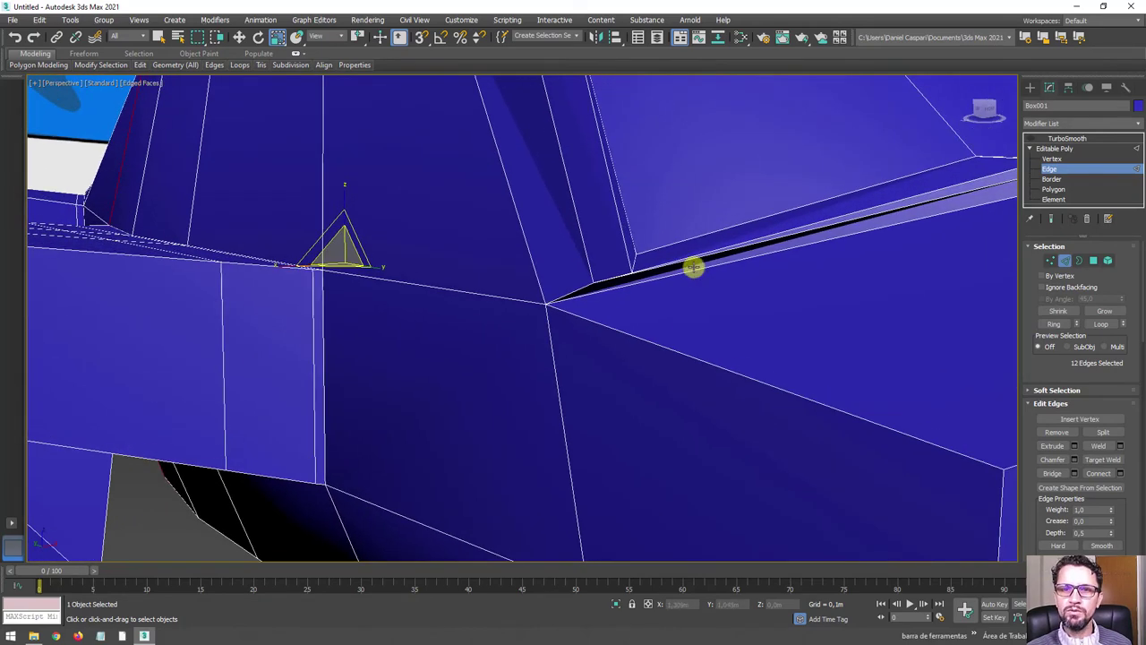
pyautogui.click(686, 258)
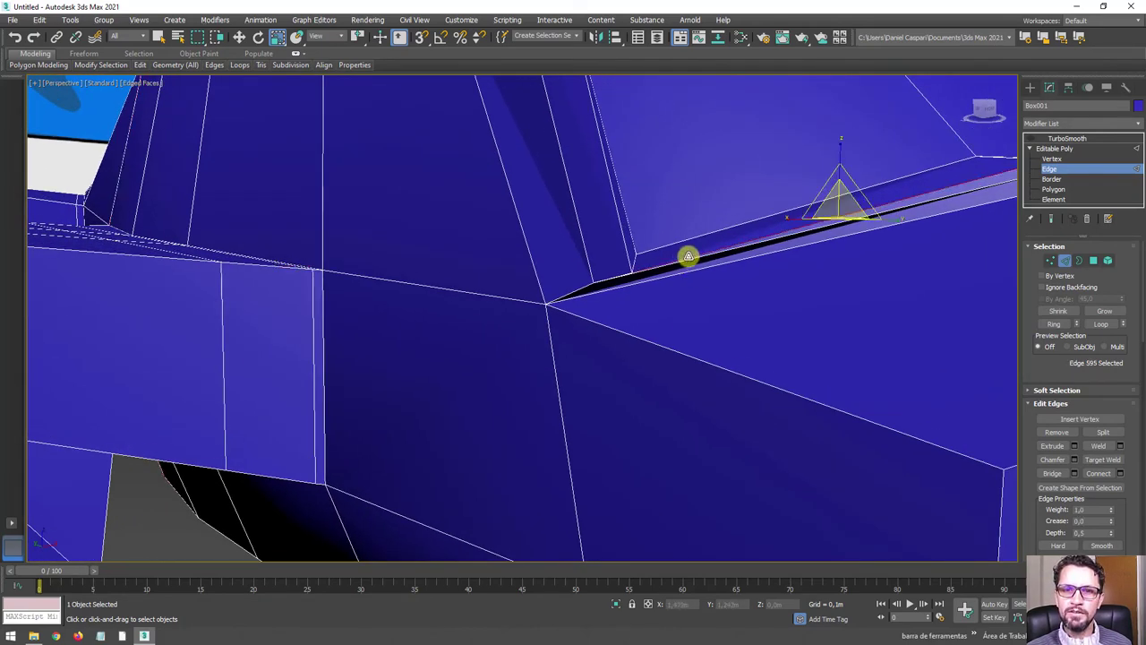
pyautogui.keyDown('ctrl'); pyautogui.click(678, 242); pyautogui.keyUp('ctrl')
pyautogui.moveTo(678, 242)
pyautogui.keyDown('alt'); pyautogui.mouseDown(button='middle')
pyautogui.moveTo(755, 185)
pyautogui.moveTo(758, 263)
pyautogui.moveTo(811, 258)
pyautogui.moveTo(792, 198)
pyautogui.mouseUp(button='middle'); pyautogui.keyUp('alt')
pyautogui.moveTo(755, 199)
pyautogui.mouseDown()
pyautogui.moveTo(732, 187)
pyautogui.moveTo(737, 200)
pyautogui.moveTo(736, 167)
pyautogui.mouseUp()
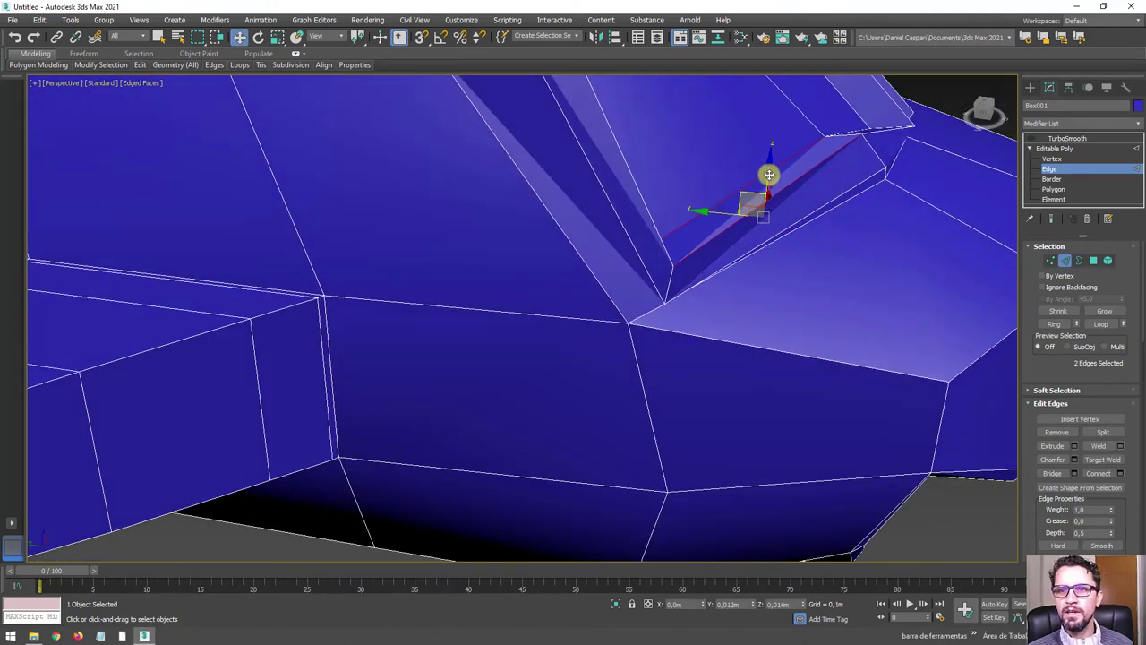
# Step: Rotate an edge at the recess corner into line
pyautogui.moveTo(767, 200)
pyautogui.keyDown('alt'); pyautogui.mouseDown(button='middle')
pyautogui.moveTo(750, 218)
pyautogui.moveTo(780, 289)
pyautogui.mouseUp(button='middle'); pyautogui.keyUp('alt')
pyautogui.click(770, 270)
pyautogui.press('e')
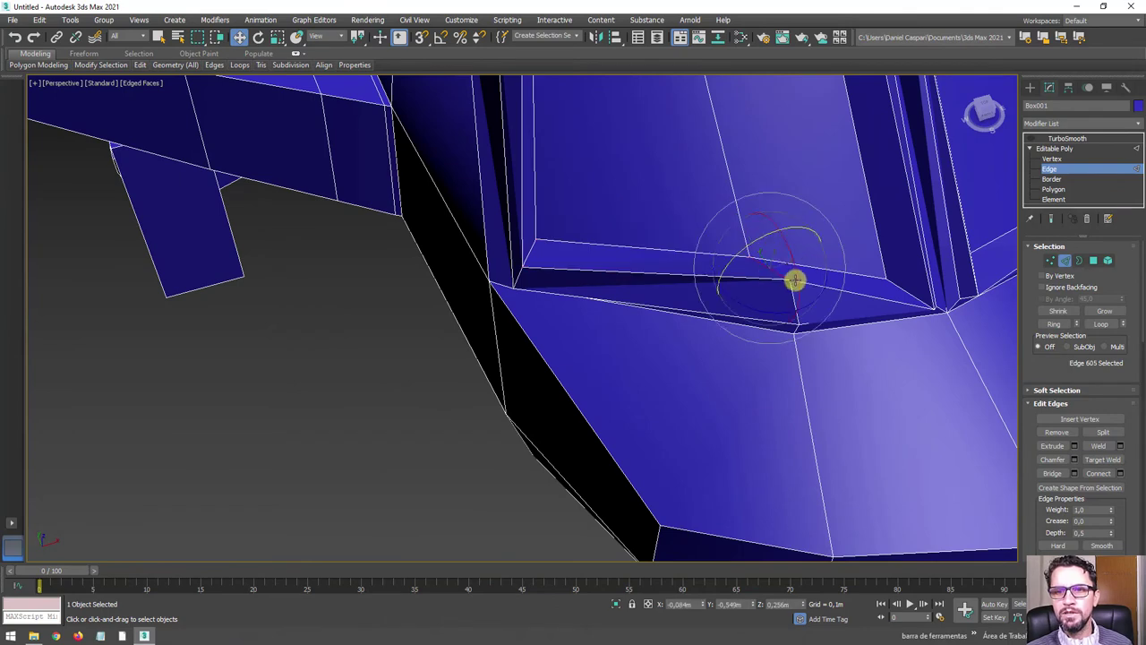
pyautogui.moveTo(791, 310); pyautogui.dragTo(743, 316)
pyautogui.press('w')
pyautogui.moveTo(743, 317)
pyautogui.keyDown('alt'); pyautogui.mouseDown(button='middle')
pyautogui.moveTo(768, 248)
pyautogui.moveTo(788, 250)
pyautogui.mouseUp(button='middle'); pyautogui.keyUp('alt')
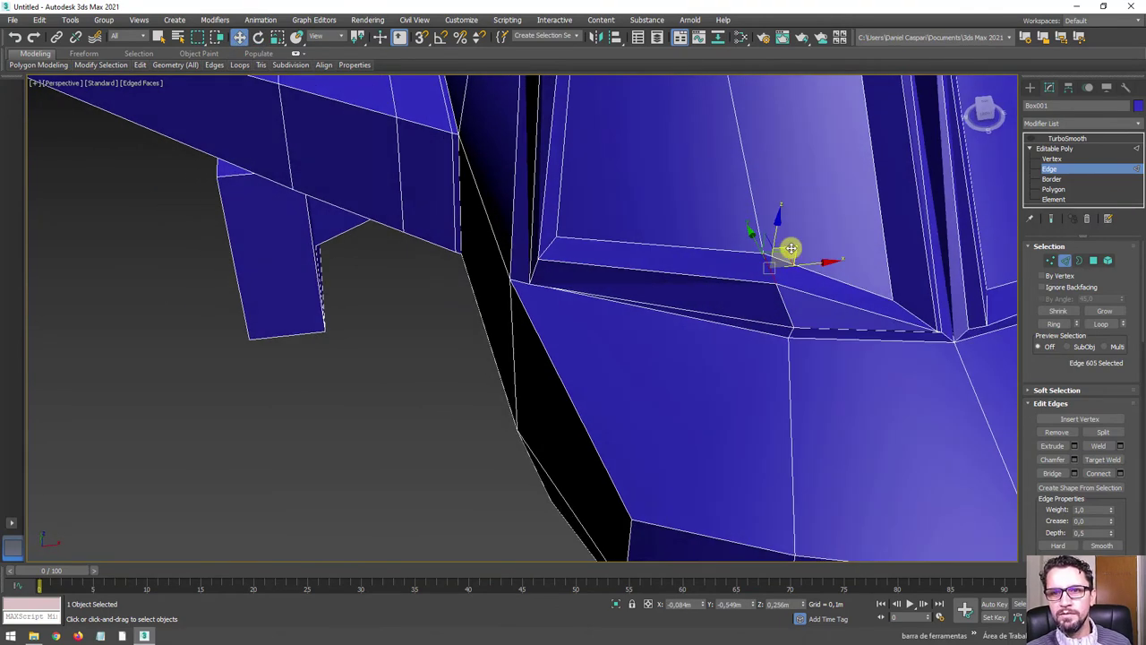
# Step: Shift the edge between the two windows sideways to close the gap
pyautogui.click(914, 317)
pyautogui.moveTo(913, 317)
pyautogui.keyDown('alt'); pyautogui.mouseDown(button='middle')
pyautogui.moveTo(896, 300)
pyautogui.moveTo(935, 299)
pyautogui.moveTo(909, 338)
pyautogui.mouseUp(button='middle'); pyautogui.keyUp('alt')
pyautogui.click(911, 250)
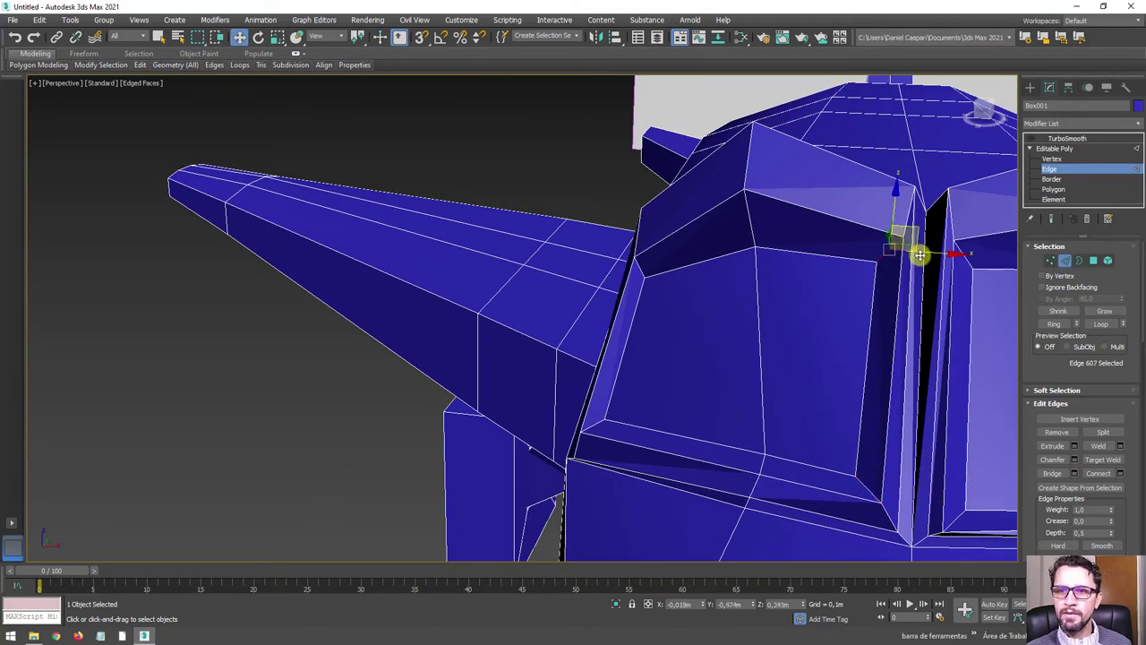
pyautogui.moveTo(914, 253)
pyautogui.keyDown('alt'); pyautogui.mouseDown(button='middle')
pyautogui.moveTo(914, 279)
pyautogui.moveTo(622, 463)
pyautogui.mouseUp(button='middle'); pyautogui.keyUp('alt')
pyautogui.scroll(3, 686, 504)
pyautogui.scroll(2, 766, 377)
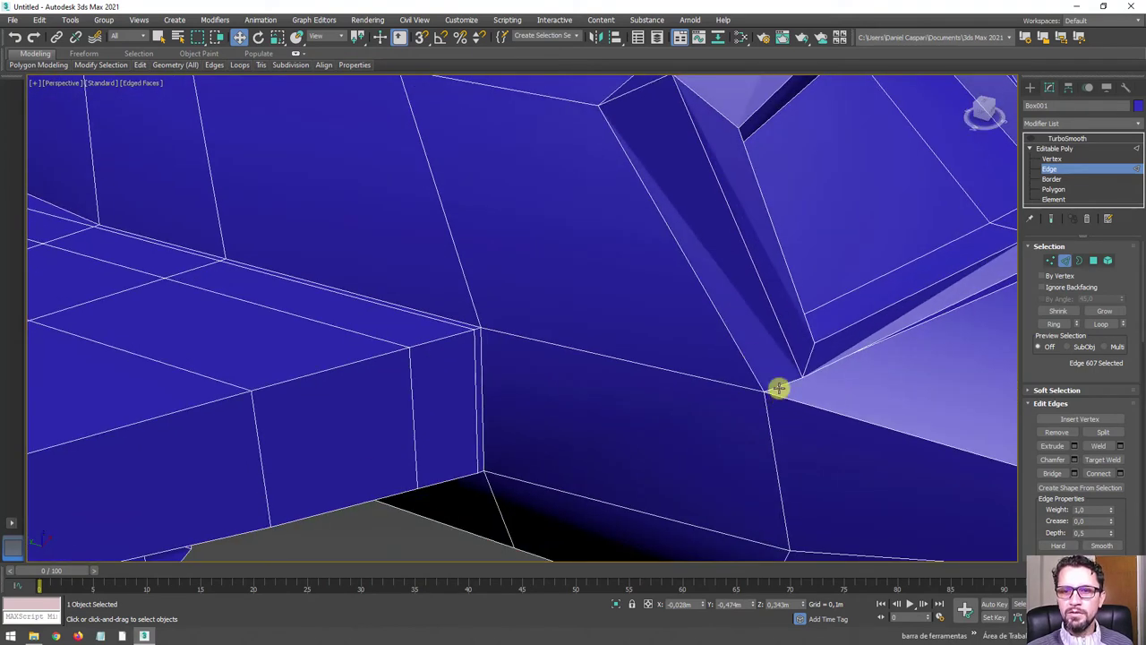
pyautogui.moveTo(740, 385); pyautogui.dragTo(728, 376)
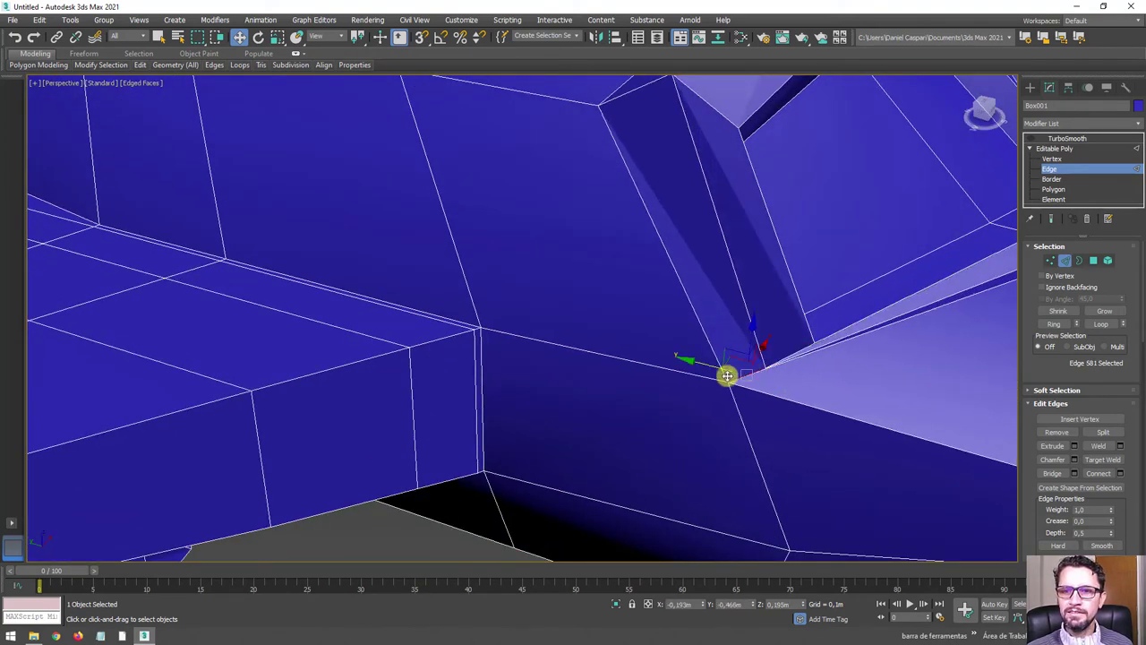
# Step: Pull the lower window-corner edge up-left, then select another corner edge before leaving Edge level
pyautogui.click(808, 346)
pyautogui.moveTo(786, 332); pyautogui.dragTo(772, 321)
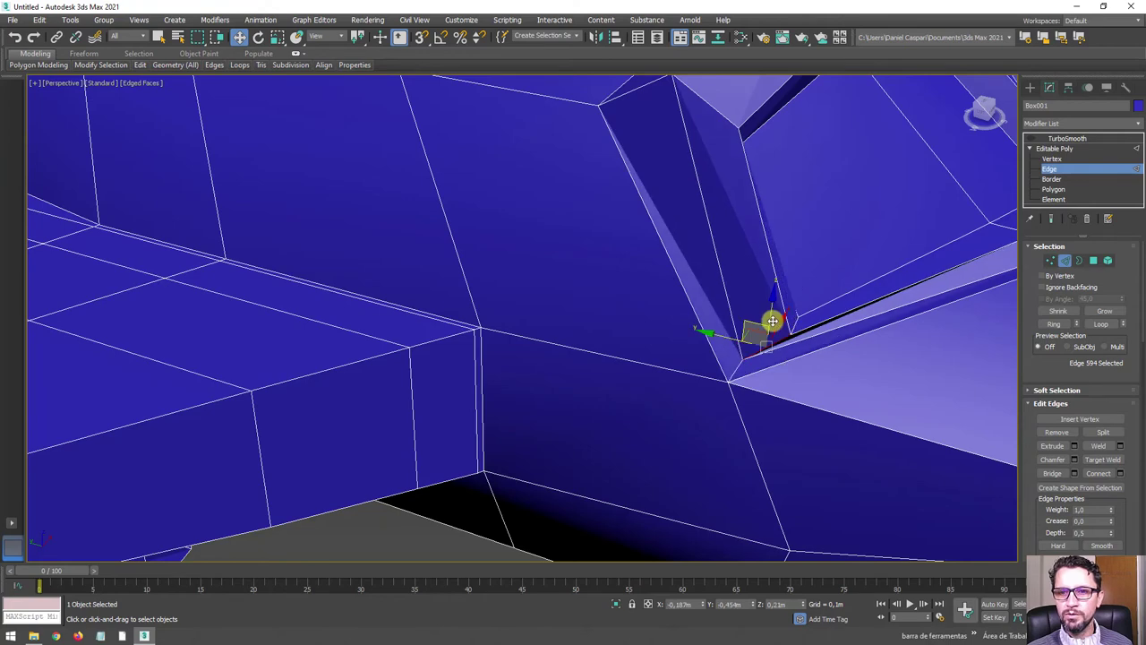
pyautogui.moveTo(804, 329)
pyautogui.keyDown('alt'); pyautogui.mouseDown(button='middle')
pyautogui.moveTo(816, 342)
pyautogui.moveTo(824, 307)
pyautogui.moveTo(834, 325)
pyautogui.moveTo(897, 263)
pyautogui.moveTo(818, 331)
pyautogui.mouseUp(button='middle'); pyautogui.keyUp('alt')
pyautogui.click(798, 341)
pyautogui.press('e')
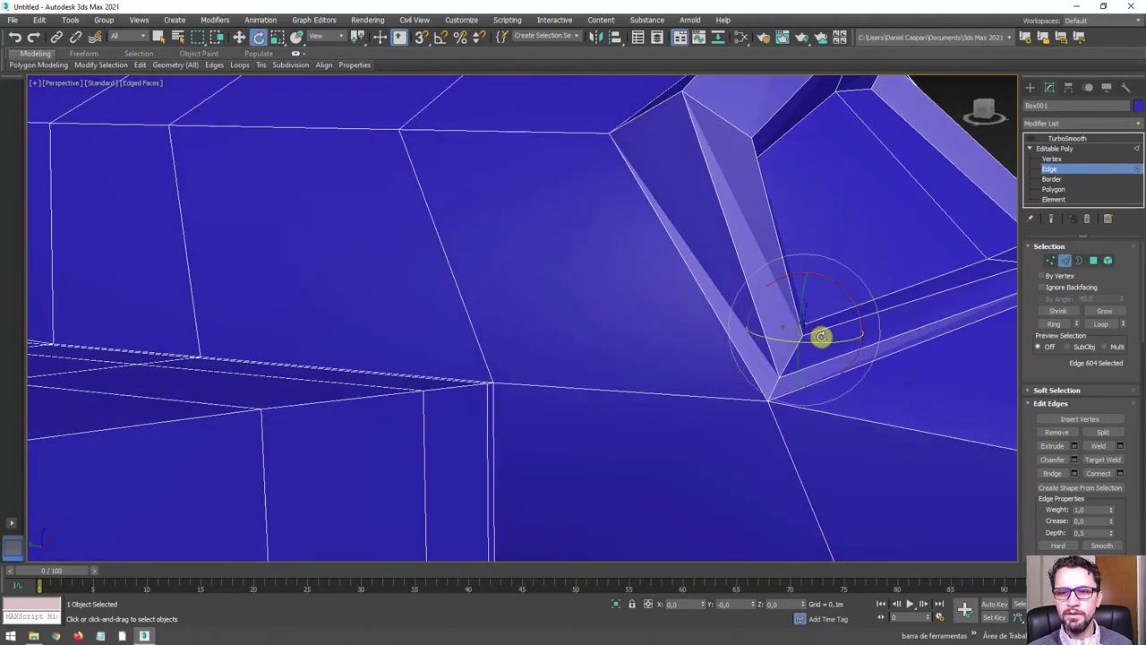
pyautogui.scroll(-5, 801, 328)
pyautogui.scroll(-2, 829, 332)
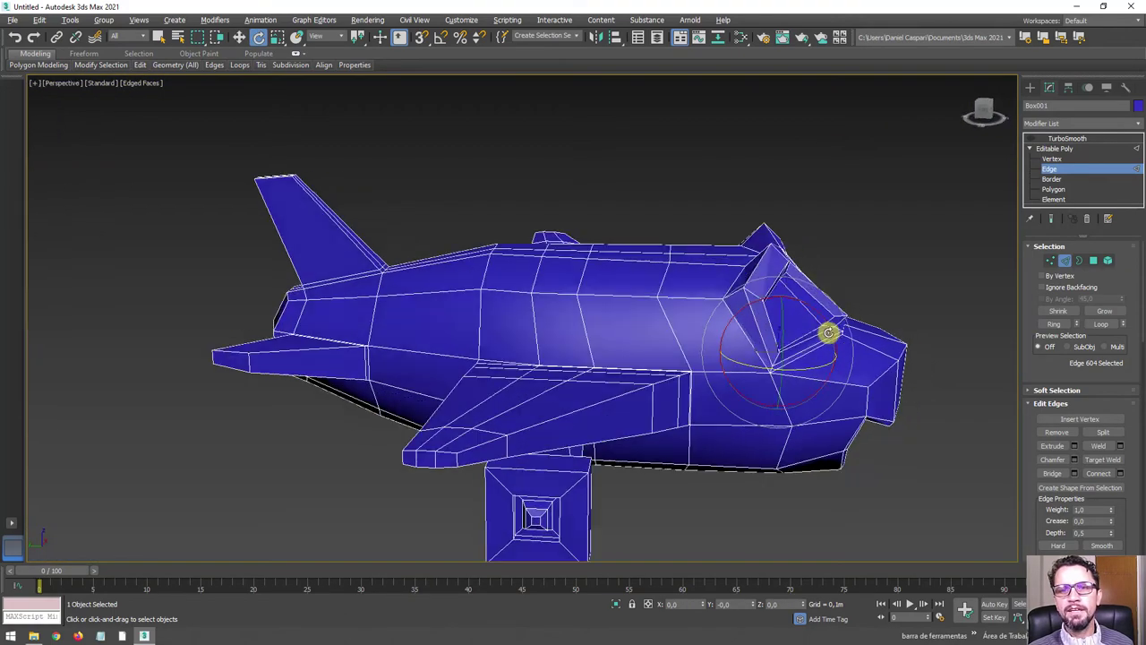
pyautogui.moveTo(829, 332)
pyautogui.keyDown('alt'); pyautogui.mouseDown(button='middle')
pyautogui.moveTo(732, 350)
pyautogui.moveTo(765, 328)
pyautogui.moveTo(714, 309)
pyautogui.mouseUp(button='middle'); pyautogui.keyUp('alt')
pyautogui.scroll(4, 731, 314)
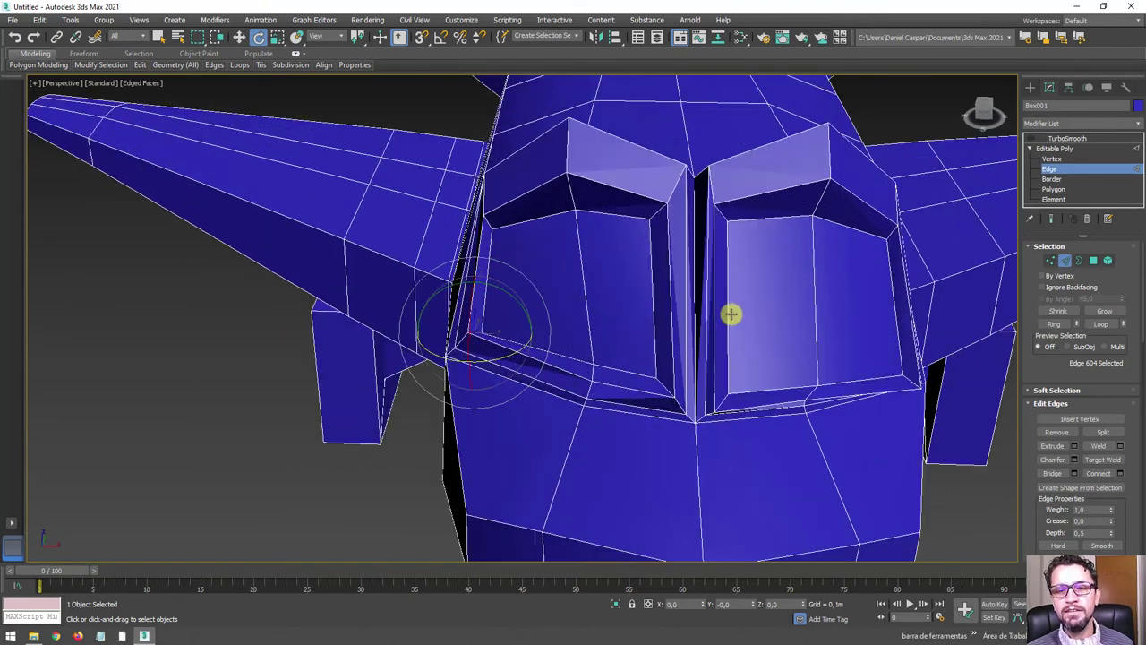
pyautogui.scroll(-4, 751, 357)
pyautogui.click(1039, 148)
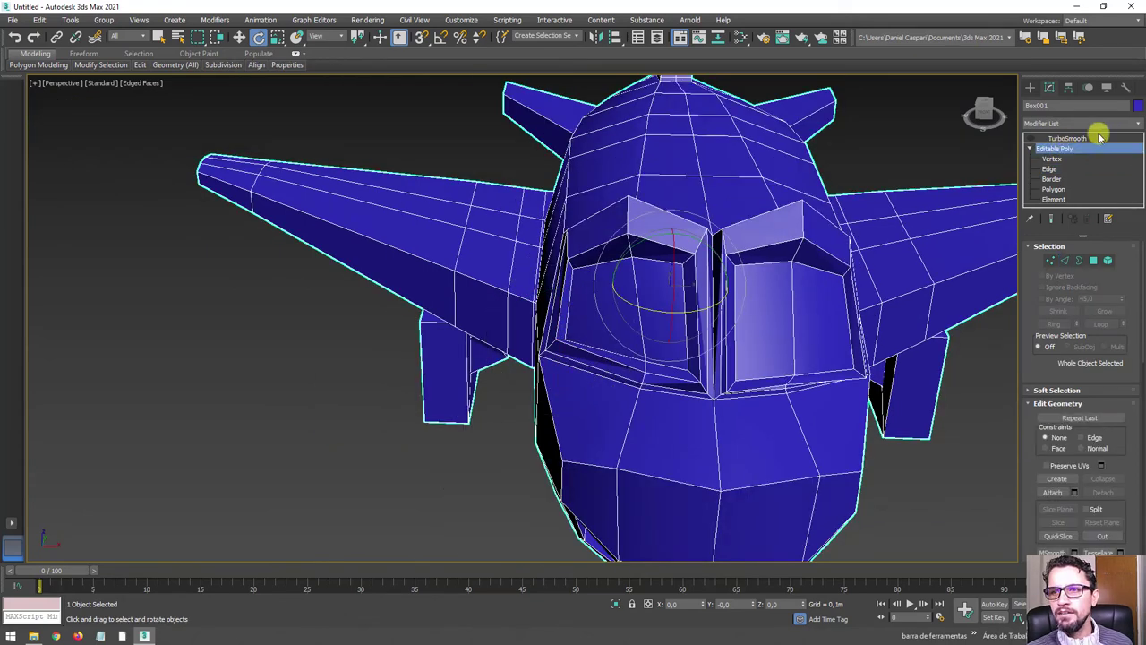
# Step: Add a Symmetry modifier with Flip enabled to mirror the edited half
pyautogui.click(1139, 128)
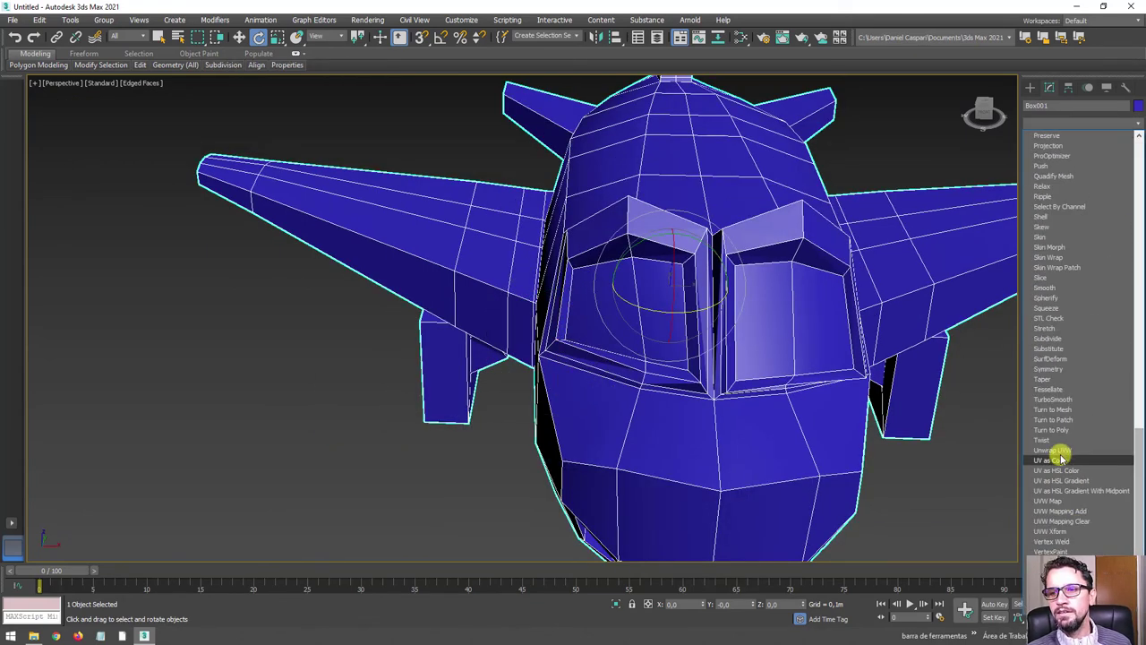
pyautogui.click(1050, 370)
pyautogui.click(1064, 285)
pyautogui.keyDown('alt'); pyautogui.moveTo(855, 320); pyautogui.dragTo(818, 248, button='middle'); pyautogui.keyUp('alt')
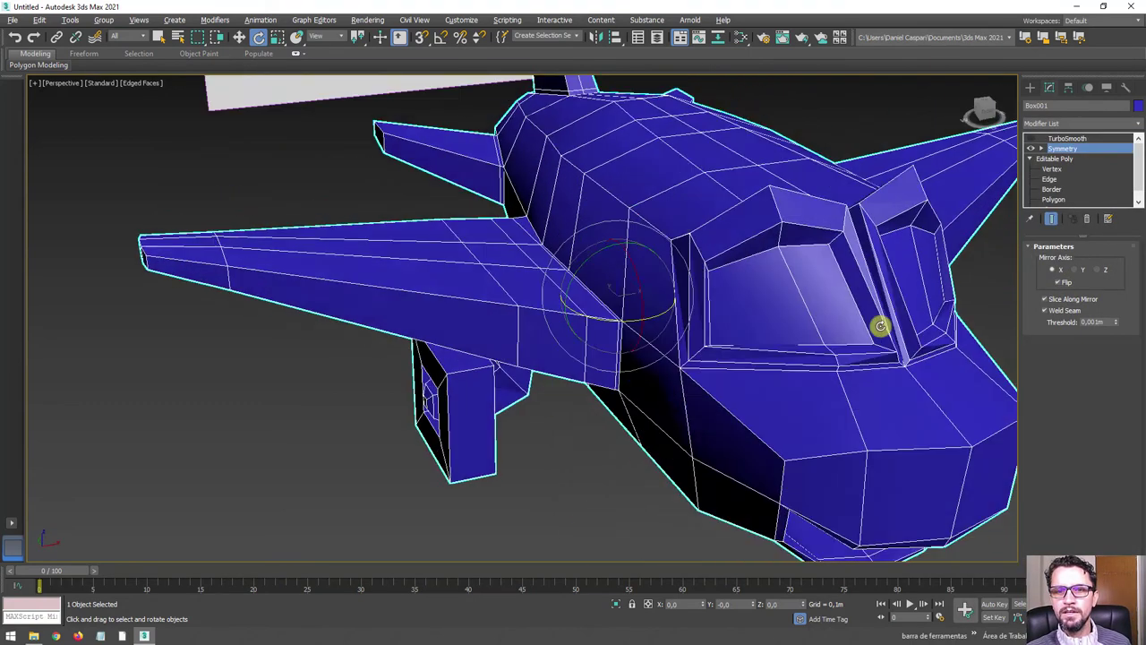
pyautogui.rightClick(817, 240)
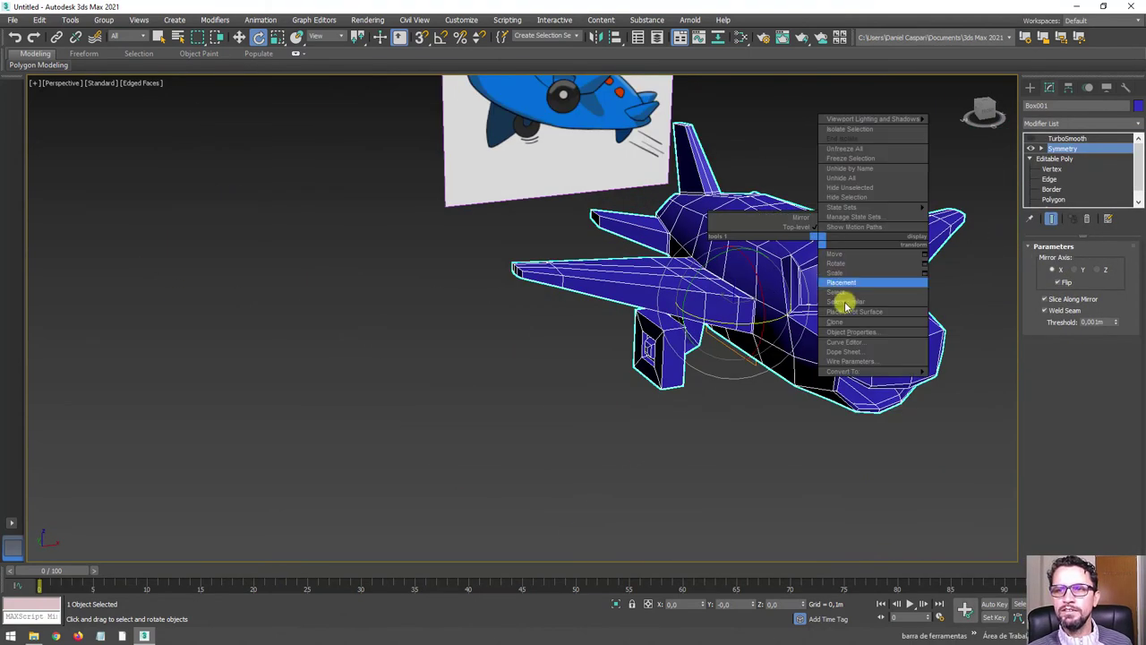
pyautogui.click(1071, 154)
# Step: Collapse the stack into the Editable Poly, confirming Yes, and re-enable TurboSmooth
pyautogui.rightClick(1068, 150)
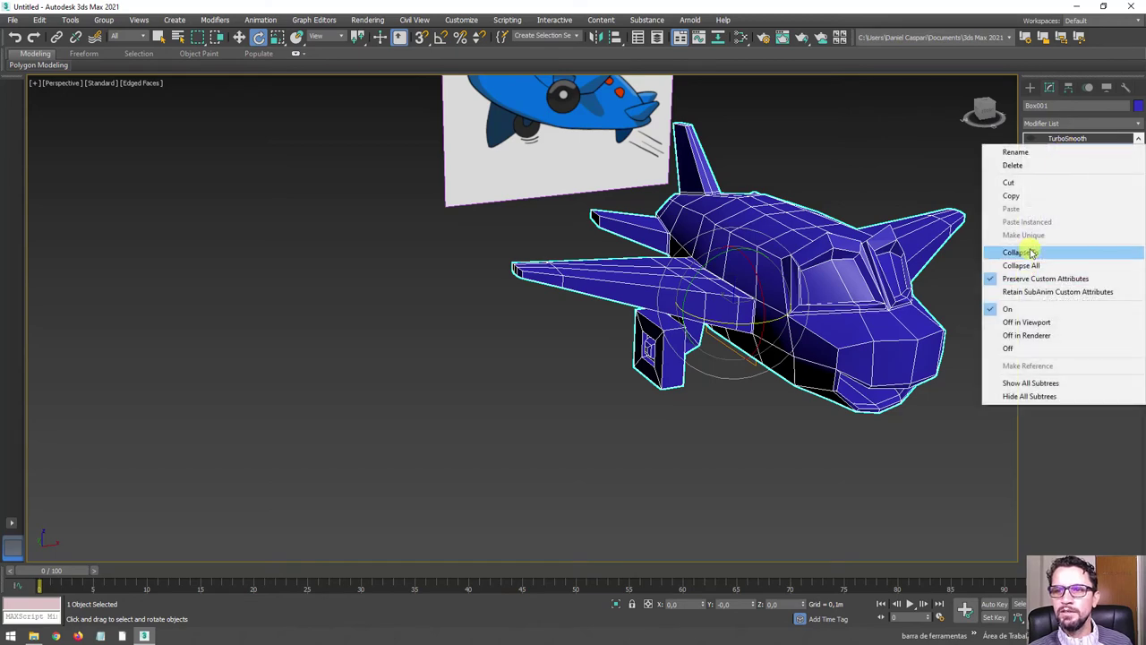
pyautogui.click(1021, 252)
pyautogui.click(631, 368)
pyautogui.keyDown('alt'); pyautogui.moveTo(801, 340); pyautogui.dragTo(896, 322, button='middle'); pyautogui.keyUp('alt')
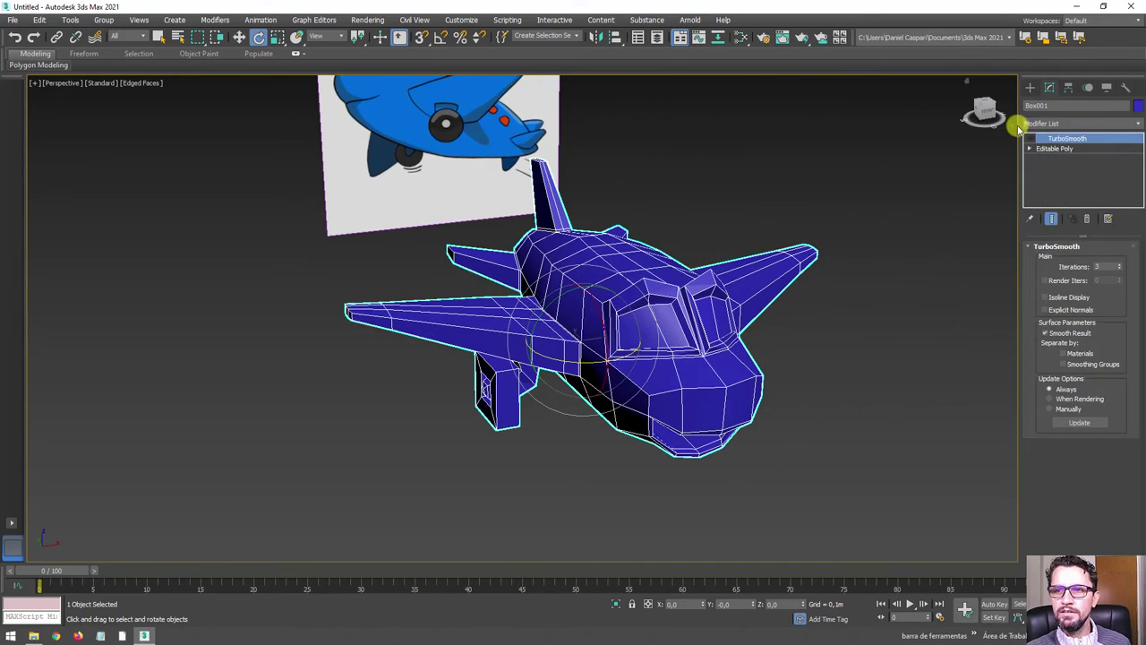
pyautogui.click(1030, 138)
# Step: Undo back to 2 TurboSmooth iterations and orbit around the finished smoothed airplane
pyautogui.hotkey('ctrl', 'z')
pyautogui.keyDown('alt'); pyautogui.moveTo(767, 353); pyautogui.dragTo(889, 459, button='middle'); pyautogui.keyUp('alt')
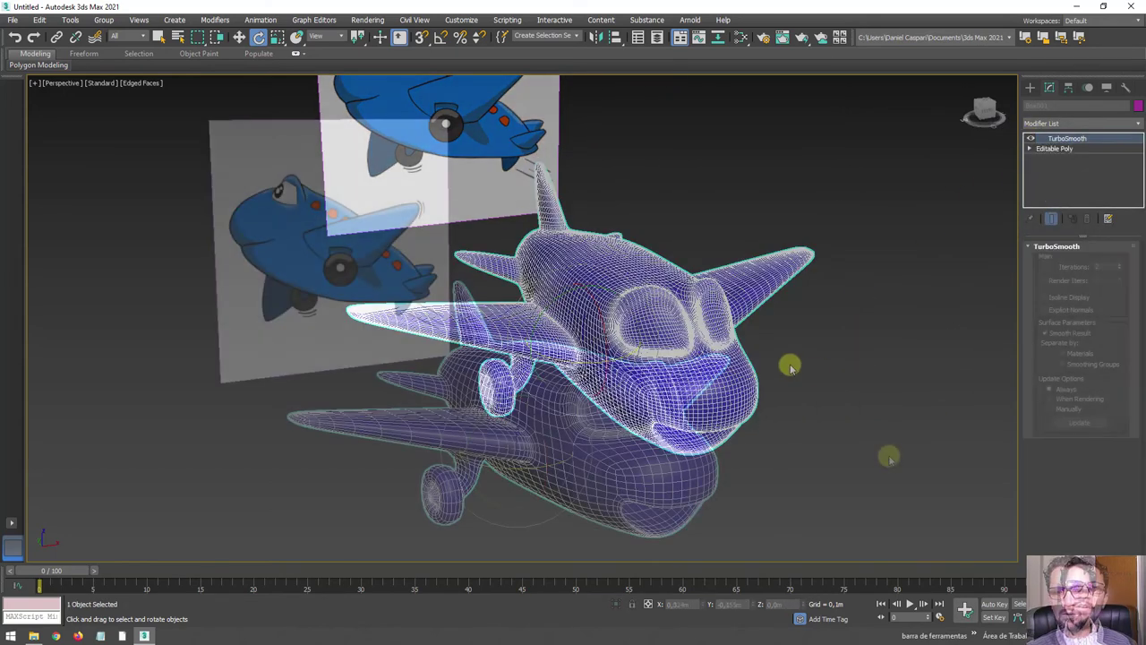